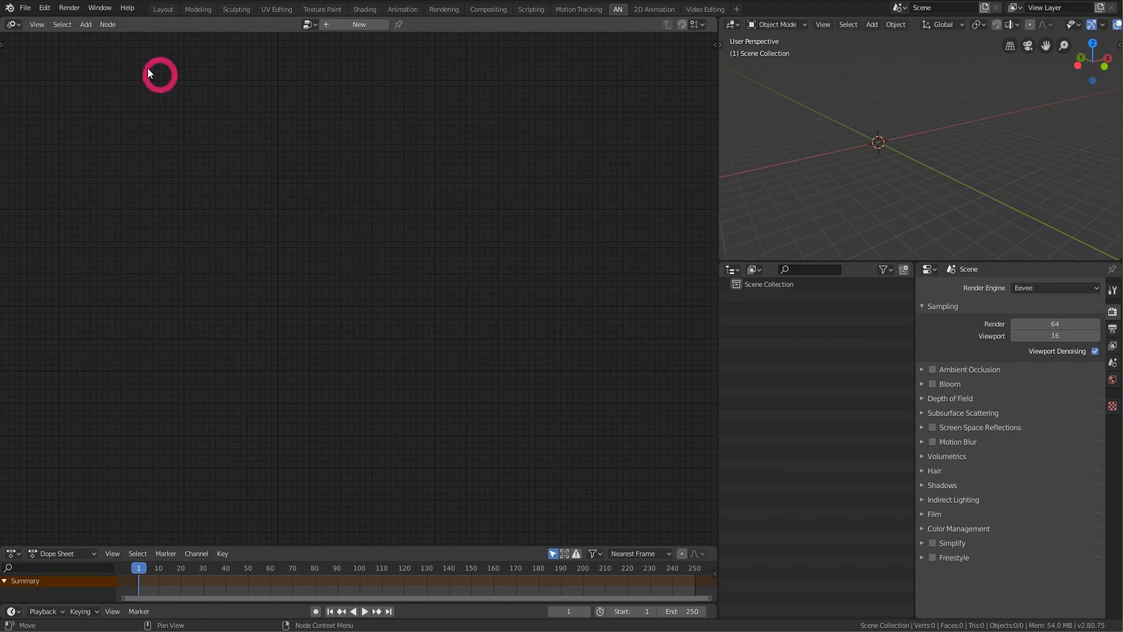
- In the Layout workspace, enlarge the timeline area and change it to the Animation Nodes editor
click(163, 10)
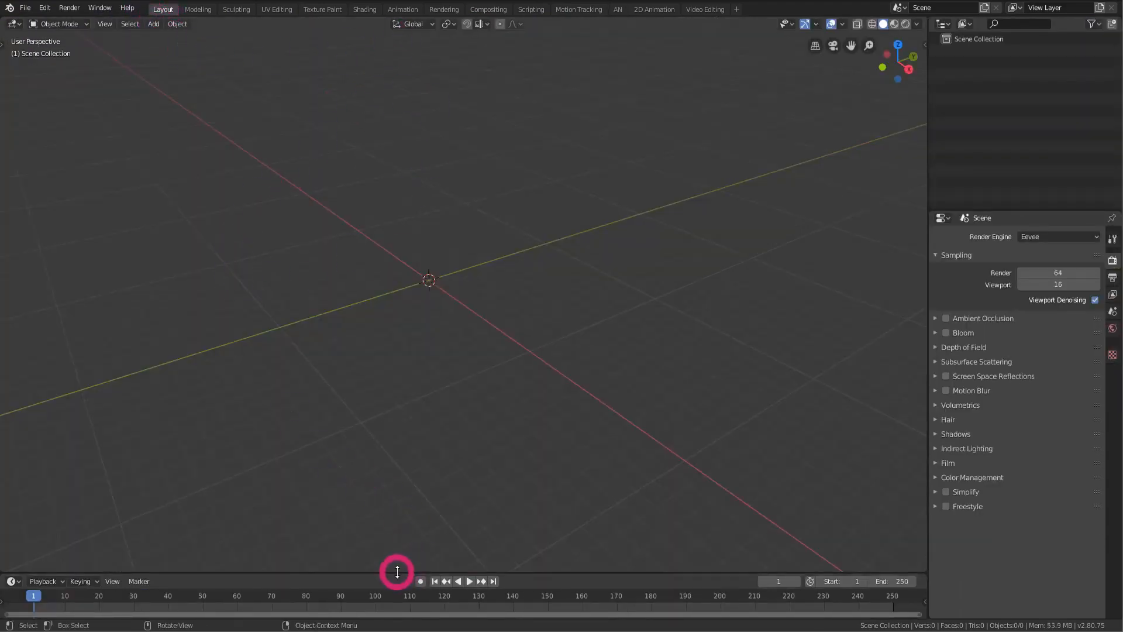
drag(398, 572, 389, 325)
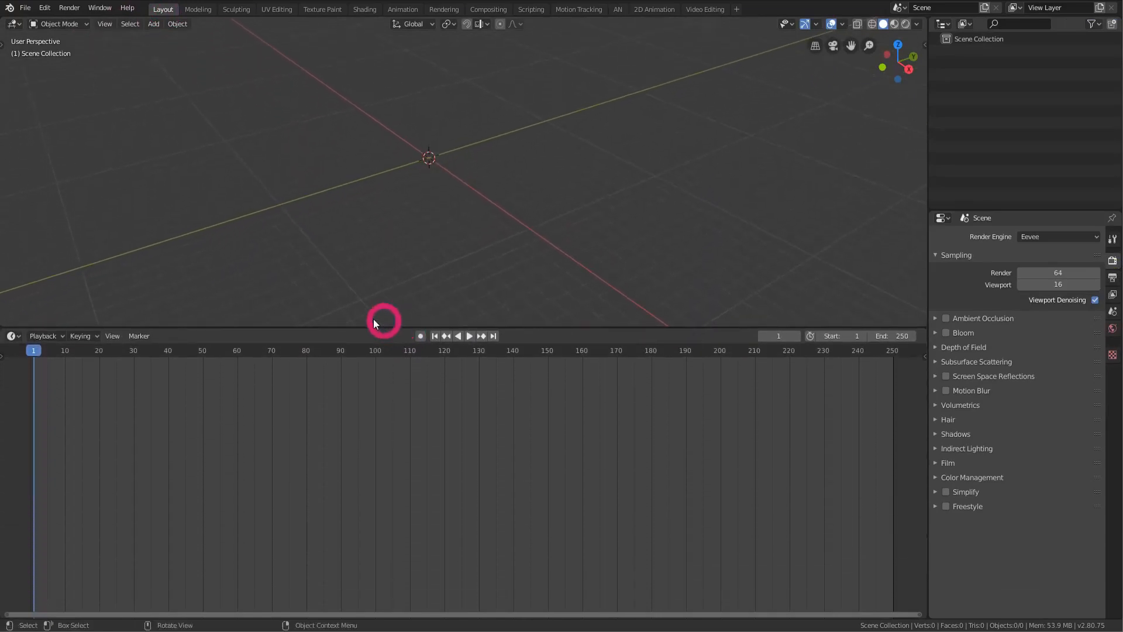
click(13, 335)
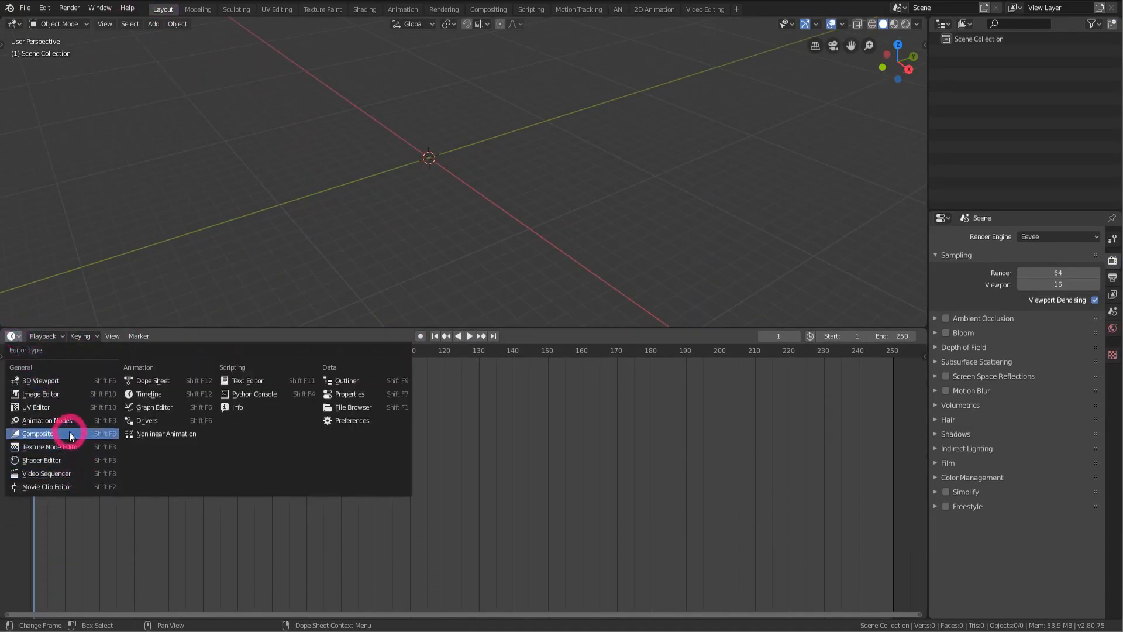
click(90, 420)
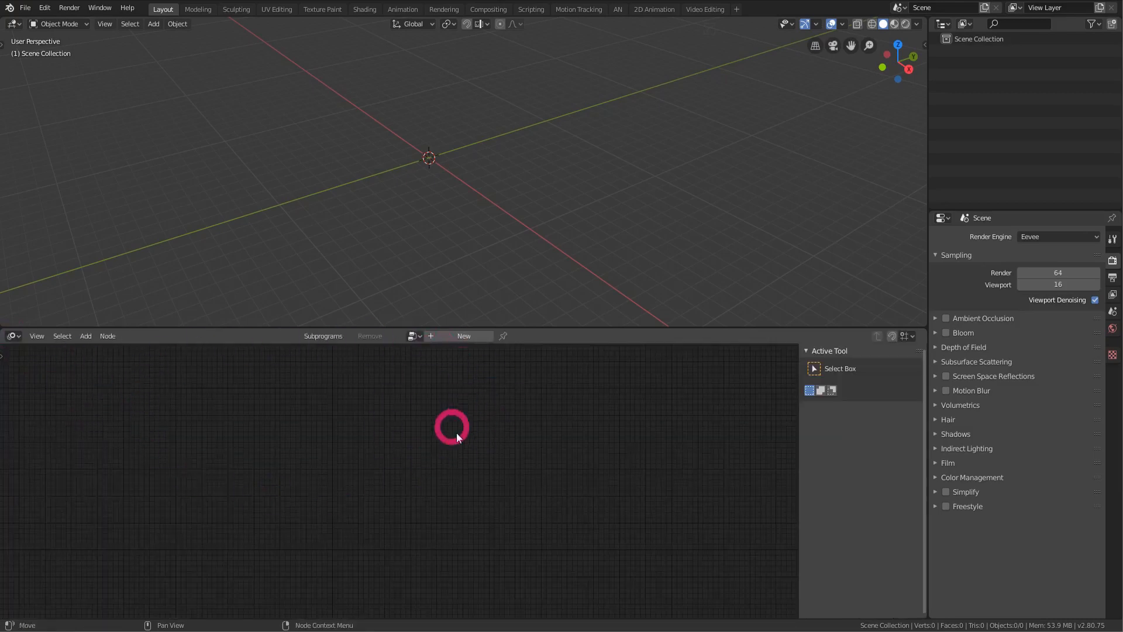
- Switch to the AN workspace and add a cube mesh to the scene
click(618, 10)
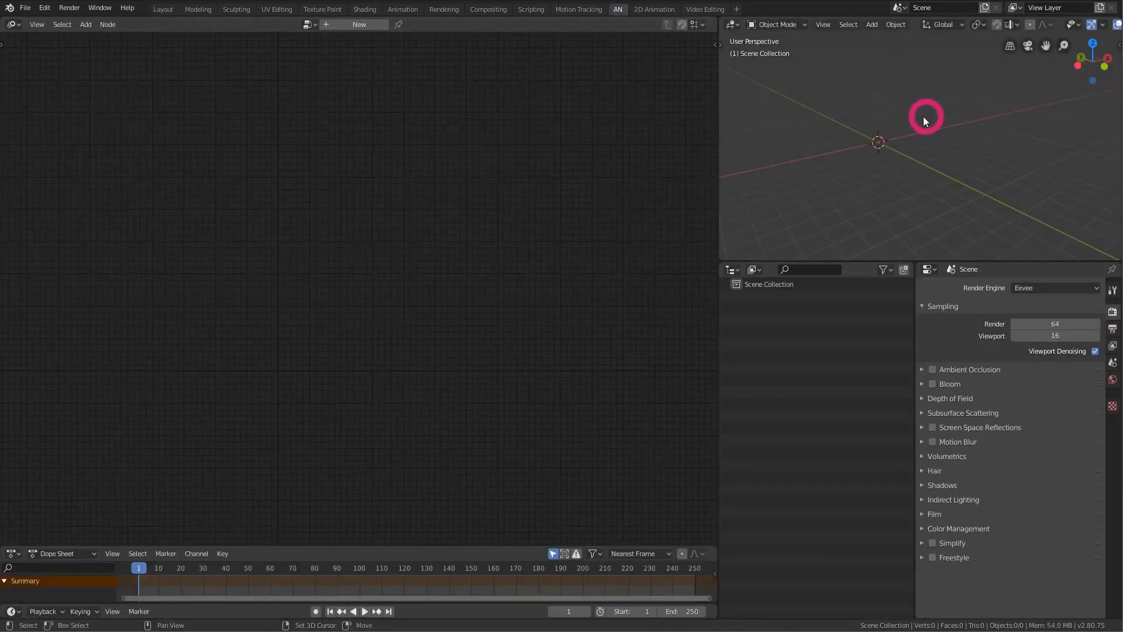
key(shift+a)
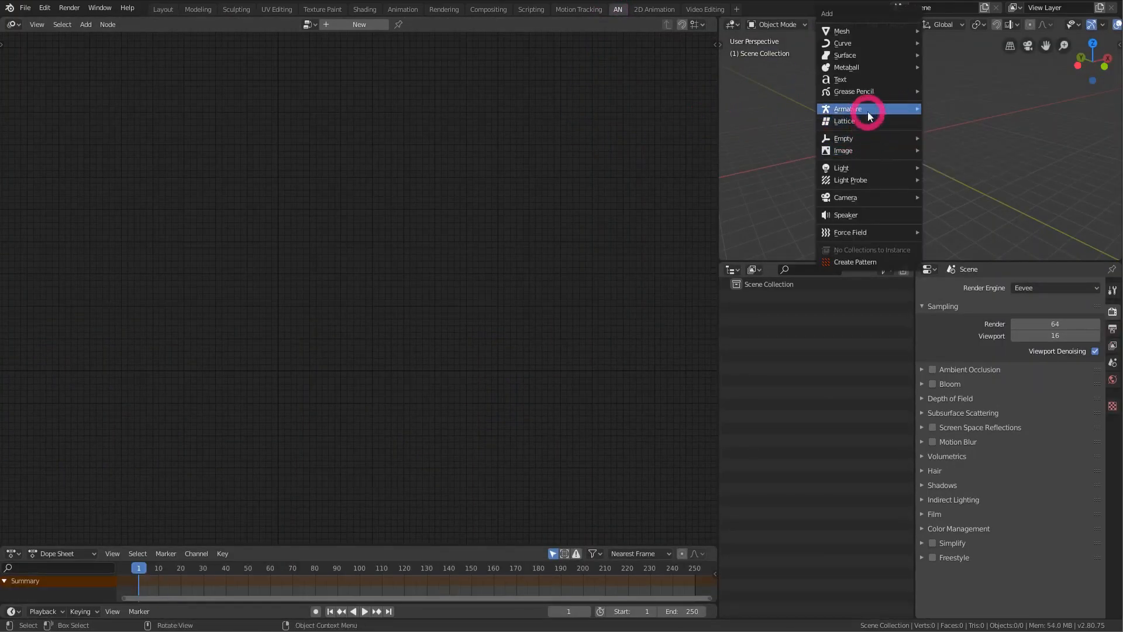
mouse_move(889, 30)
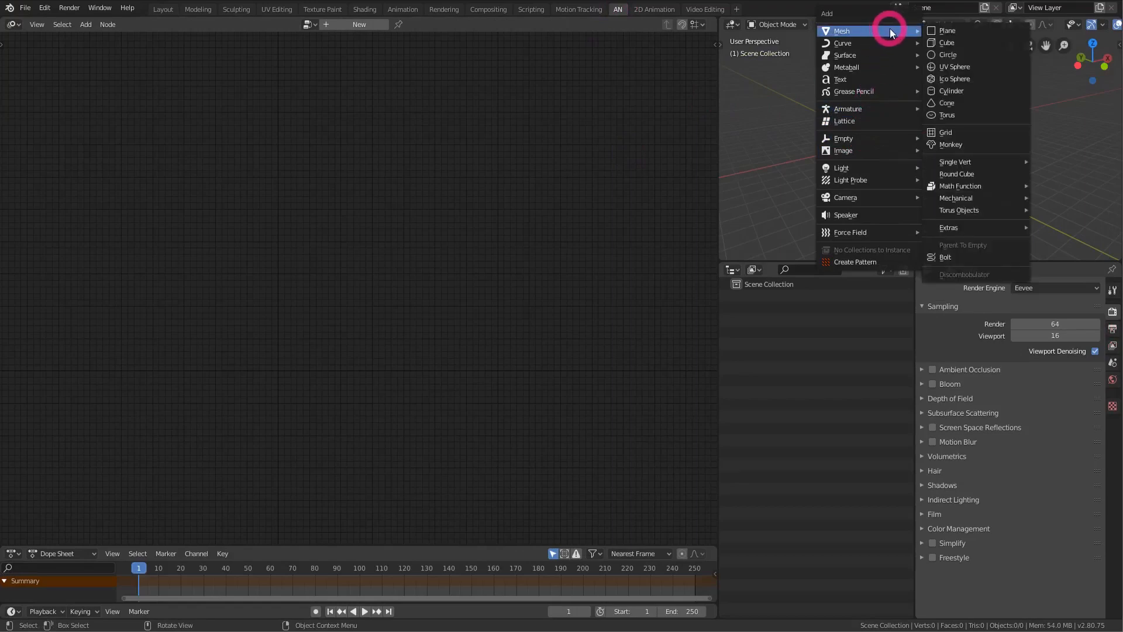
click(966, 42)
middle_drag(942, 109, 925, 125)
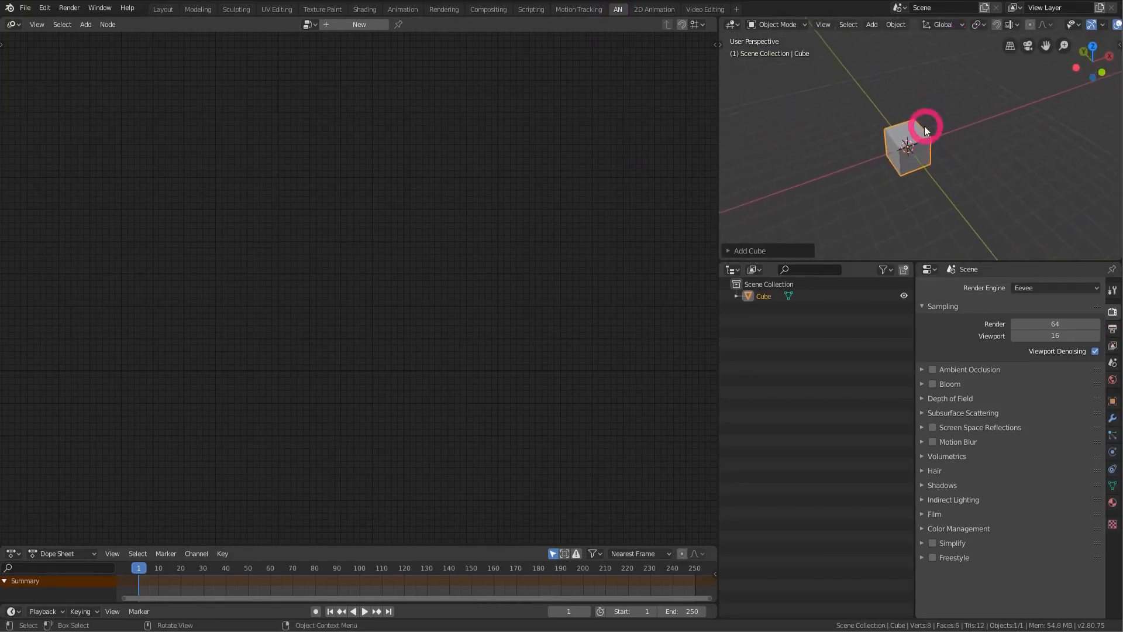
- Create a new Animation Nodes tree and name it Grid Noise
click(343, 27)
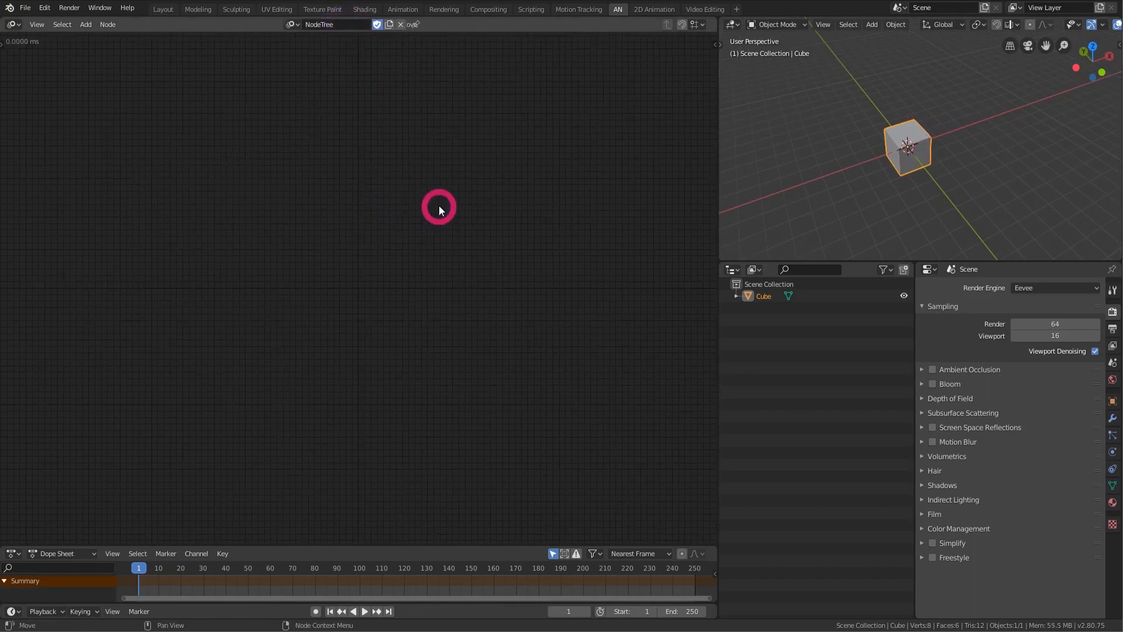
double_click(335, 24)
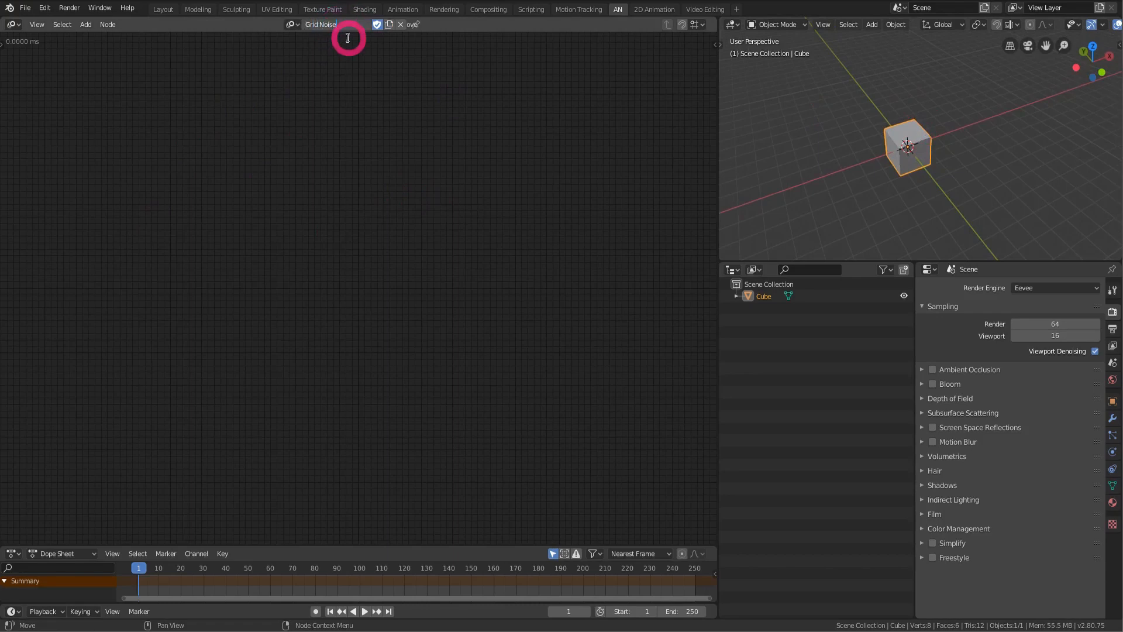
key(Return)
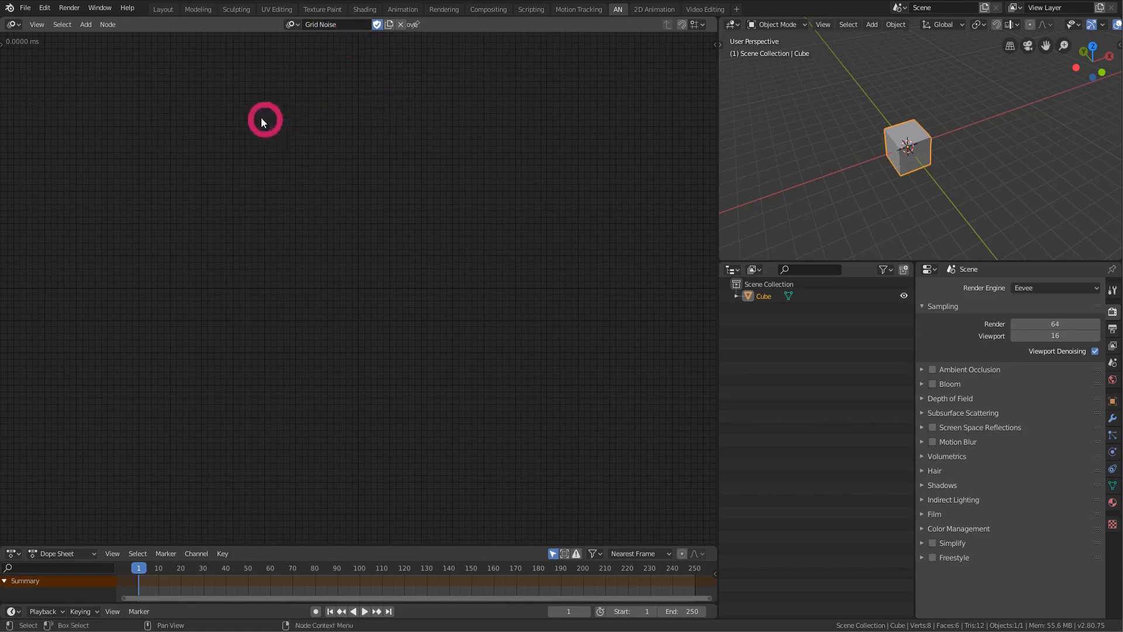
- Add an Object Instancer node to the Grid Noise node tree
click(82, 28)
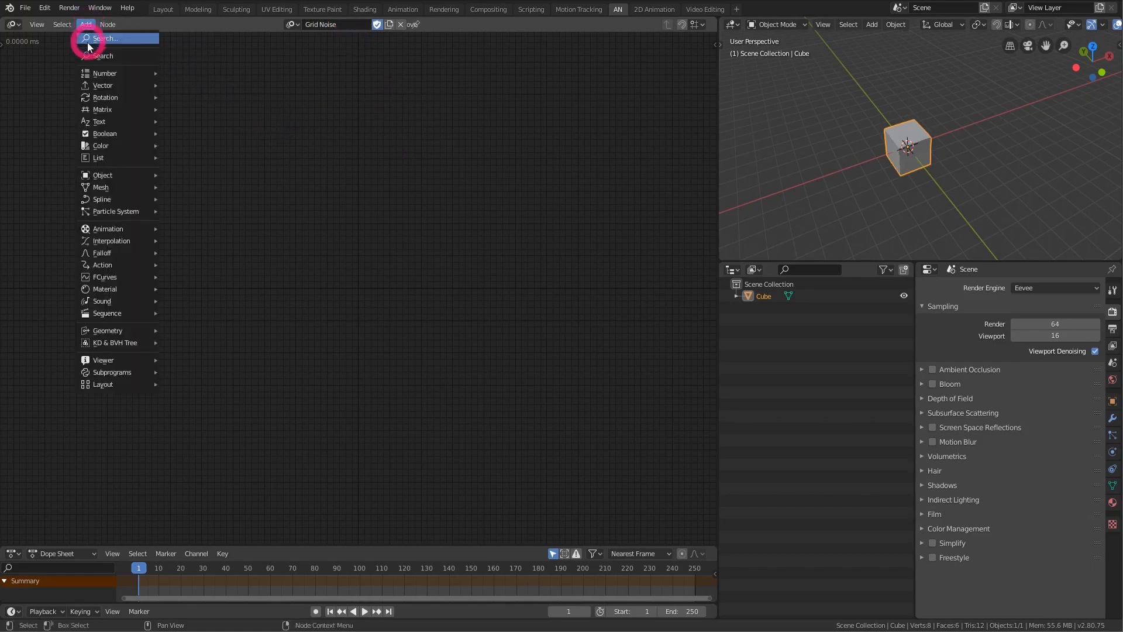
mouse_move(126, 181)
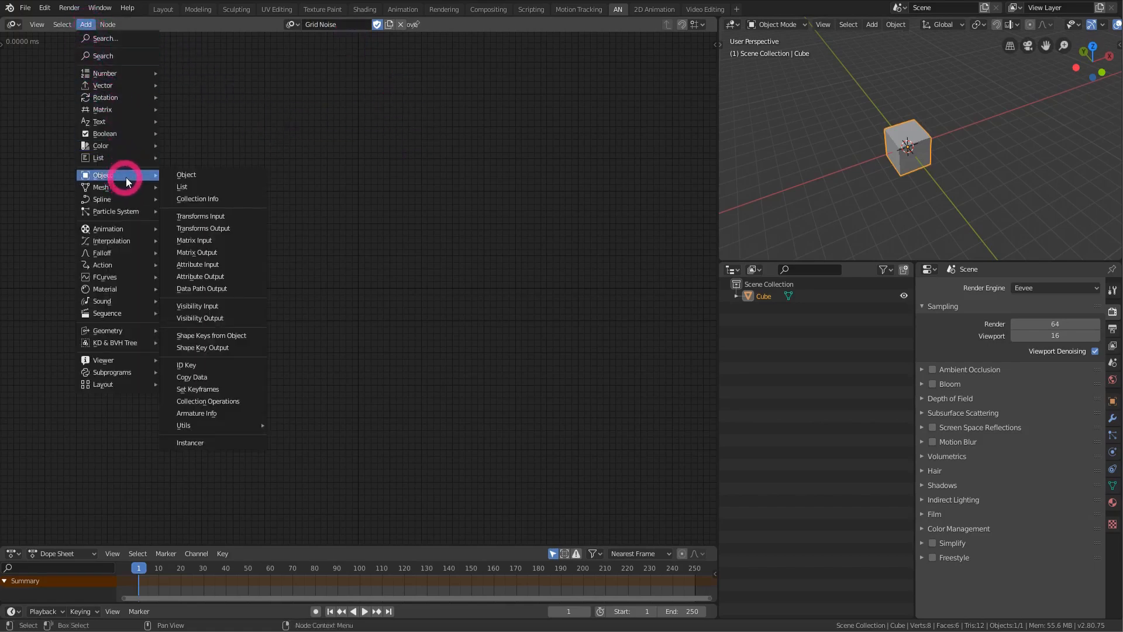
click(208, 443)
click(359, 270)
ctrl+middle_drag(362, 279, 346, 214)
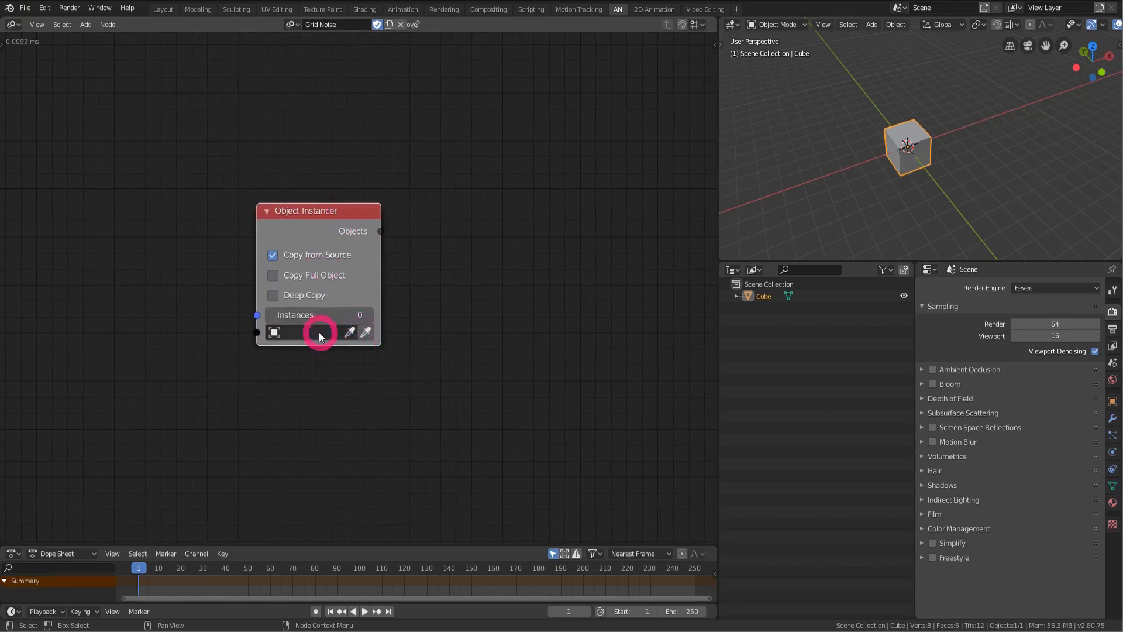
- Assign the selected cube as the Object Instancer's source object and hide the original cube in the viewport
click(366, 333)
click(353, 335)
middle_drag(400, 202, 428, 192)
scroll(368, 215, down, 1)
mouse_move(367, 216)
middle_down()
mouse_move(354, 214)
mouse_move(367, 203)
middle_up()
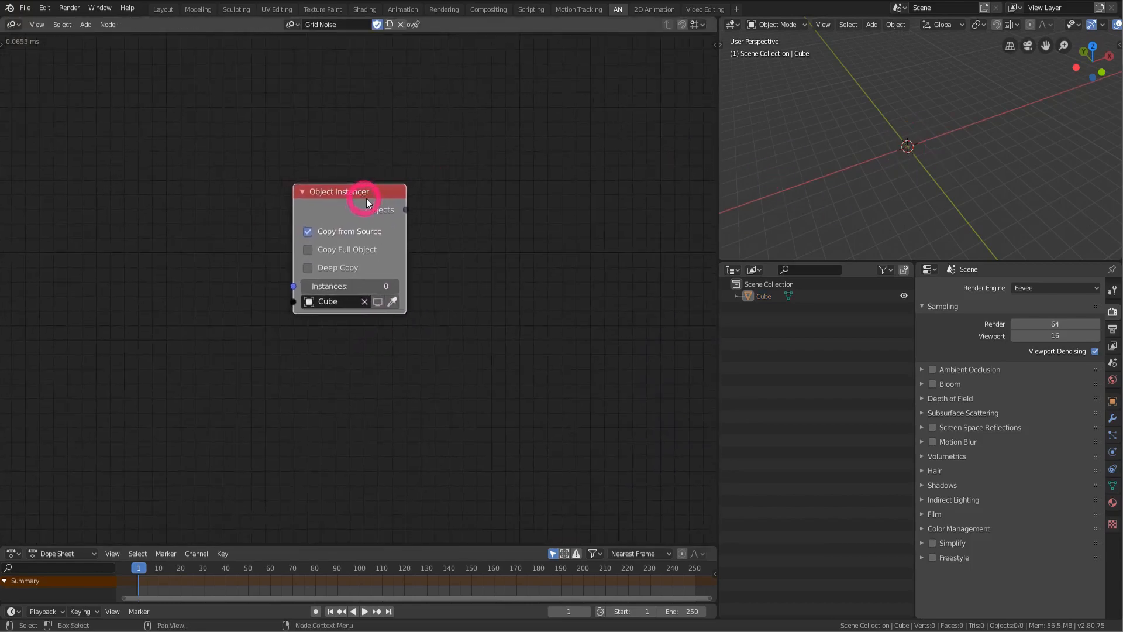
middle_drag(462, 206, 415, 196)
mouse_move(324, 194)
mouse_down()
mouse_move(371, 198)
mouse_move(341, 200)
mouse_up()
middle_drag(354, 172, 353, 173)
drag(337, 199, 381, 196)
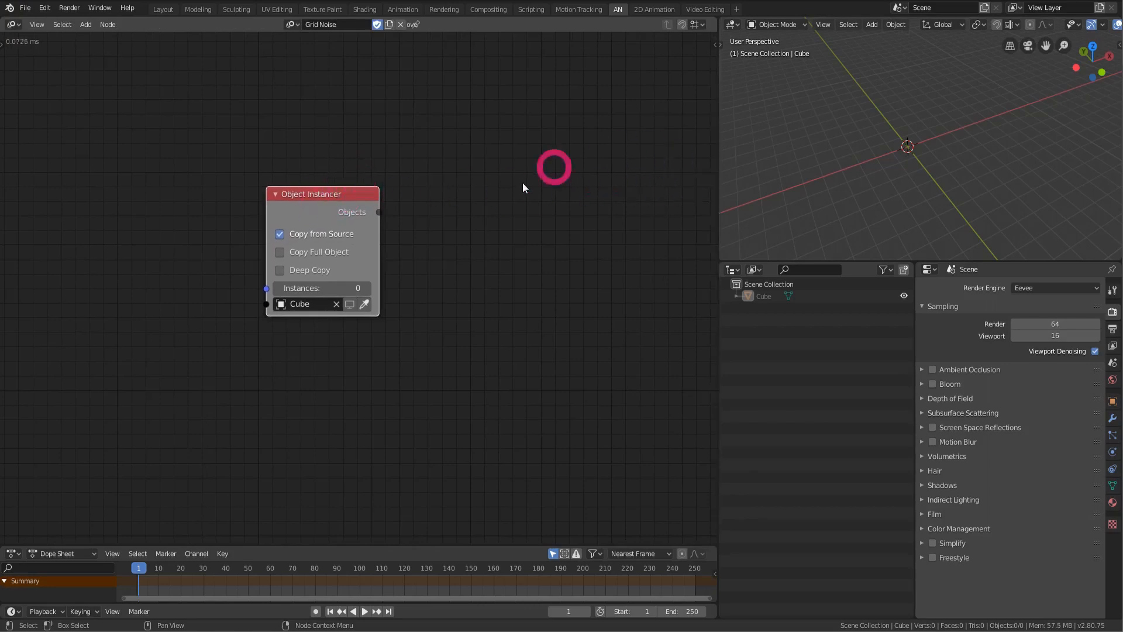
- Add an Object Matrix Output node and place it to the right of the Object Instancer
middle_drag(518, 226, 477, 220)
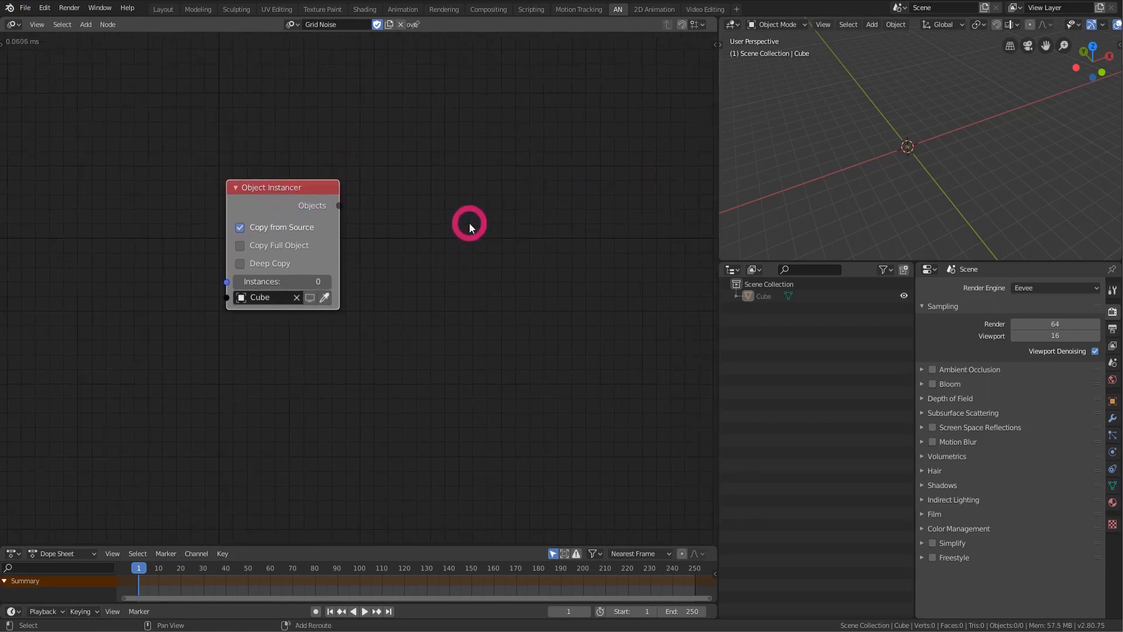
key(shift+a)
mouse_move(463, 225)
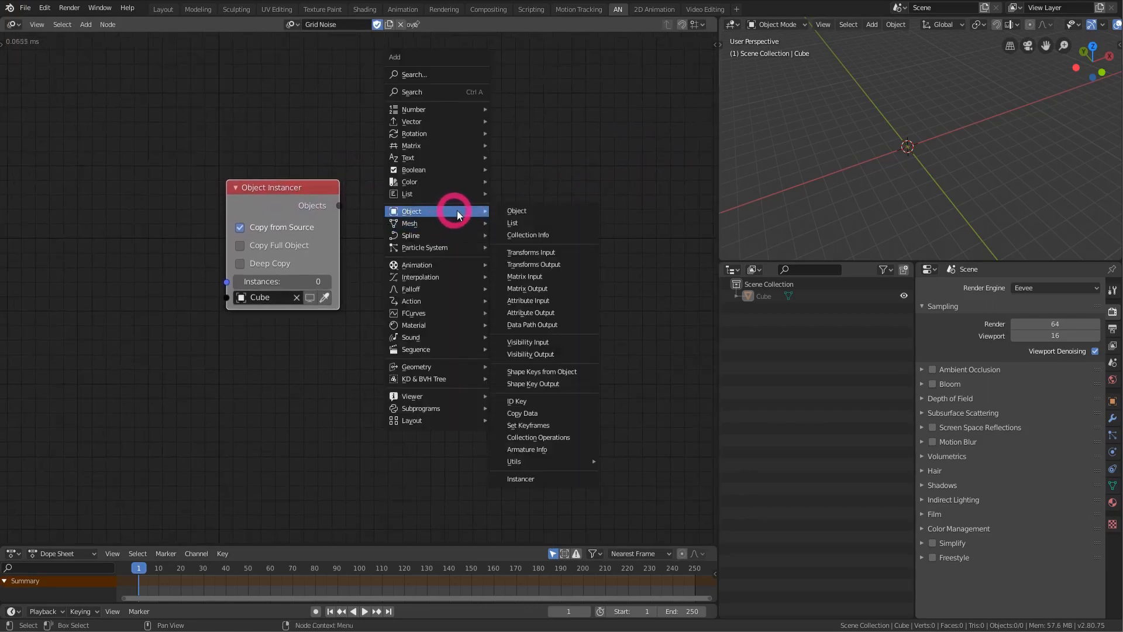
click(558, 289)
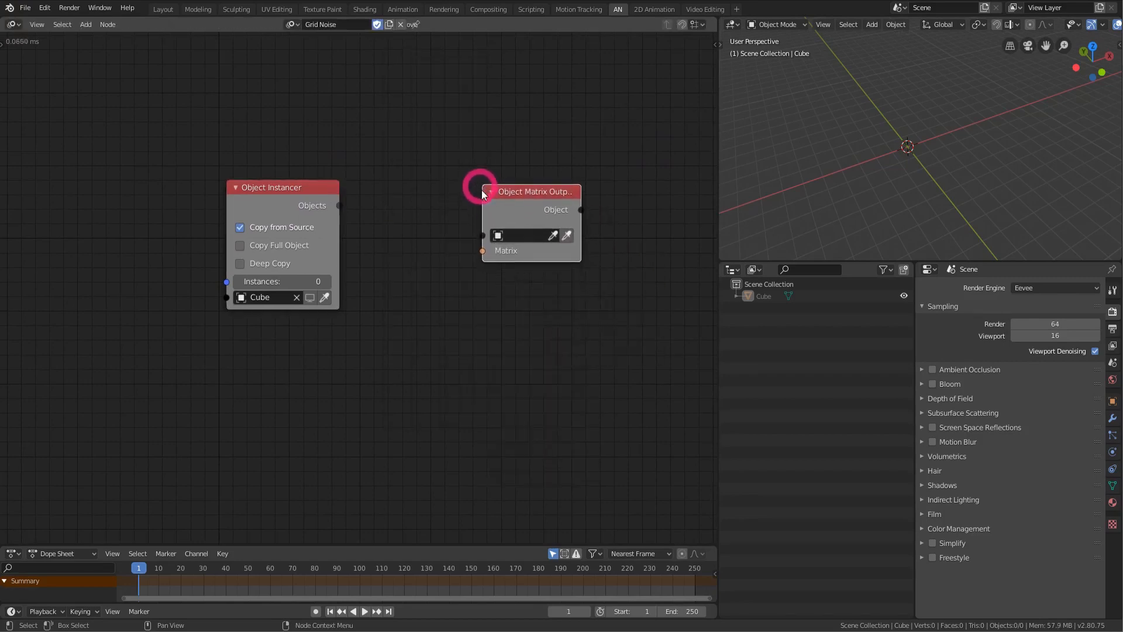
click(534, 202)
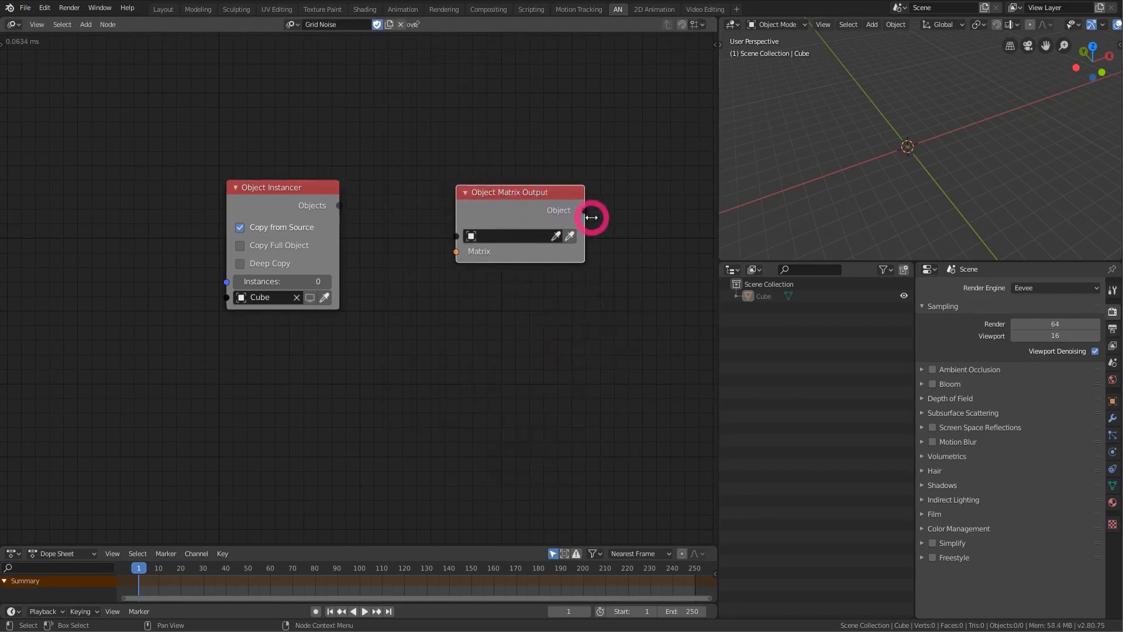
- Connect the Object Instancer's Objects output to the object input of the Object Matrix Output node
drag(340, 206, 379, 219)
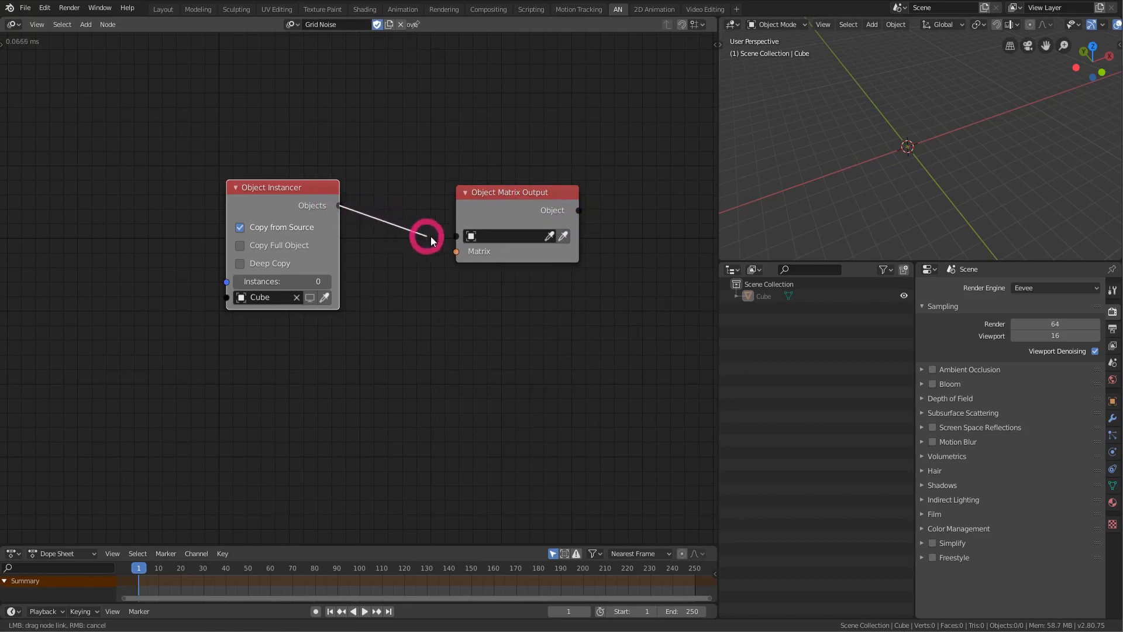
drag(460, 237, 501, 237)
middle_drag(424, 244, 454, 234)
drag(485, 241, 403, 304)
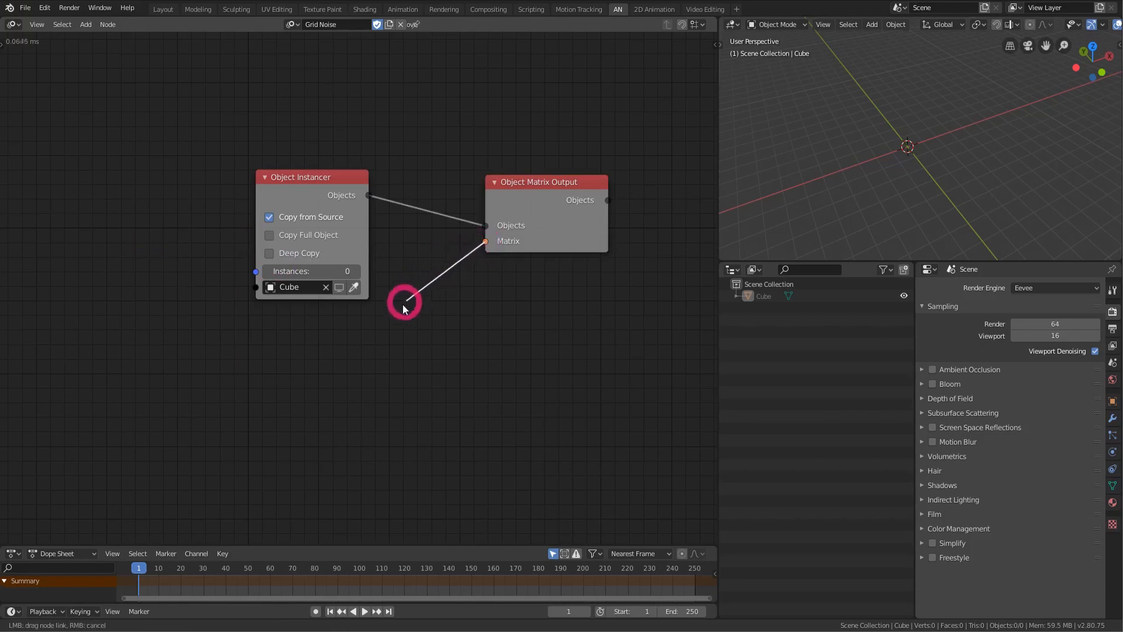
drag(366, 343, 375, 336)
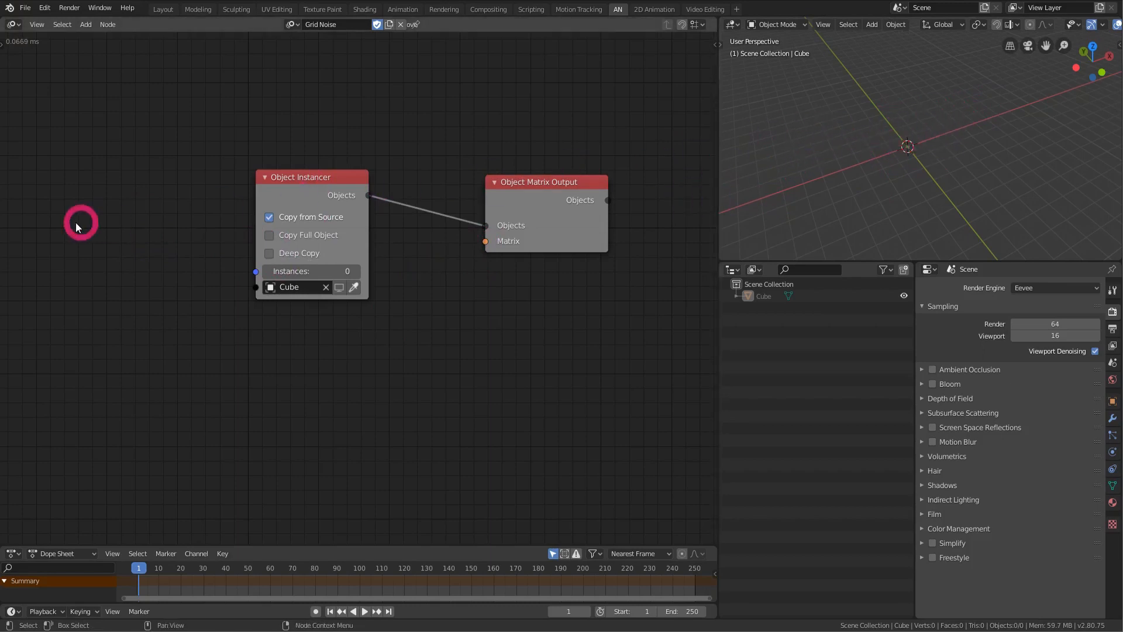
- Add a Distribute Matrices node to the left of the Object Instancer, leaving its mode on Grid
key(shift+a)
mouse_move(88, 156)
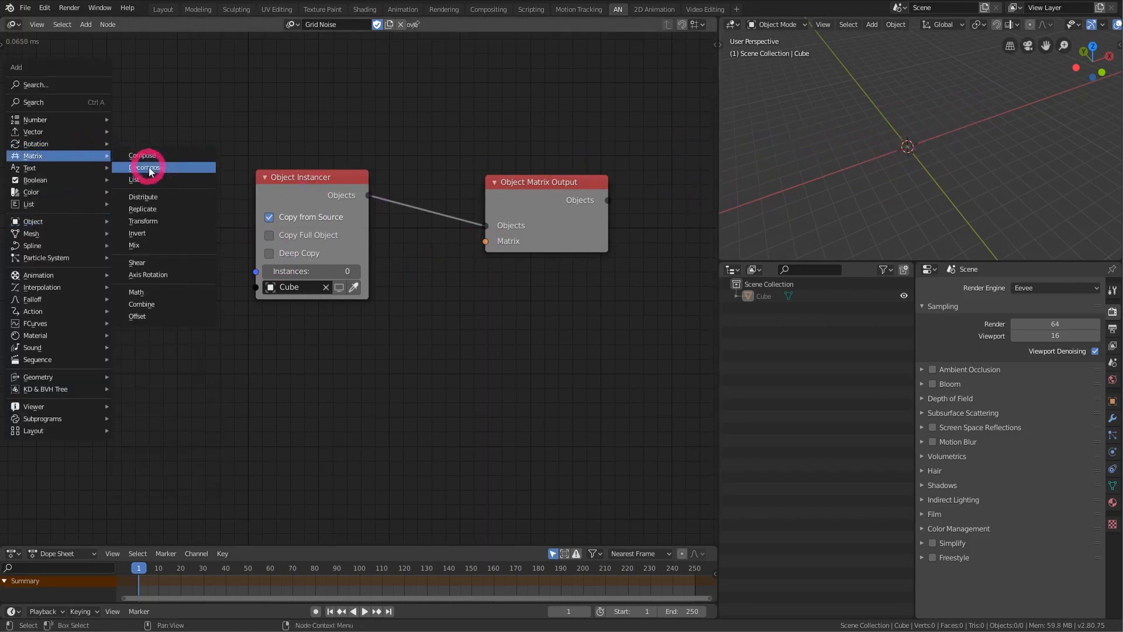
click(166, 205)
click(68, 176)
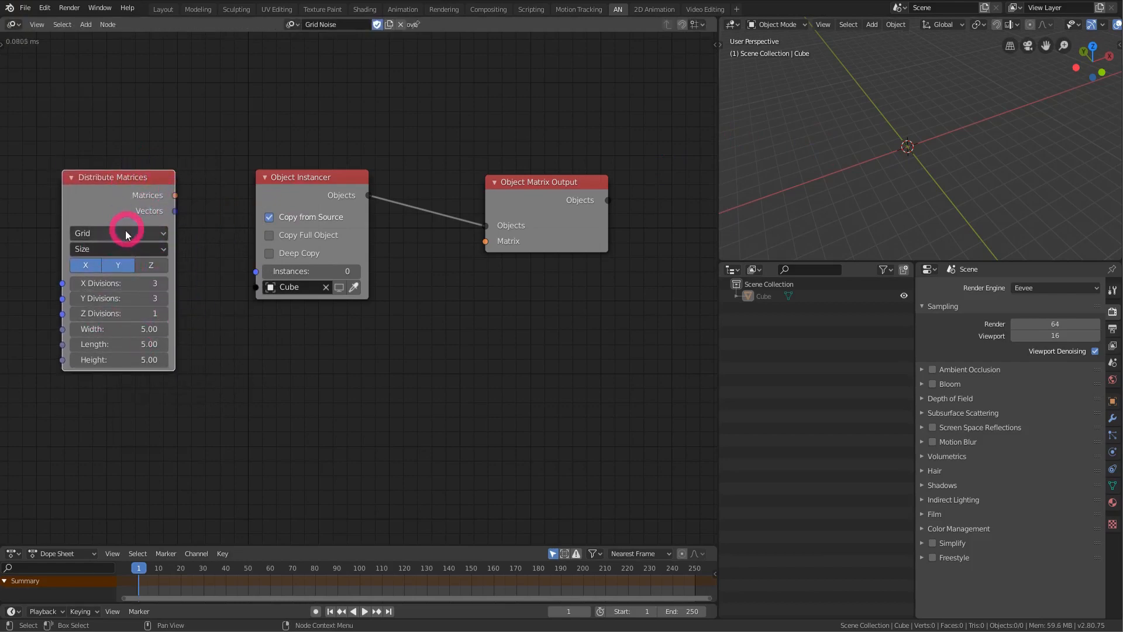
click(128, 232)
click(147, 182)
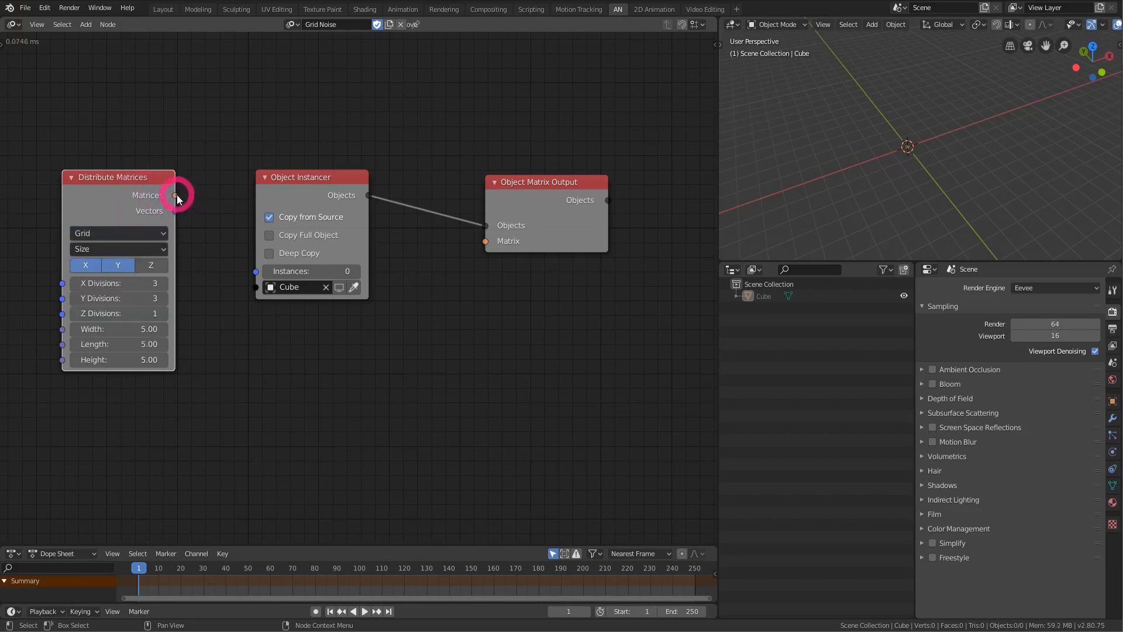
- Link the Distribute Matrices node's Matrices output to the Object Matrix Output's Matrix input and its Vectors output to the Object Instancer's Instances input
drag(174, 195, 485, 242)
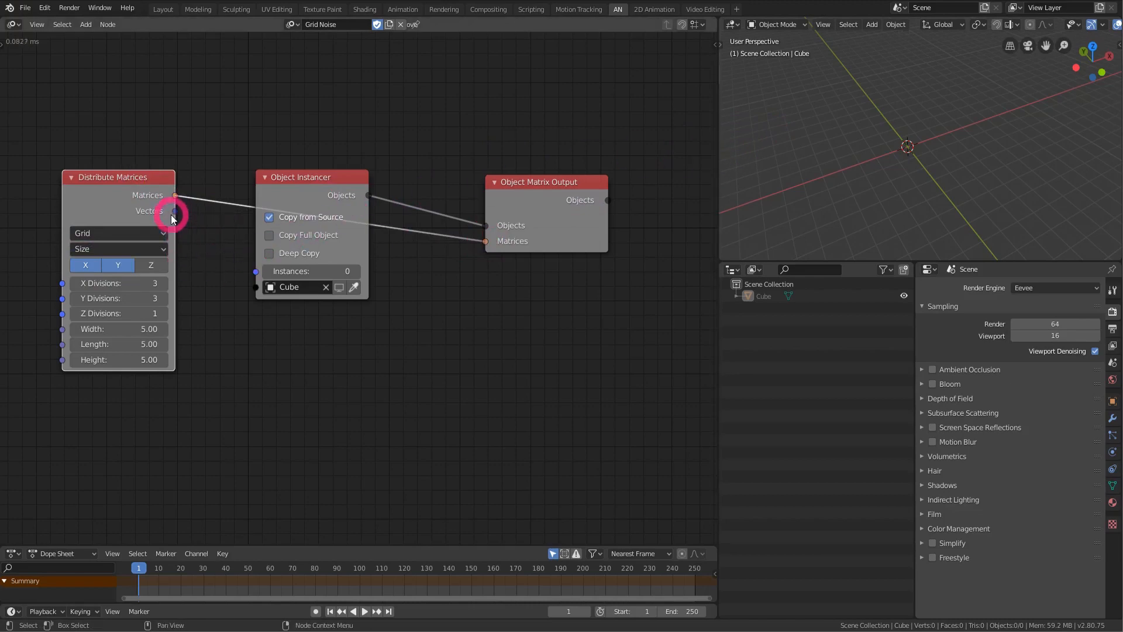
drag(175, 211, 194, 220)
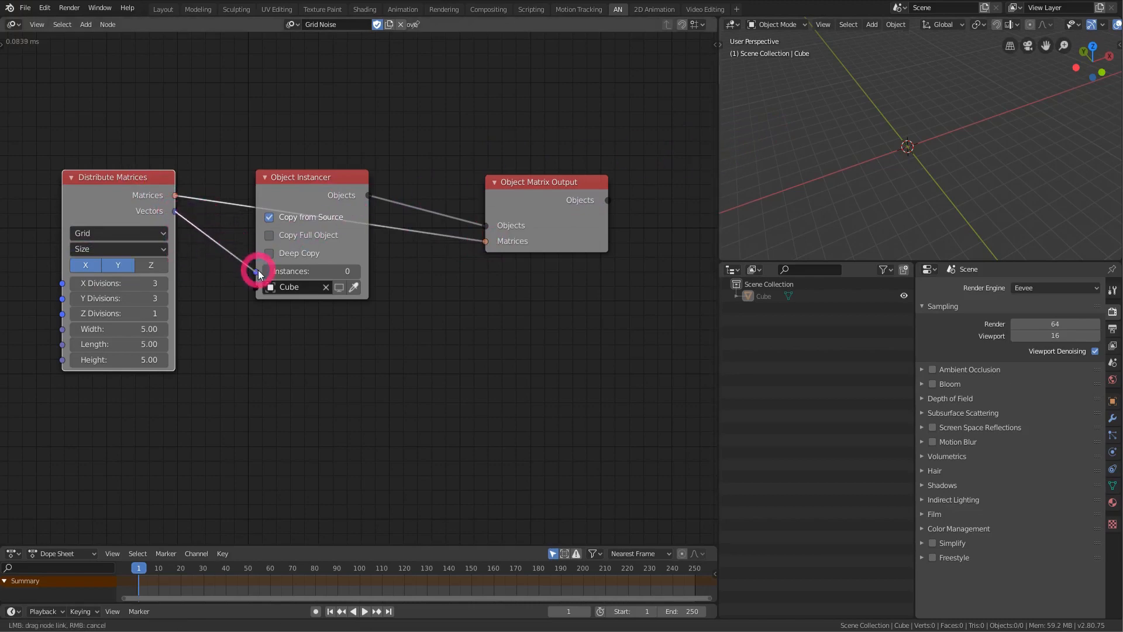
drag(258, 269, 256, 270)
mouse_move(901, 129)
middle_down()
mouse_move(928, 138)
mouse_move(905, 146)
middle_up()
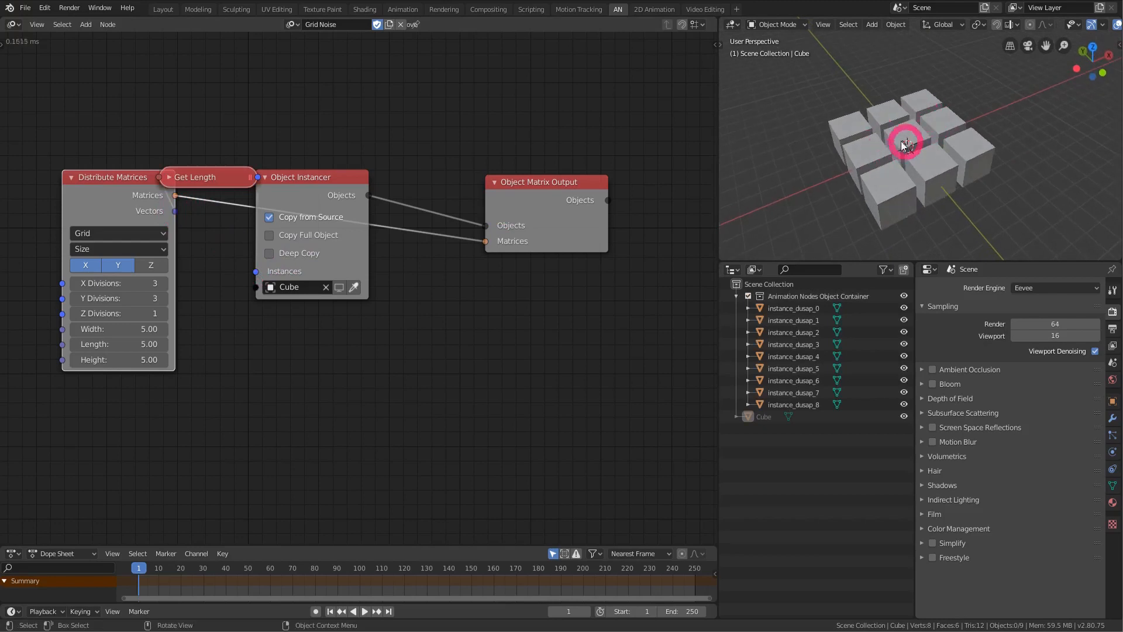
- Collapse the Animation Nodes Object Container in the outliner and spread the nodes apart around the Get Length node
click(735, 296)
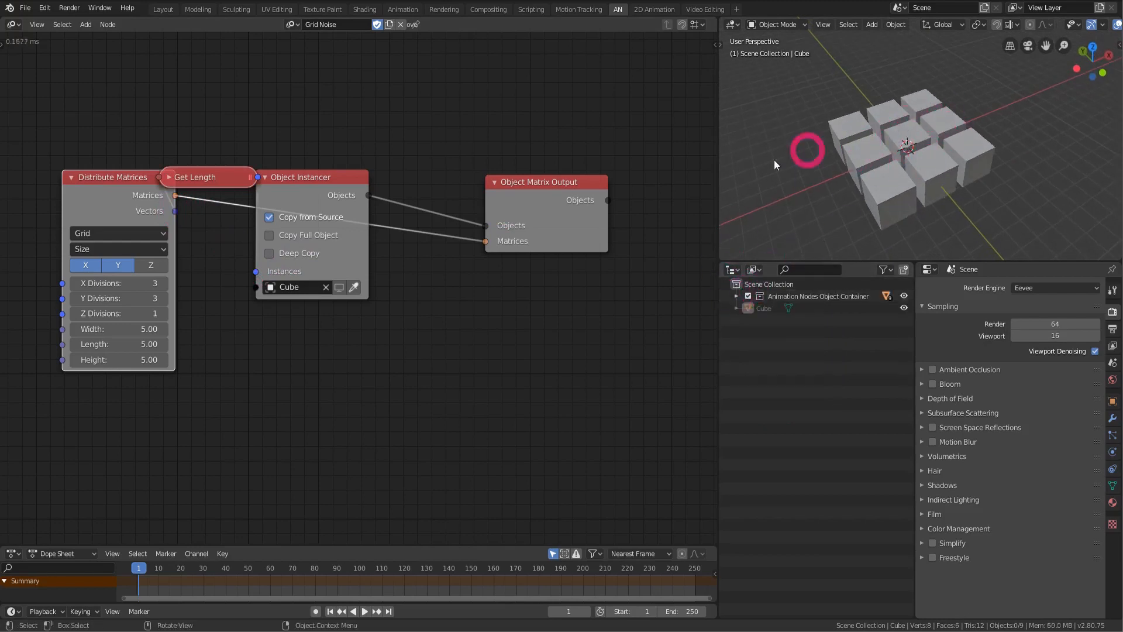
drag(136, 181, 94, 181)
drag(504, 198, 543, 170)
drag(334, 178, 388, 155)
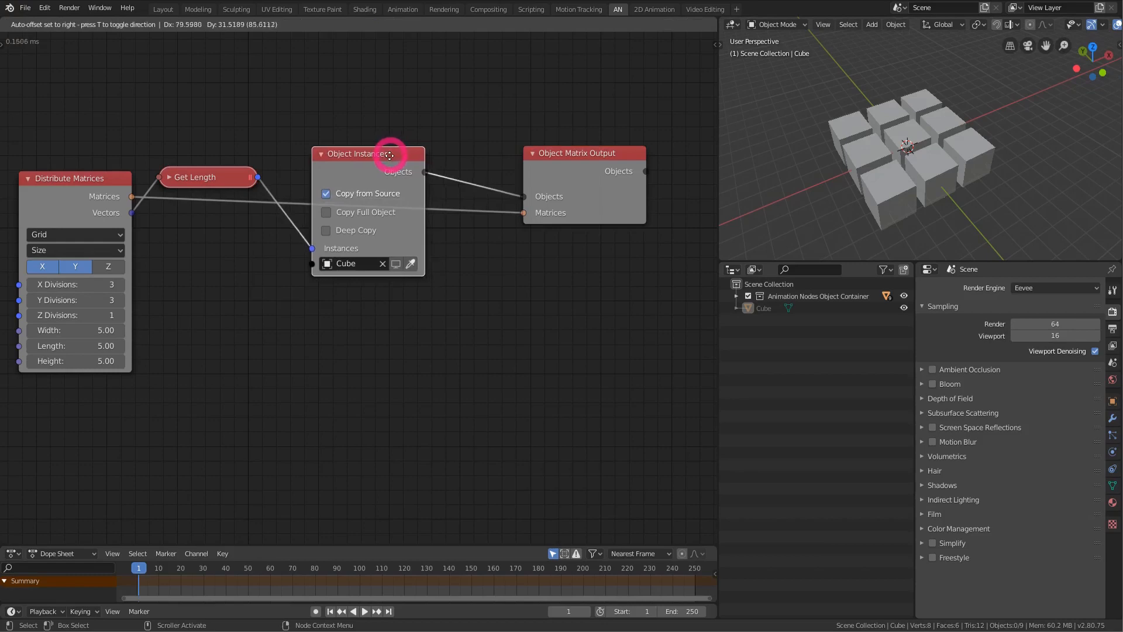
- Try the Circle, Grid and Linear distribution modes on the Distribute Matrices node, ending on Mesh
click(76, 234)
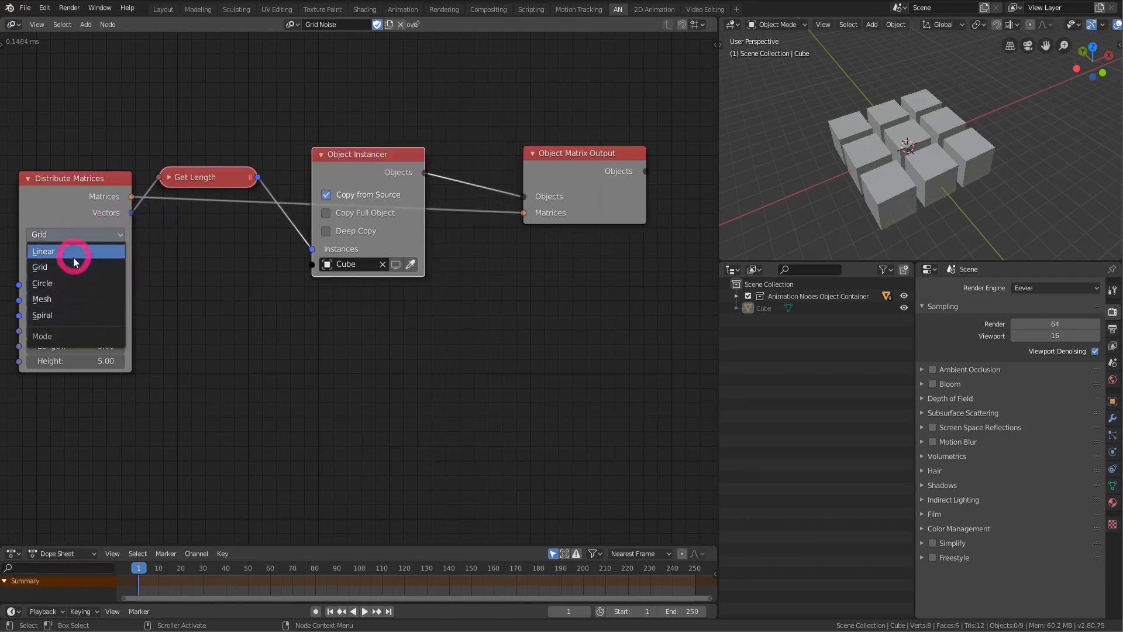
click(75, 284)
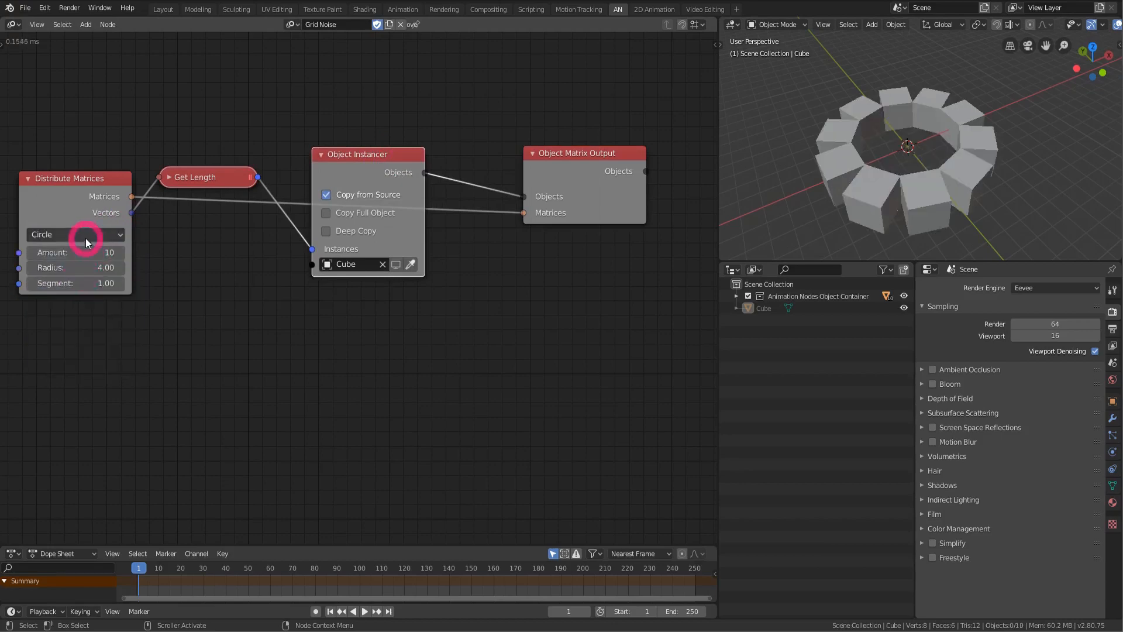
click(82, 234)
click(68, 267)
click(79, 234)
click(74, 251)
click(81, 234)
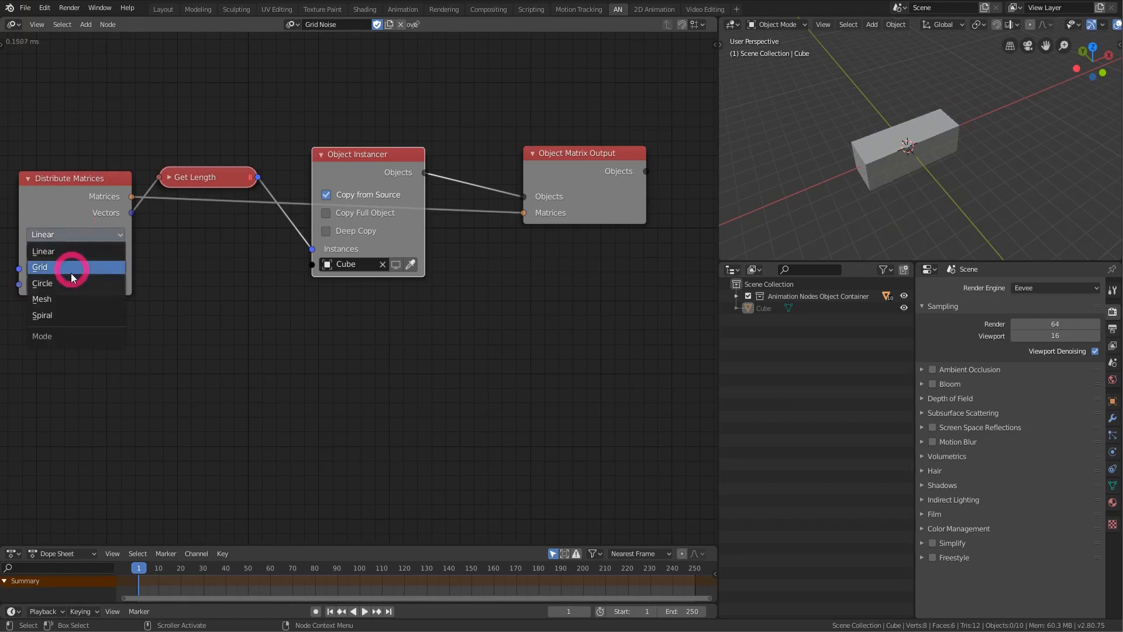
click(72, 299)
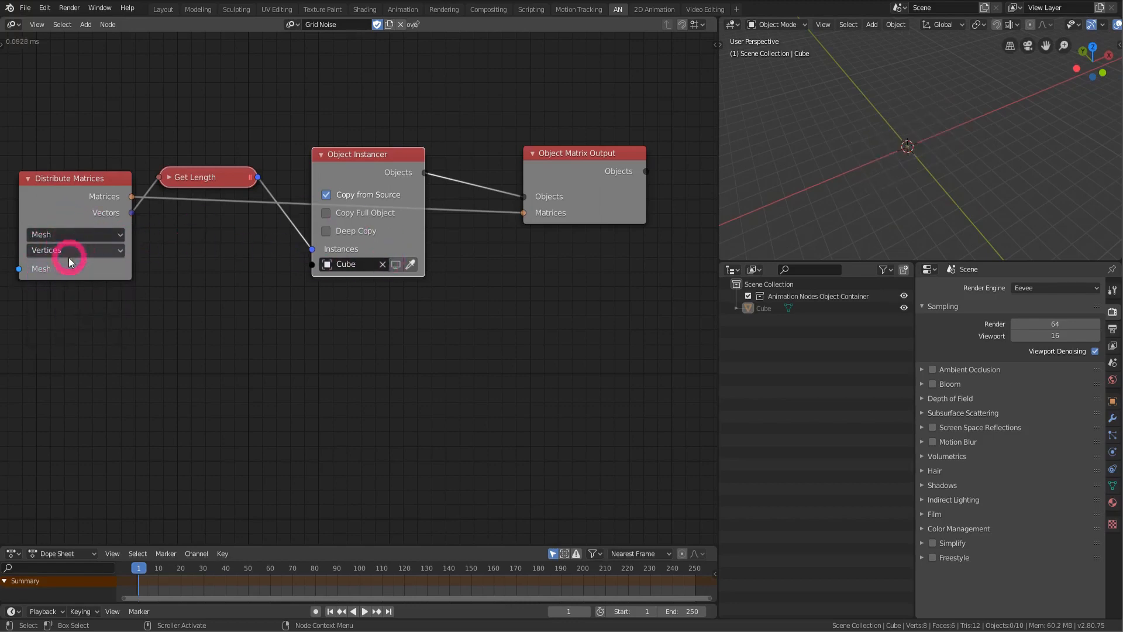
- Set the Distribute Matrices node's mode back to Grid and shift the Object Instancer node closer to Get Length
click(82, 234)
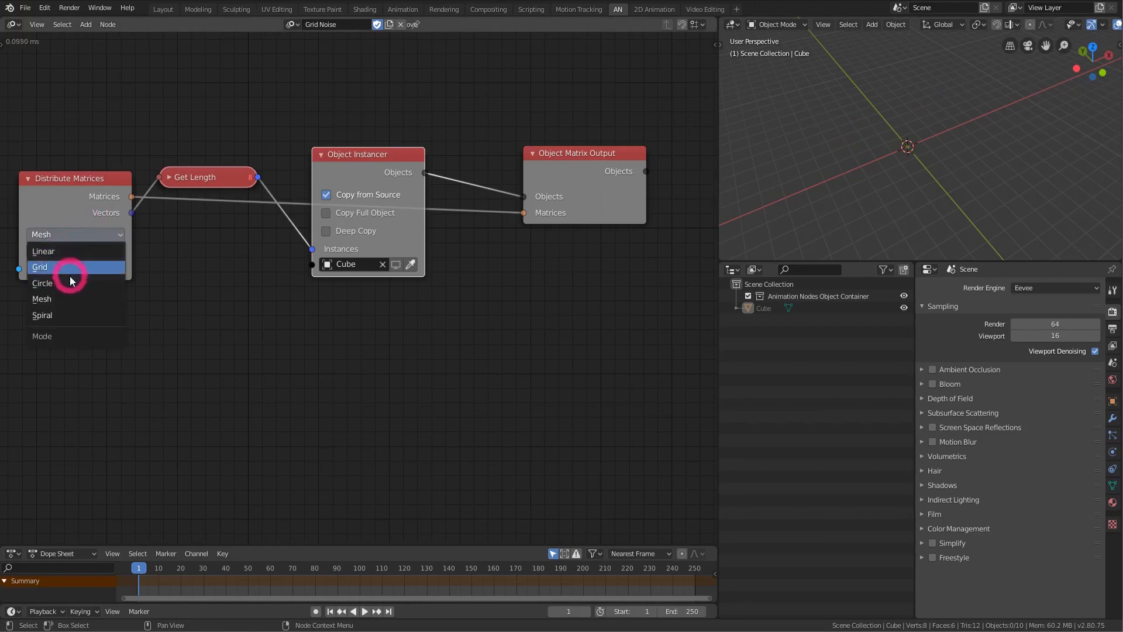
click(70, 266)
key(Home)
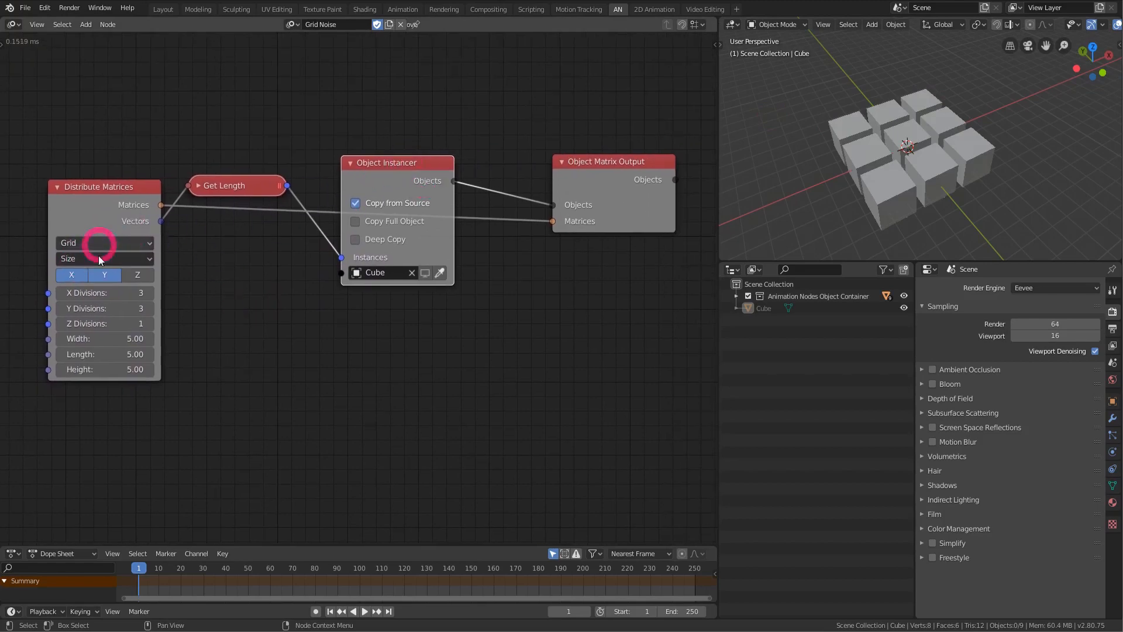
drag(404, 175, 372, 180)
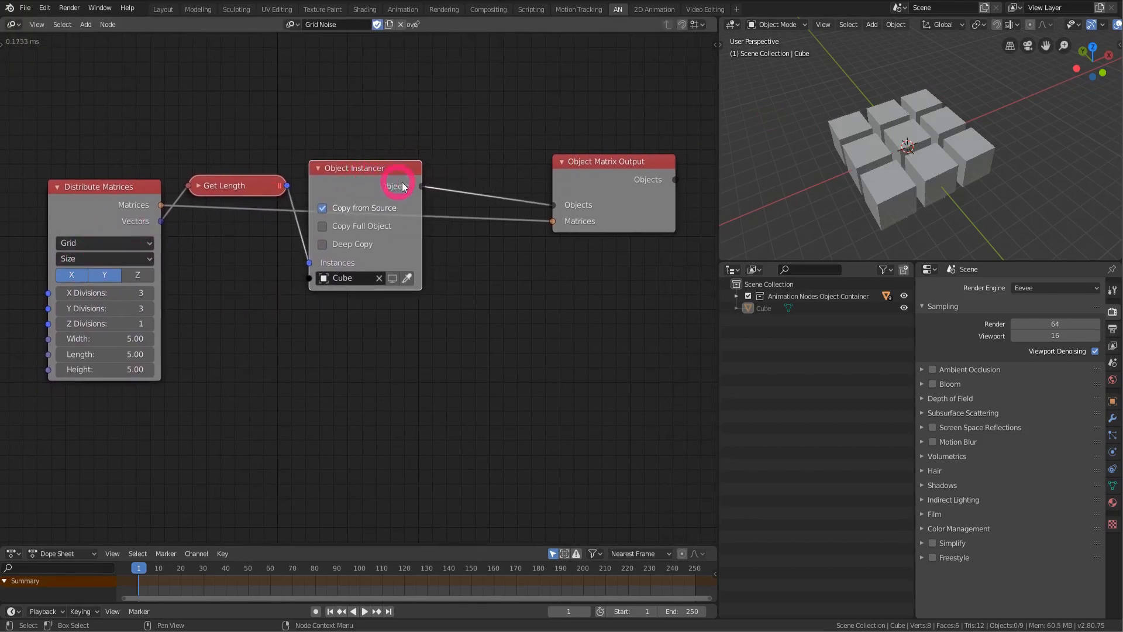
mouse_move(869, 156)
middle_down()
mouse_move(894, 130)
mouse_move(873, 148)
middle_up()
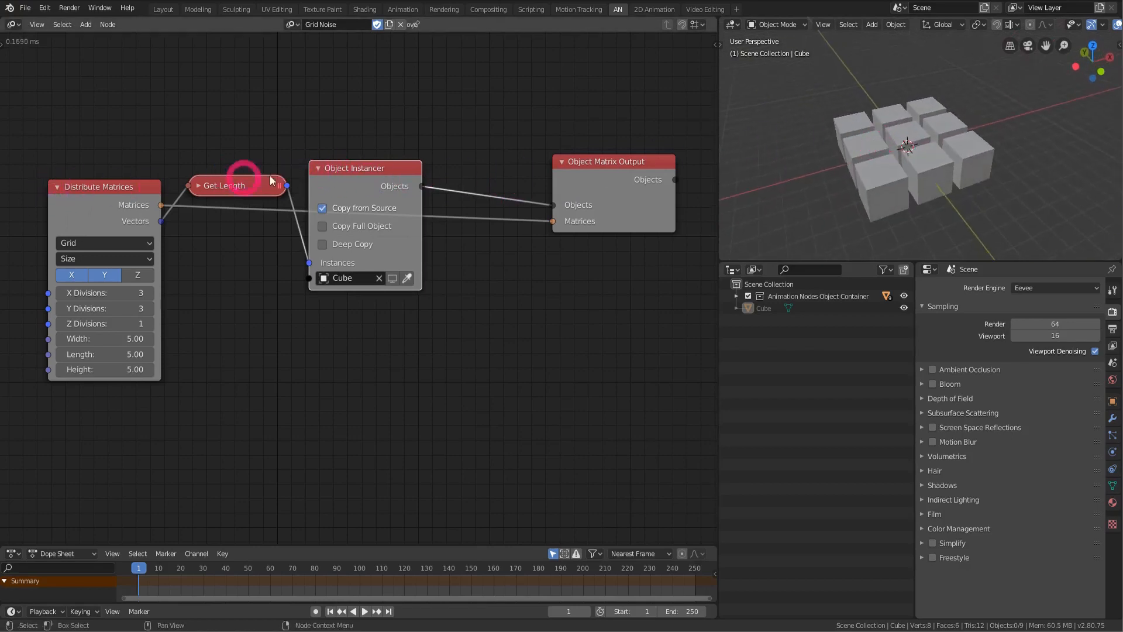
- Collapse the Object Instancer and Object Matrix Output nodes and rearrange them with Get Length to free space along the Matrices link
click(320, 168)
drag(353, 169, 354, 157)
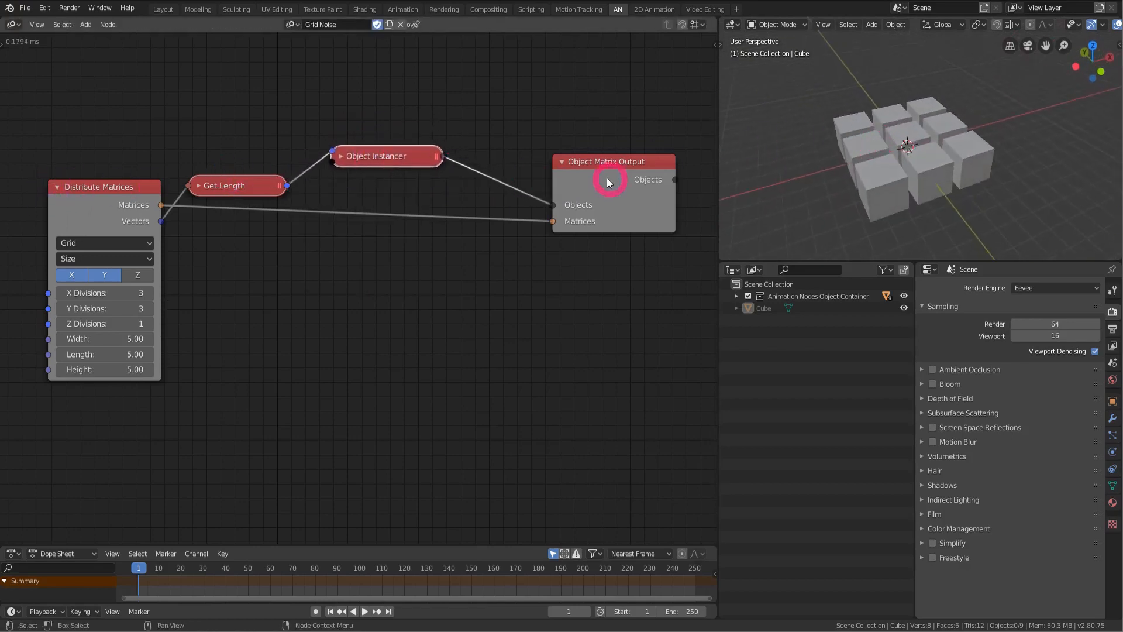
click(563, 162)
drag(247, 190, 254, 156)
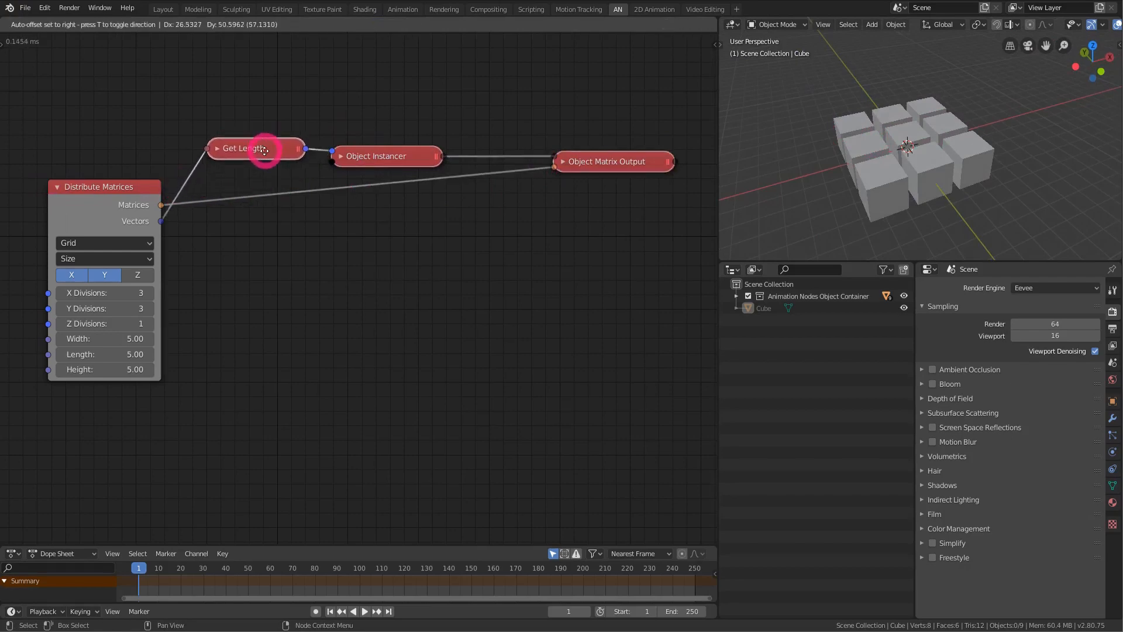
drag(607, 169, 624, 210)
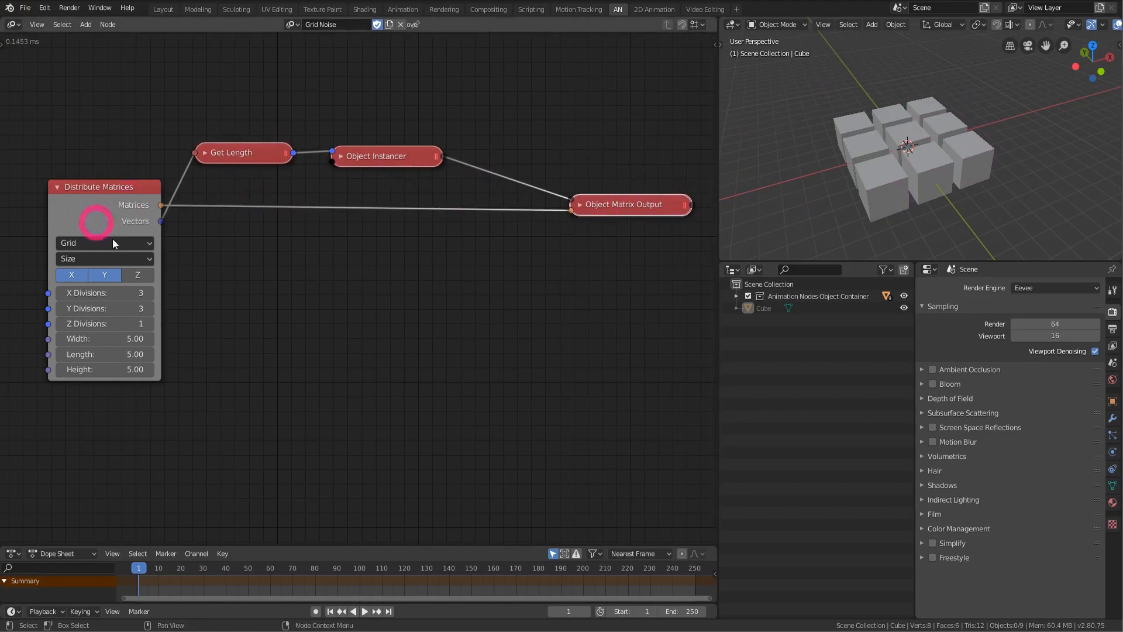
key(shift+a)
mouse_move(344, 237)
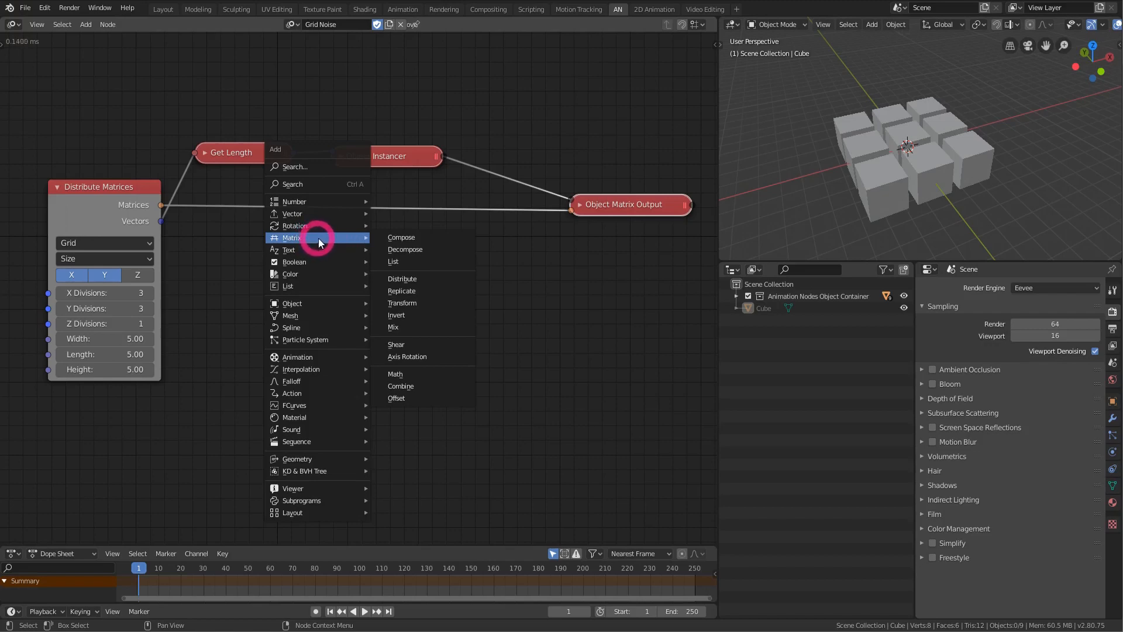
key(Escape)
key(shift+a)
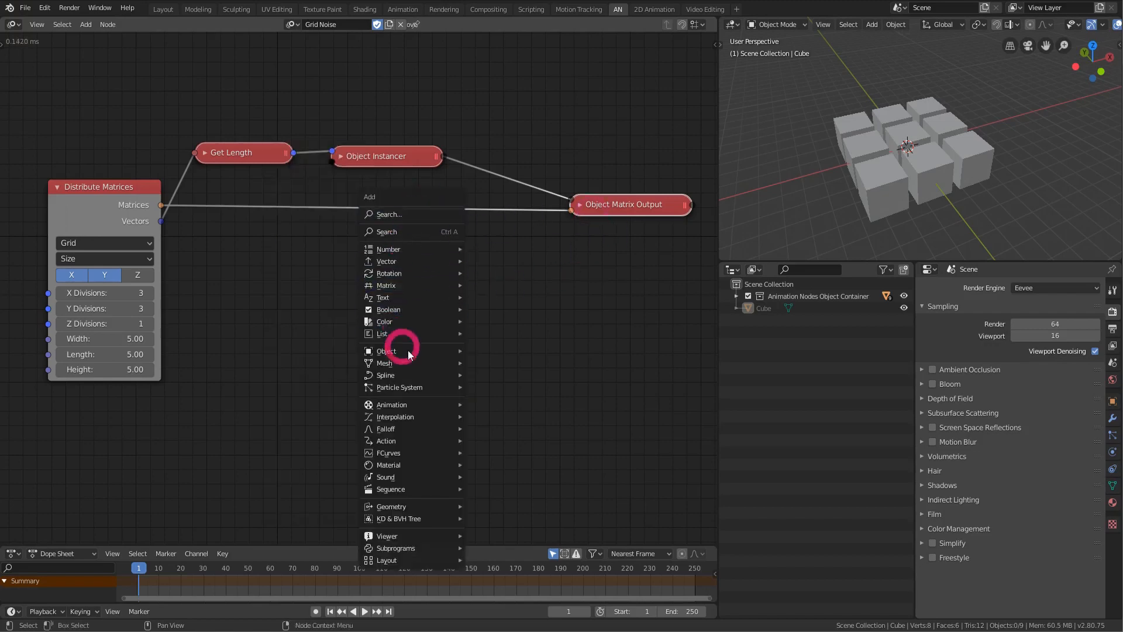
- Insert an Offset Matrix node into the Matrices link between Distribute Matrices and Object Matrix Output, and spread the neighbouring nodes around it
click(86, 24)
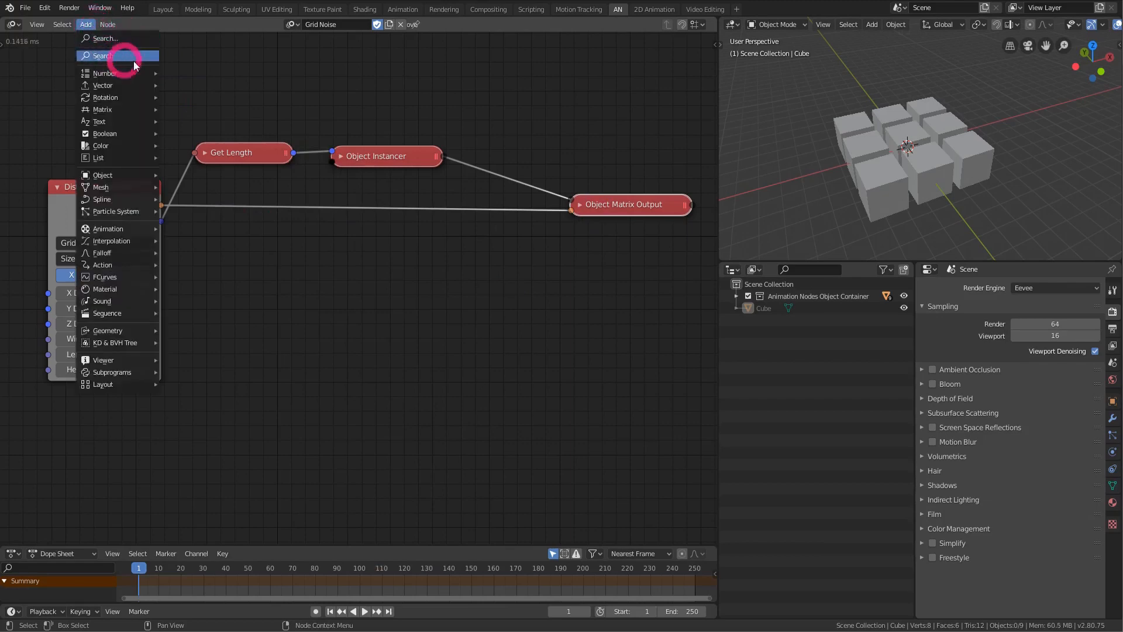
mouse_move(130, 110)
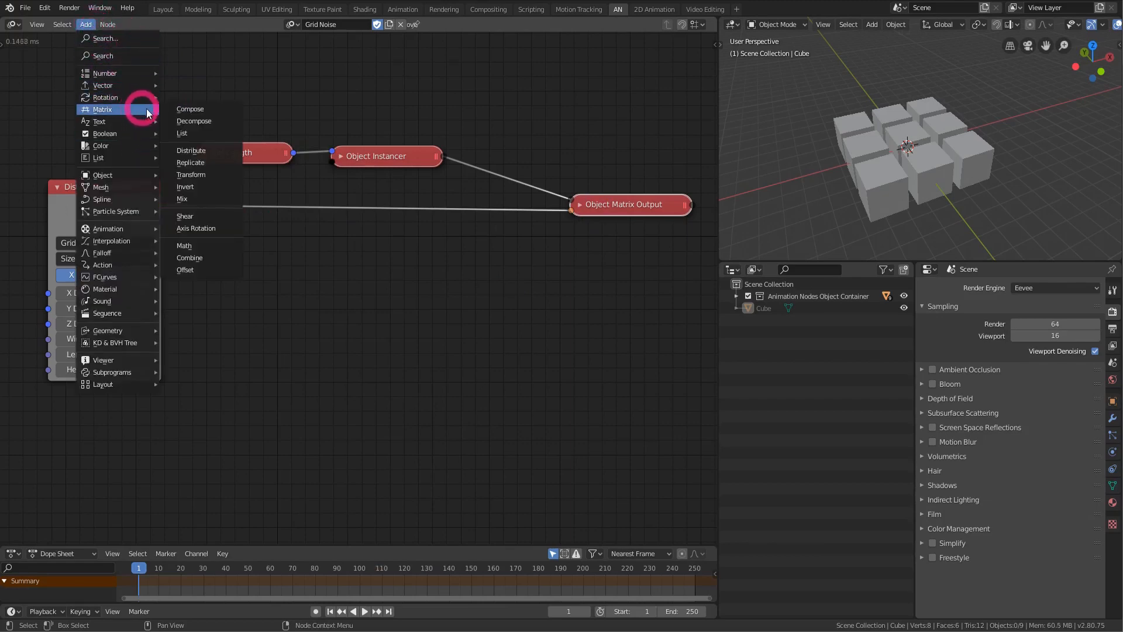
click(201, 271)
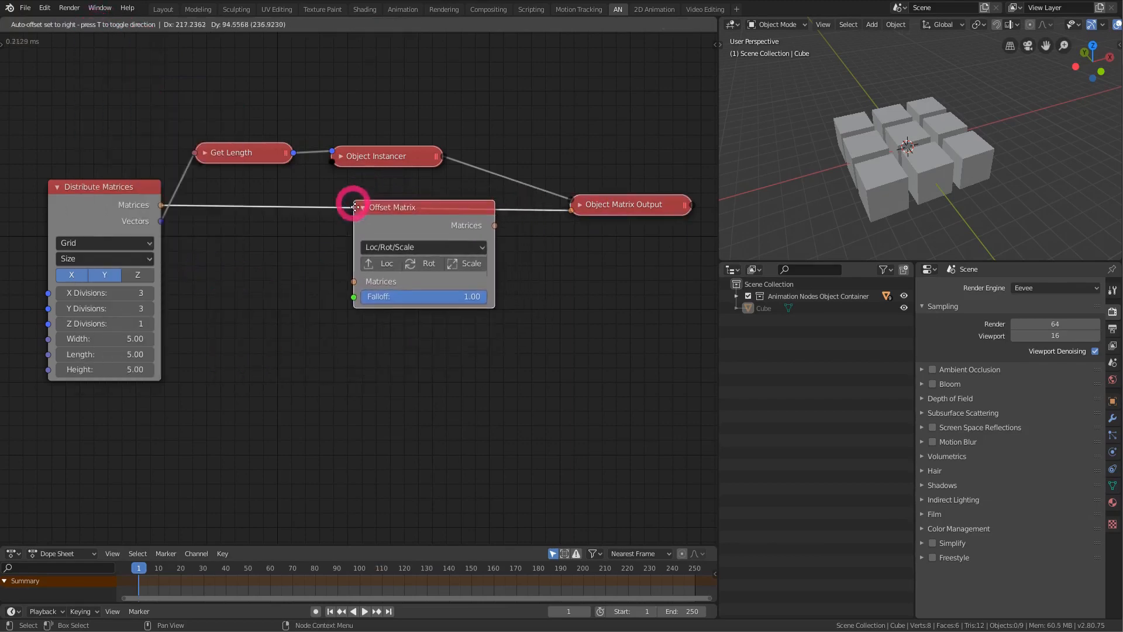
drag(375, 258, 370, 200)
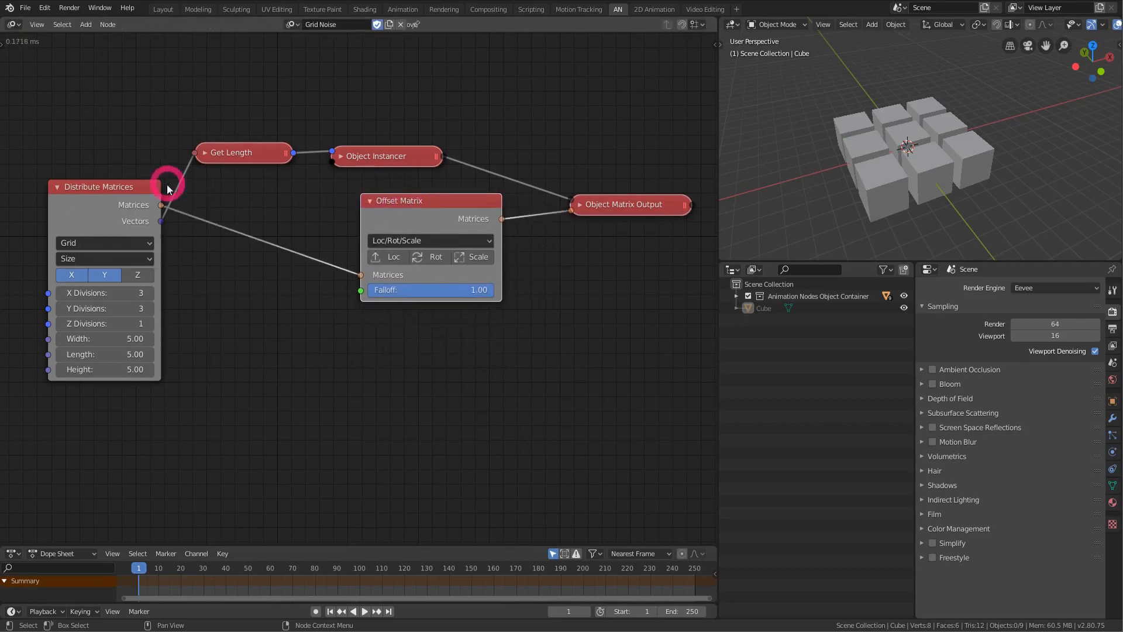
mouse_move(120, 187)
mouse_down()
mouse_move(96, 189)
mouse_move(109, 187)
mouse_up()
mouse_move(622, 209)
mouse_down()
mouse_move(644, 204)
mouse_move(632, 200)
mouse_up()
drag(413, 212, 404, 209)
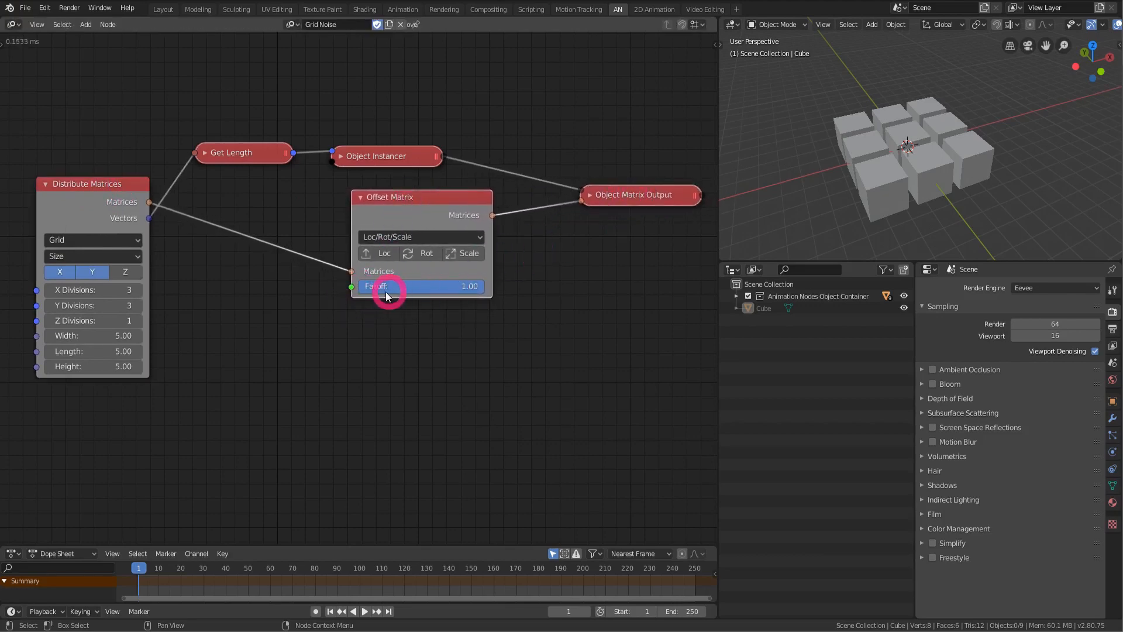
- Try the Loc, Rot and Scale offsets on the Offset Matrix node, leaving only Loc enabled
drag(351, 286, 322, 299)
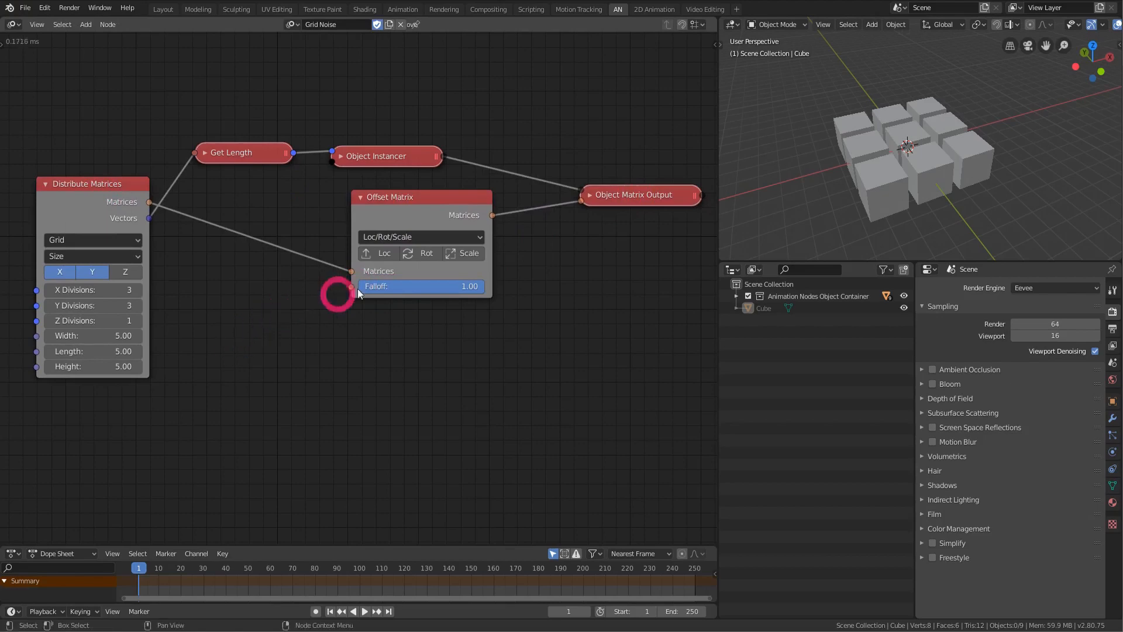
click(389, 255)
click(429, 258)
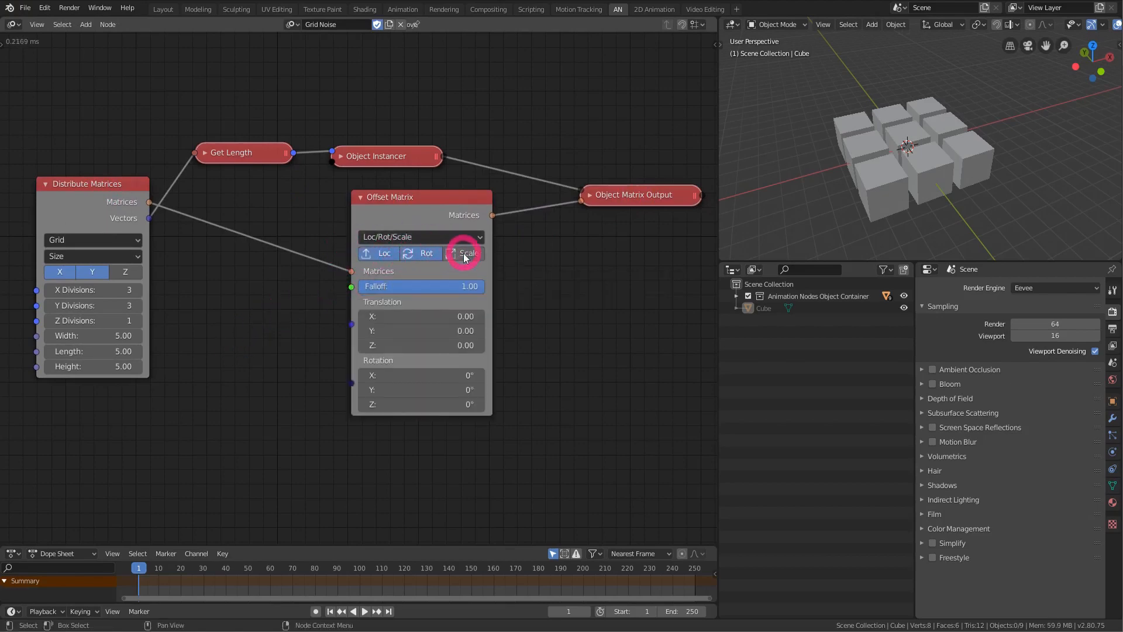
click(465, 252)
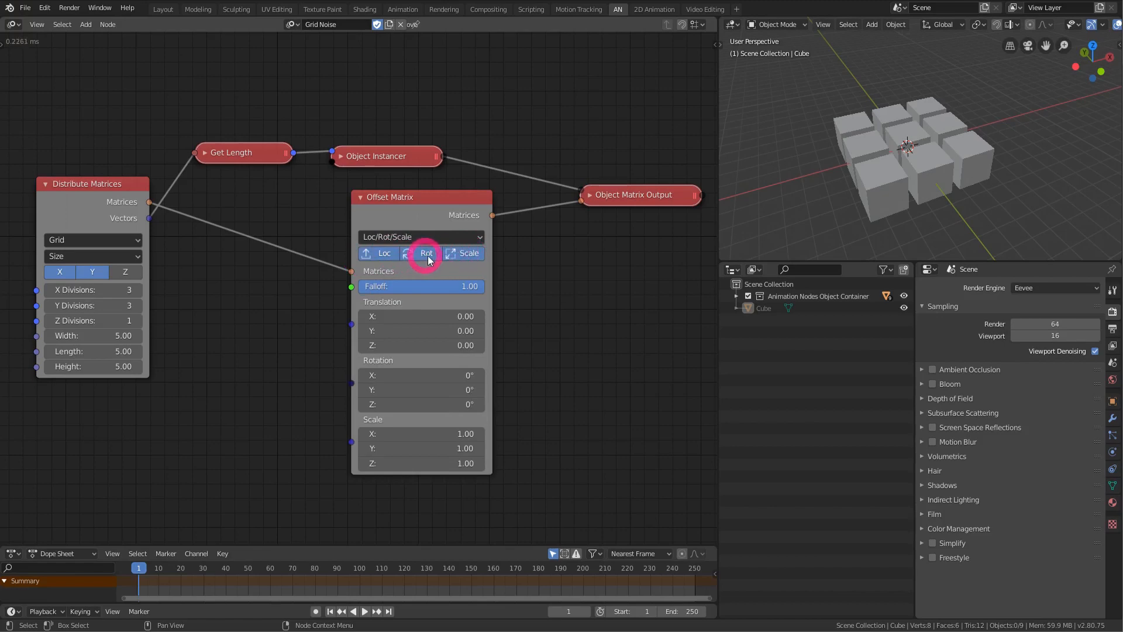
click(428, 256)
click(465, 254)
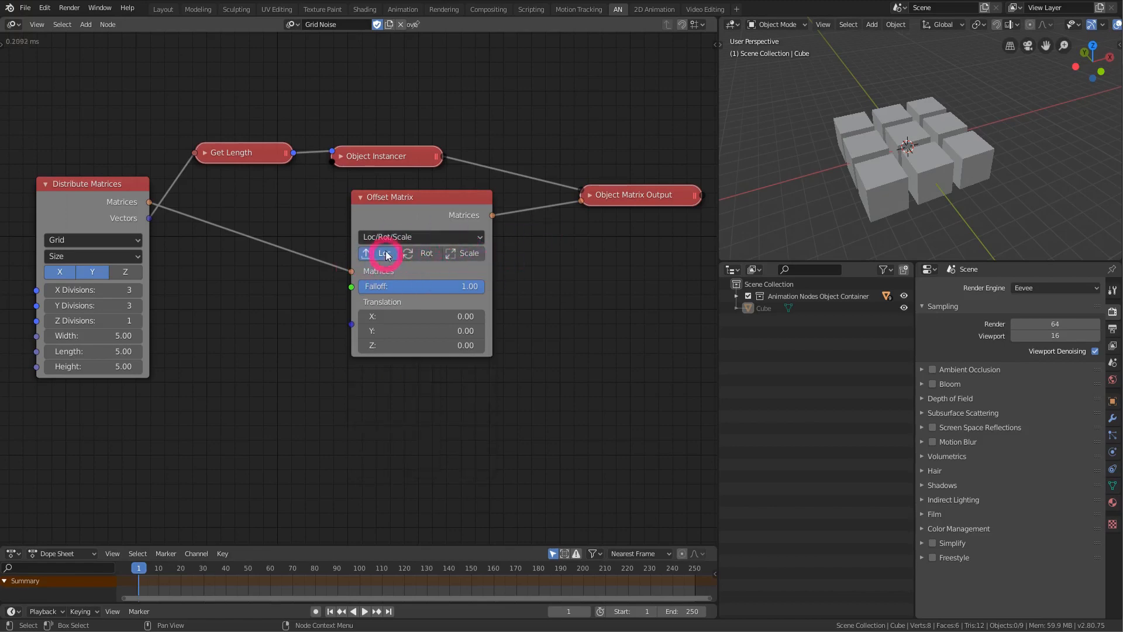
- Test the Offset Matrix node's Falloff and Z translation, leaving Falloff at 1.00 and the Z translation at 2.19
mouse_move(464, 344)
mouse_down()
mouse_move(494, 349)
mouse_move(480, 346)
mouse_up()
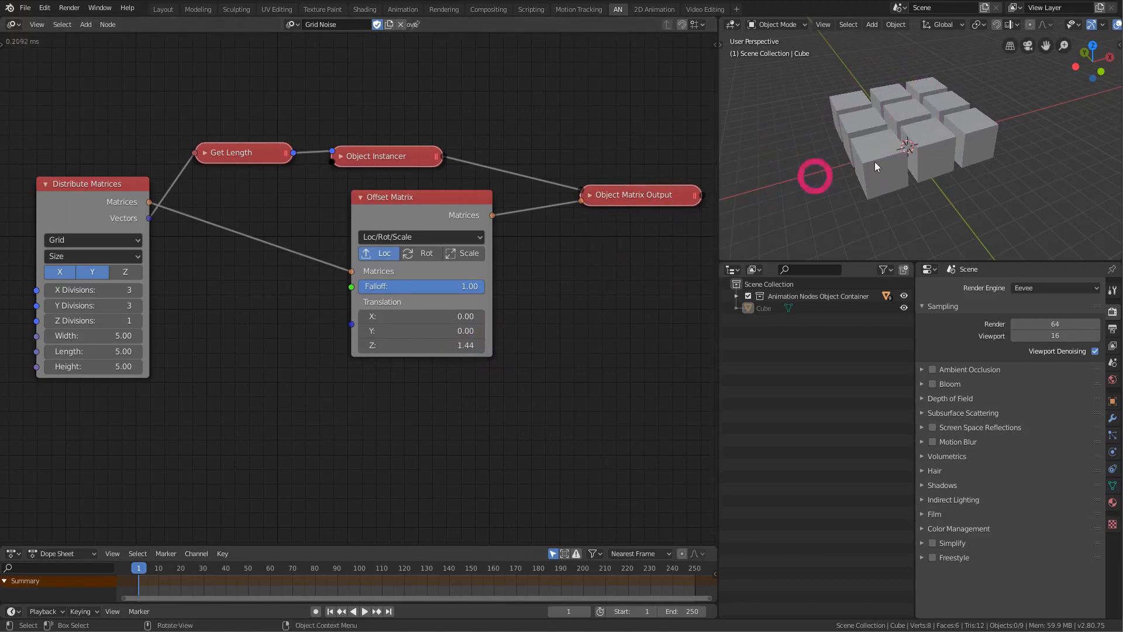
middle_drag(872, 140, 912, 97)
middle_drag(862, 138, 871, 157)
mouse_move(479, 287)
mouse_down()
mouse_move(370, 296)
mouse_move(483, 293)
mouse_move(371, 299)
mouse_move(441, 301)
mouse_move(451, 288)
mouse_move(366, 296)
mouse_move(483, 289)
mouse_move(353, 301)
mouse_move(517, 289)
mouse_move(364, 296)
mouse_move(488, 299)
mouse_up()
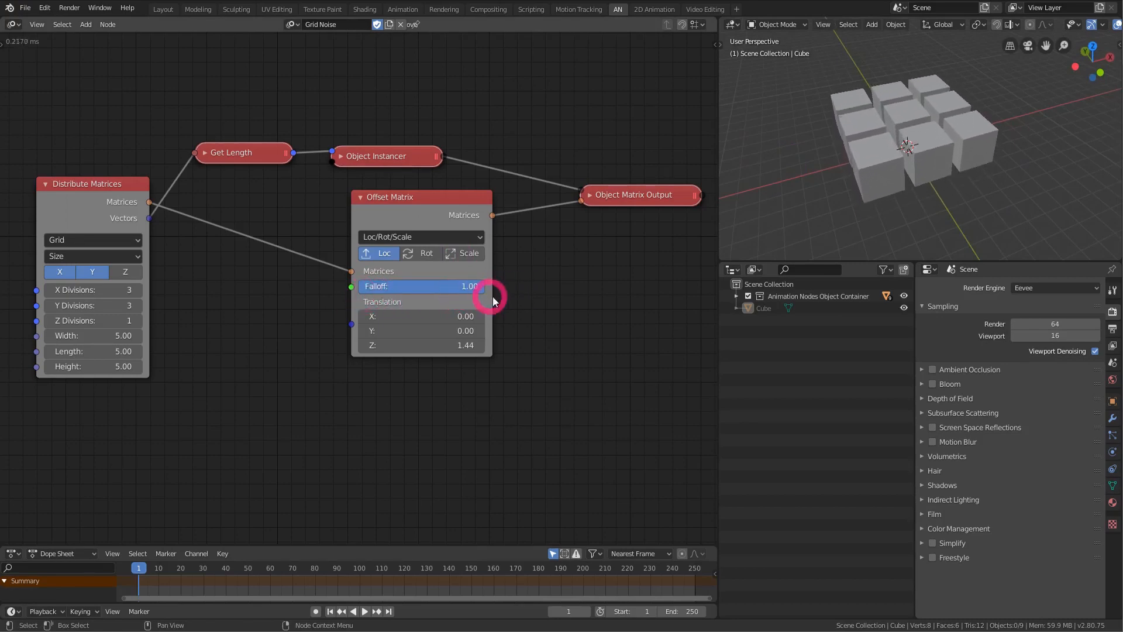
drag(458, 345, 495, 341)
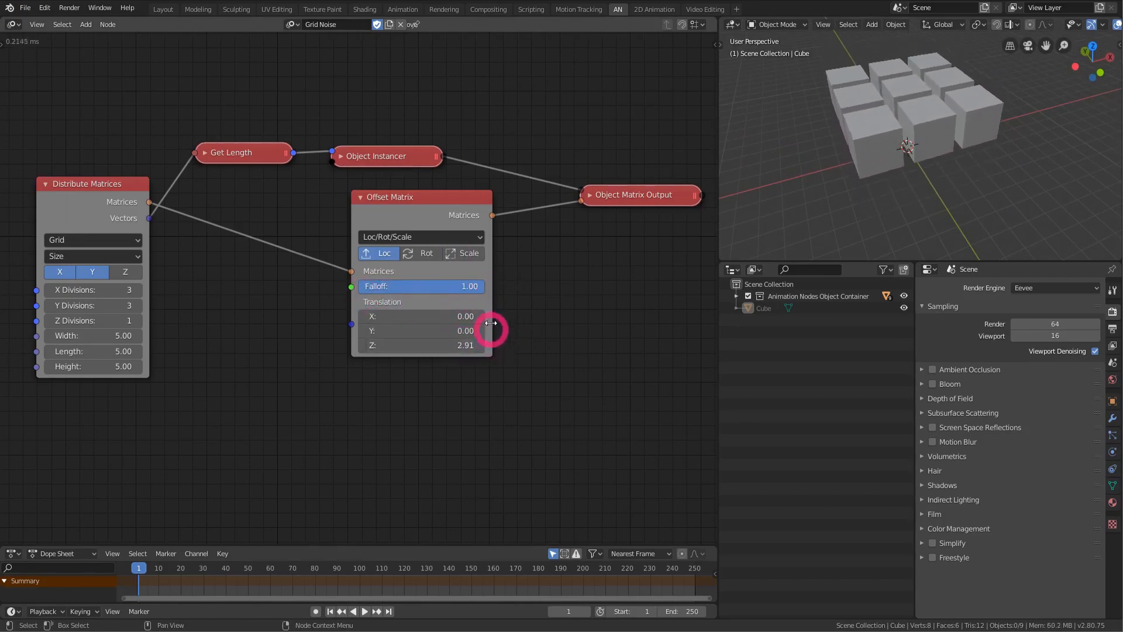
mouse_move(477, 291)
mouse_down()
mouse_move(351, 308)
mouse_move(453, 296)
mouse_move(476, 306)
mouse_up()
mouse_move(468, 345)
mouse_down()
mouse_move(406, 343)
mouse_move(451, 346)
mouse_up()
drag(468, 286, 504, 295)
click(471, 290)
drag(455, 342, 495, 349)
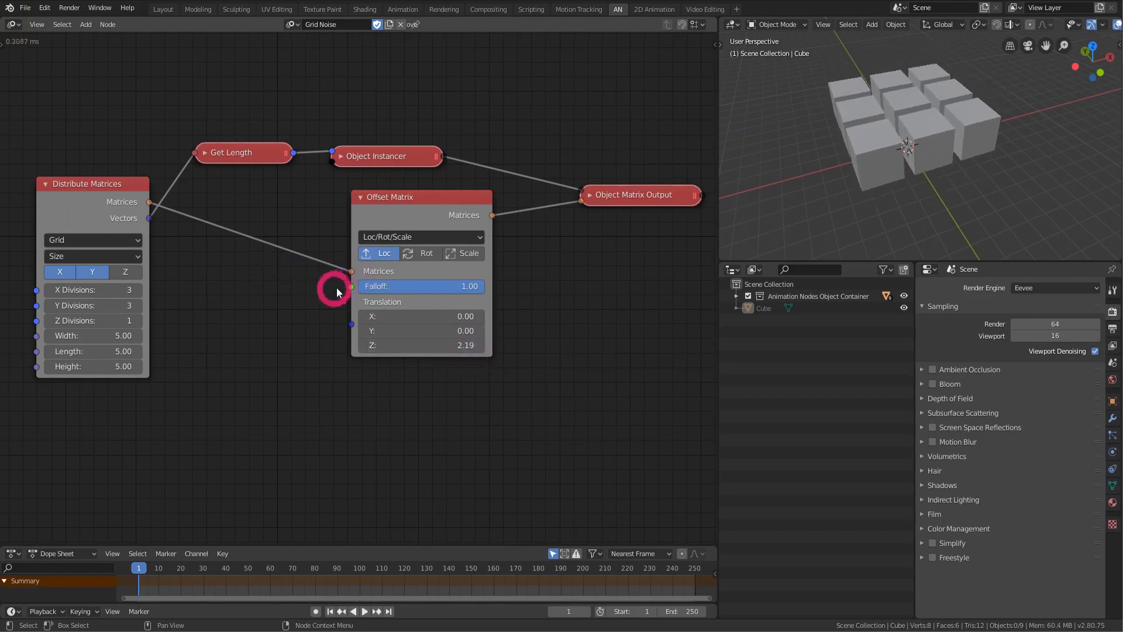
- Add a Noise Falloff node below the Matrices link and connect its Falloff output to the Offset Matrix node's Falloff input
key(shift+a)
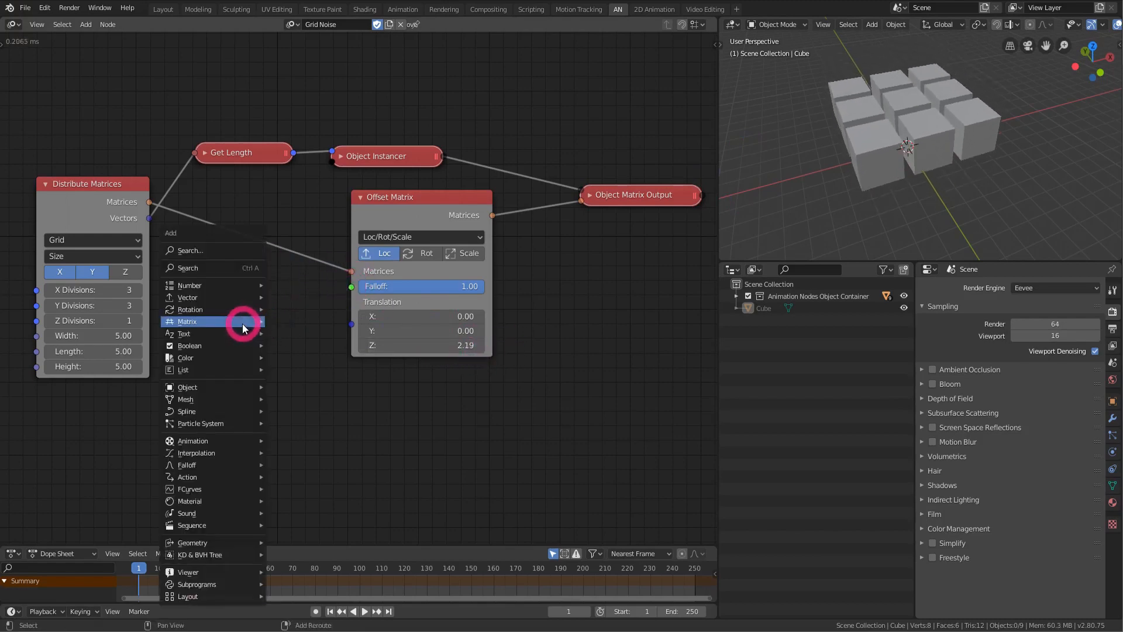
mouse_move(215, 465)
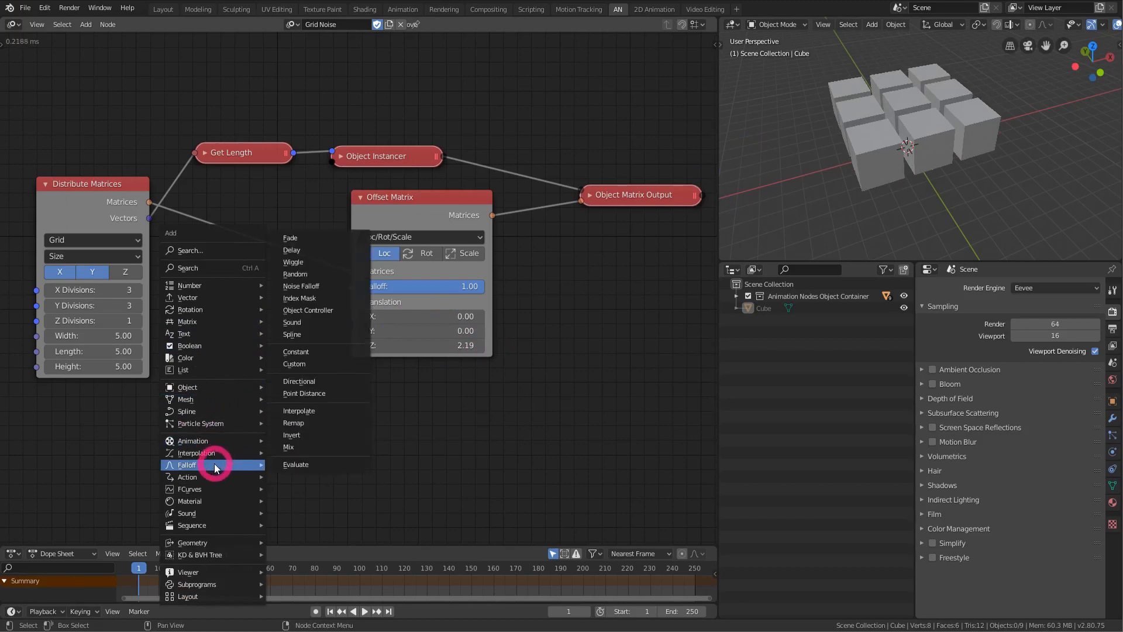
click(328, 286)
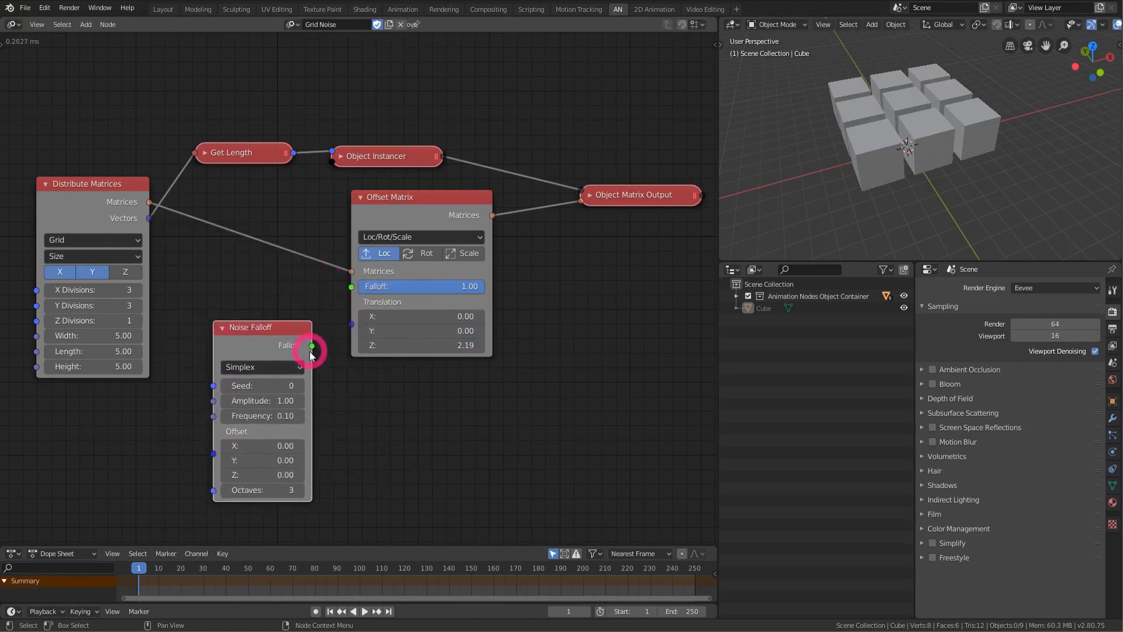
drag(352, 290, 351, 287)
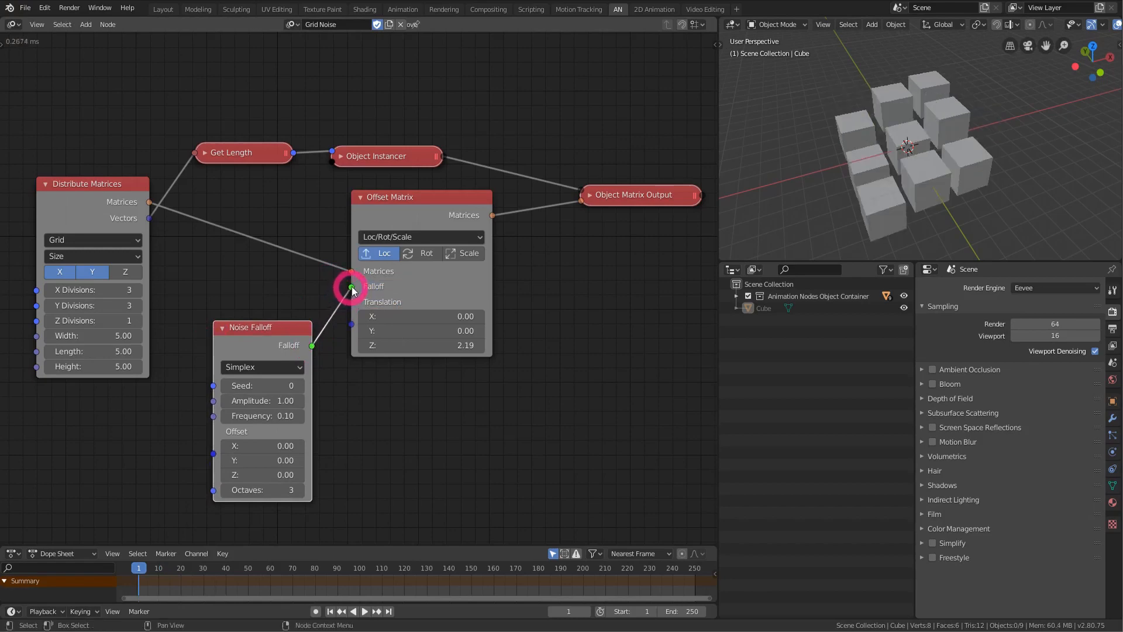
- Set the Noise Falloff node's Amplitude to 1.15 and its Frequency to 2.47
middle_drag(884, 137, 865, 158)
middle_drag(344, 409, 378, 374)
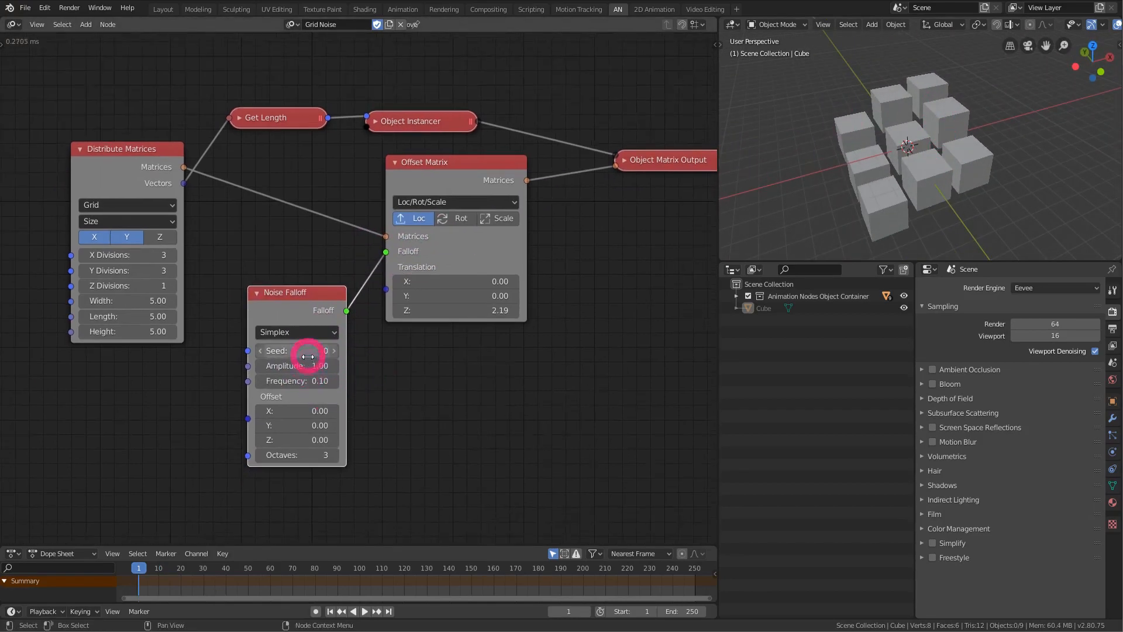
drag(316, 367, 814, 143)
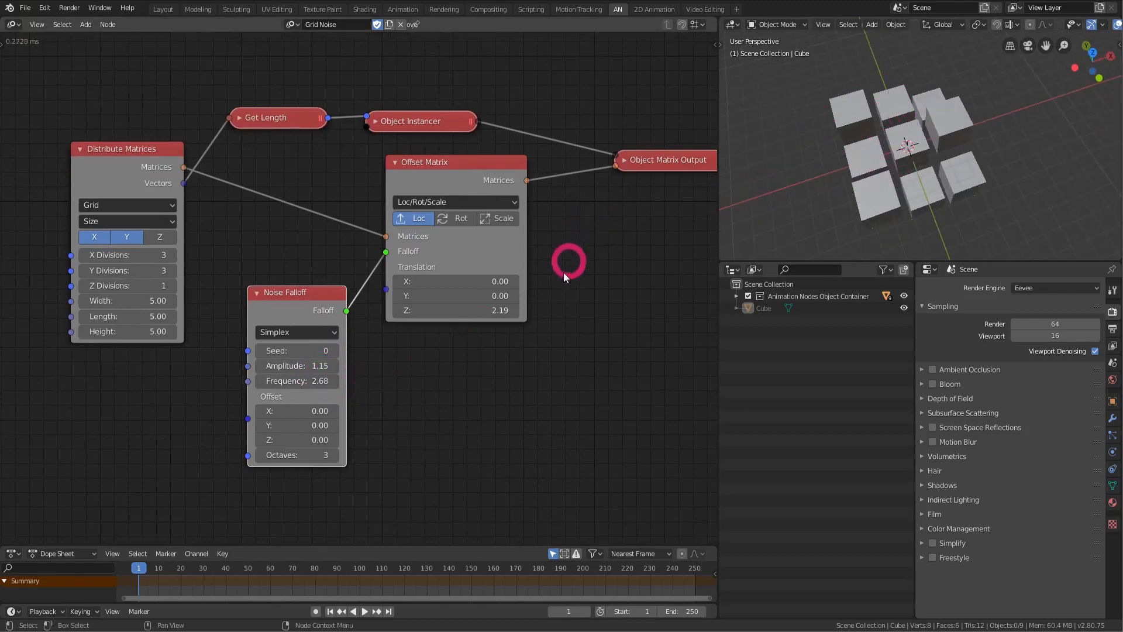
middle_drag(384, 349, 350, 341)
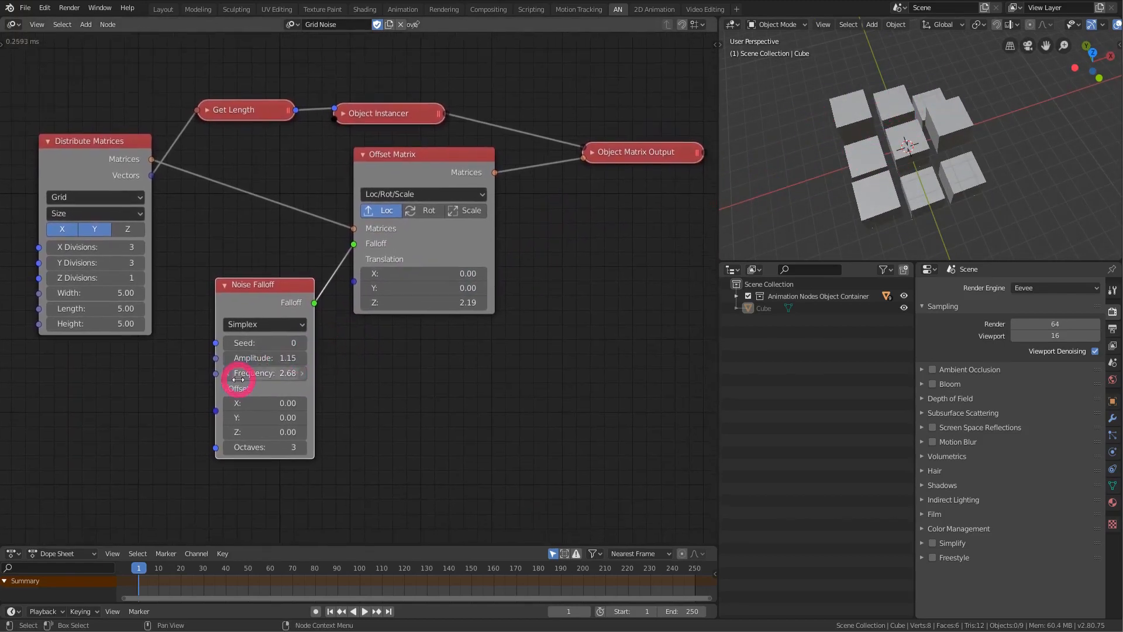
drag(275, 374, 275, 373)
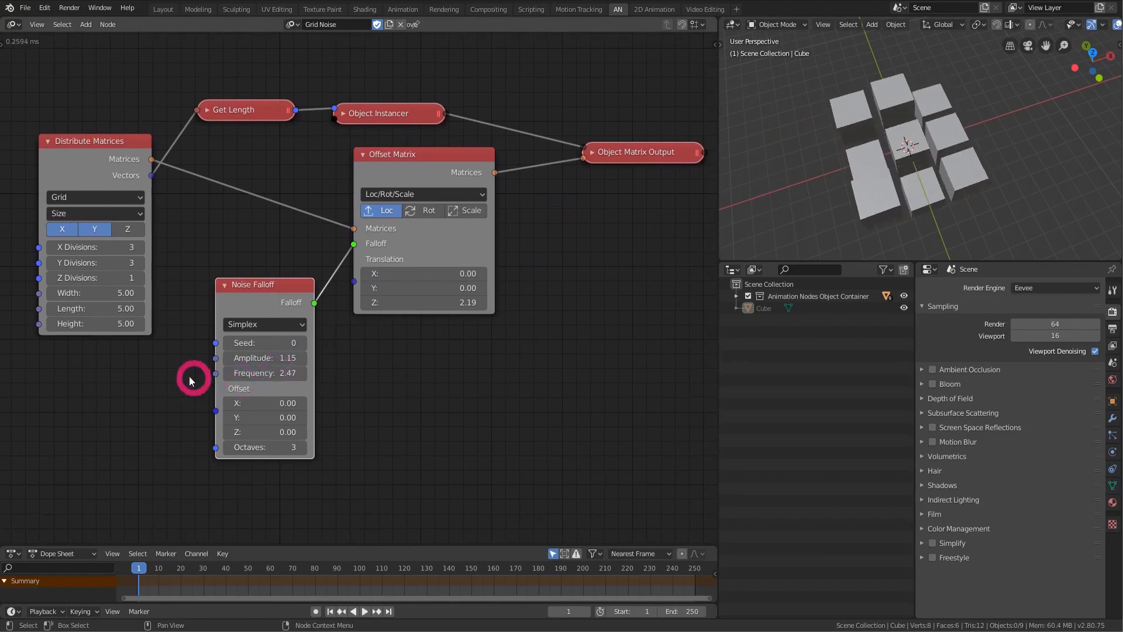
- Add a Time Info node below Distribute Matrices, beside the Noise Falloff node
middle_drag(151, 386, 181, 382)
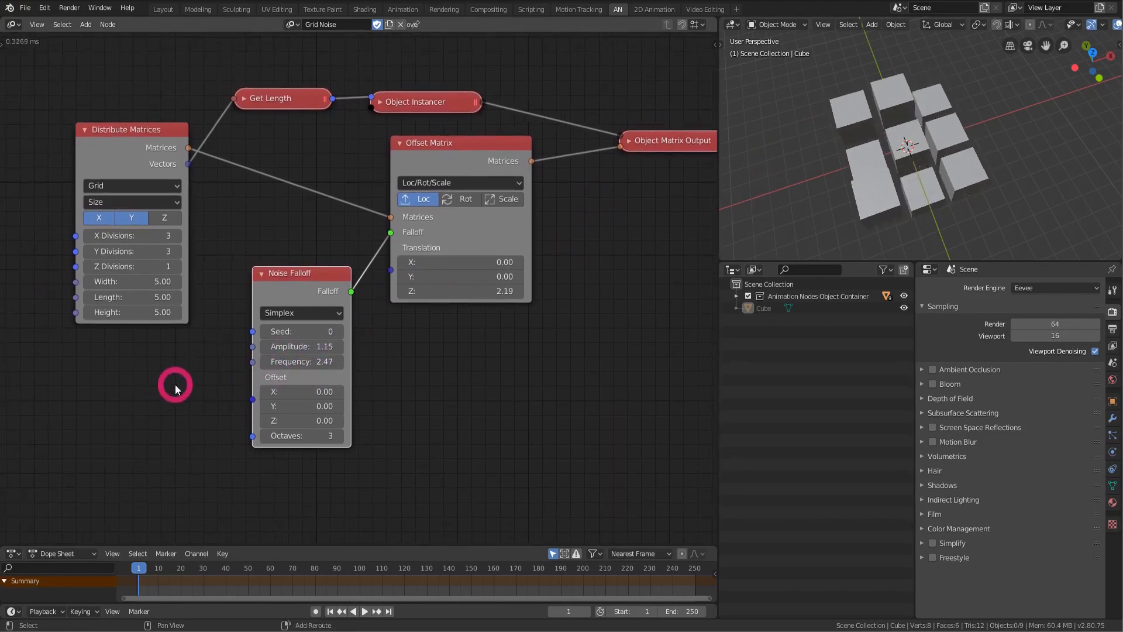
key(shift+a)
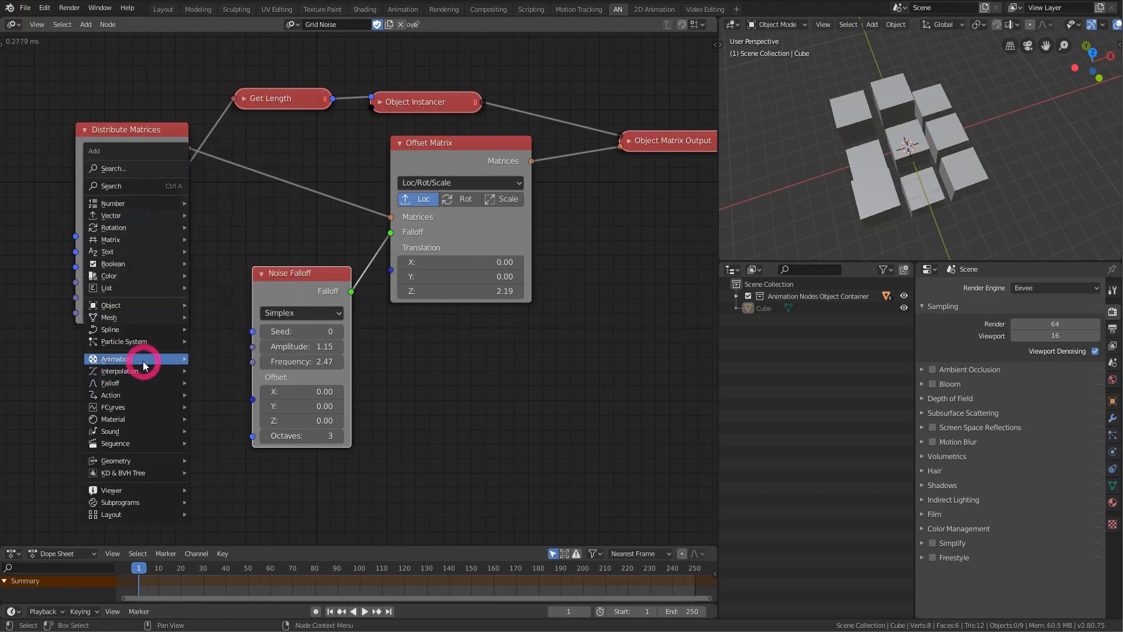
mouse_move(148, 364)
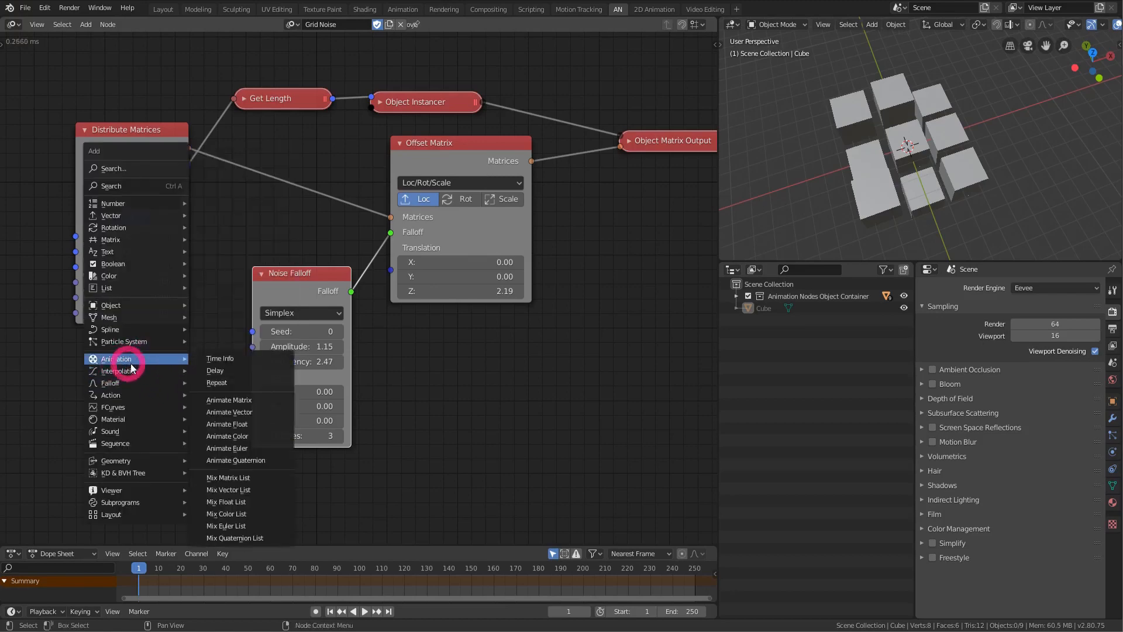
click(221, 359)
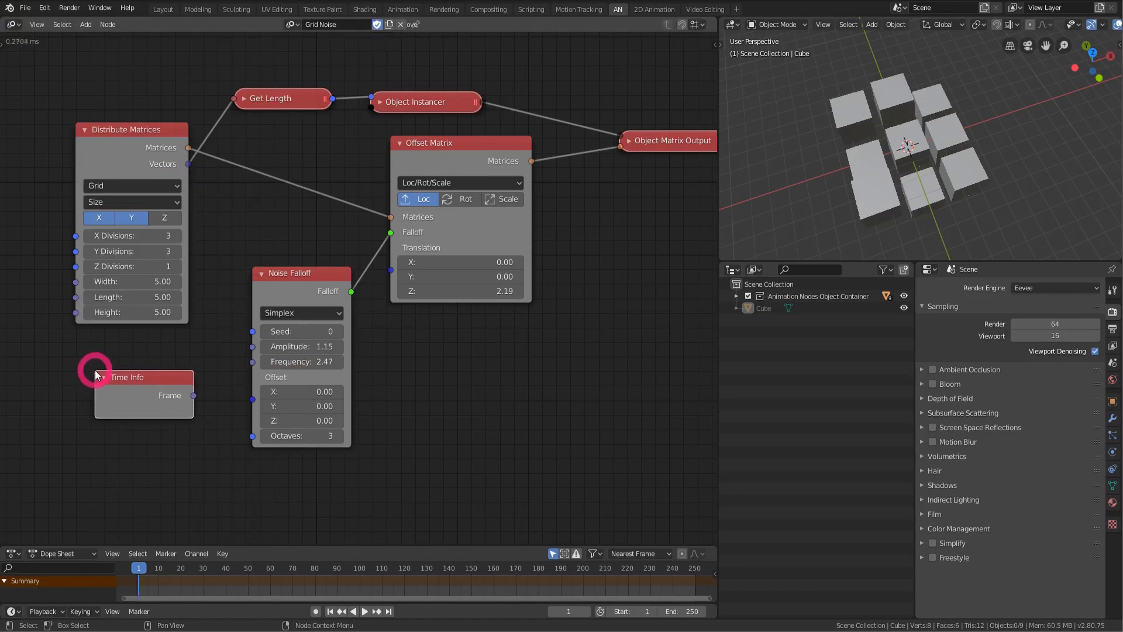
click(144, 391)
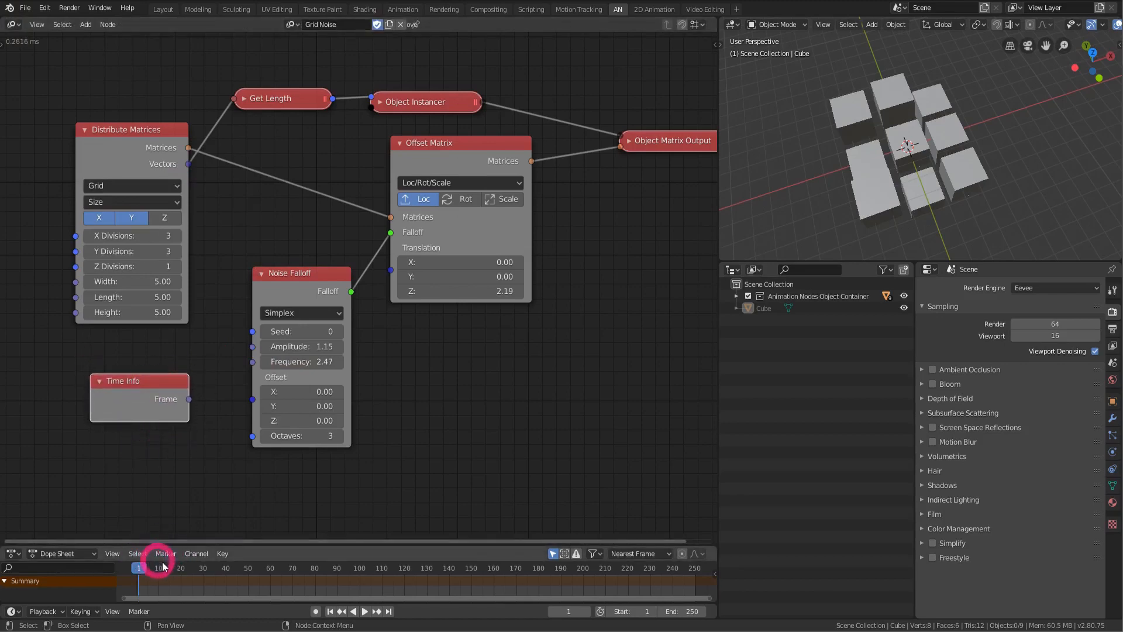
- Start the animation playback and connect the Time Info node's Frame output to the Noise Falloff node's Frequency input
click(366, 611)
drag(191, 400, 209, 395)
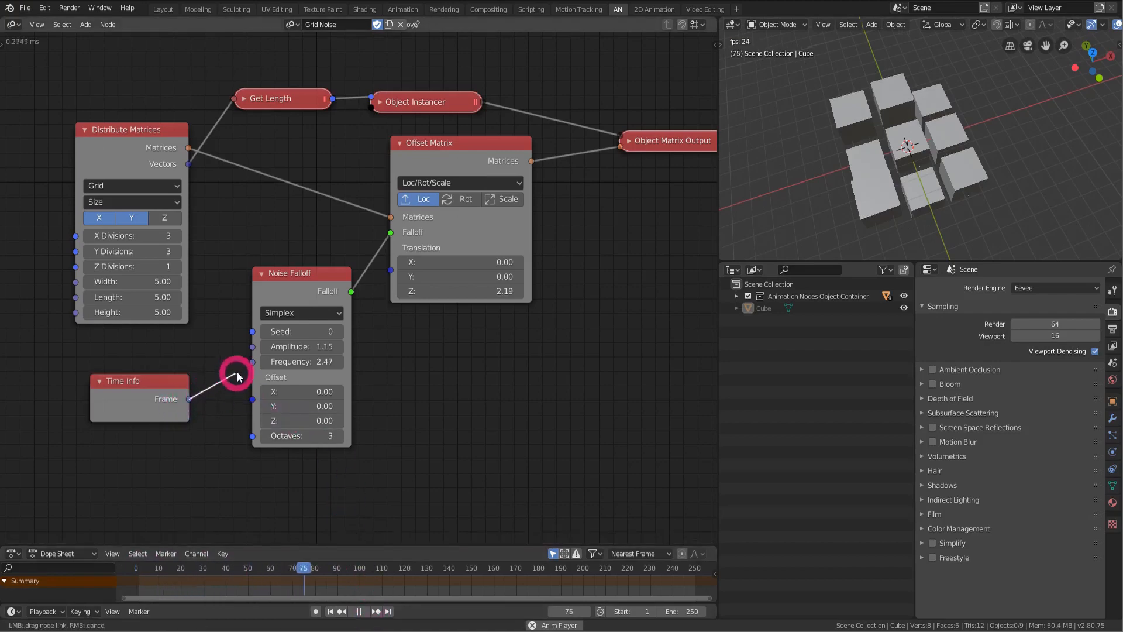
drag(252, 364, 251, 364)
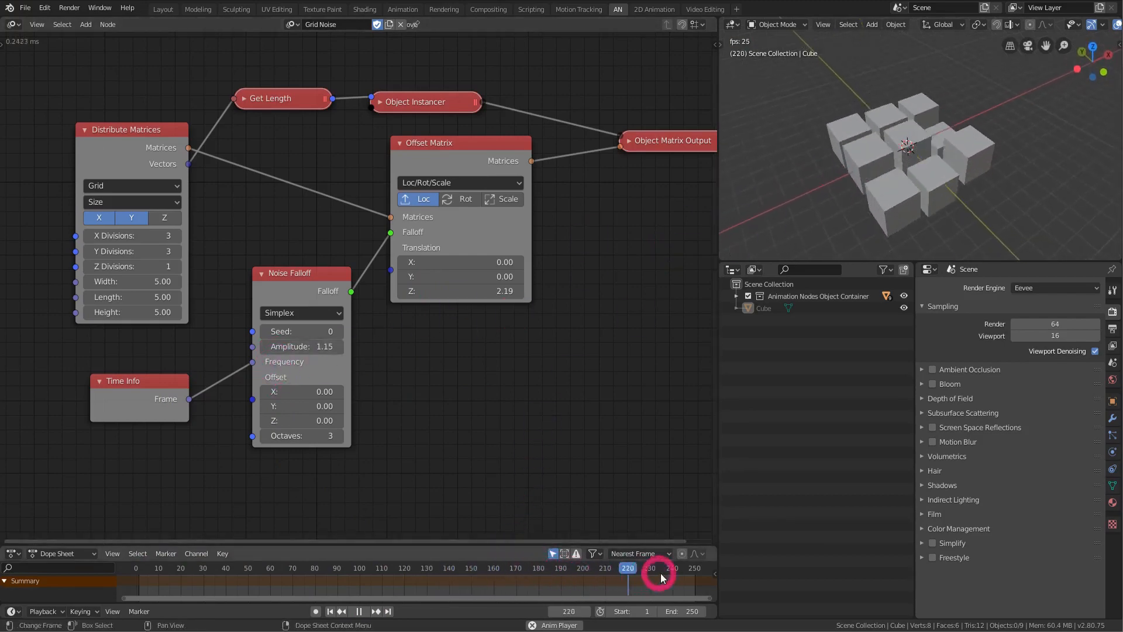
middle_drag(936, 190, 946, 195)
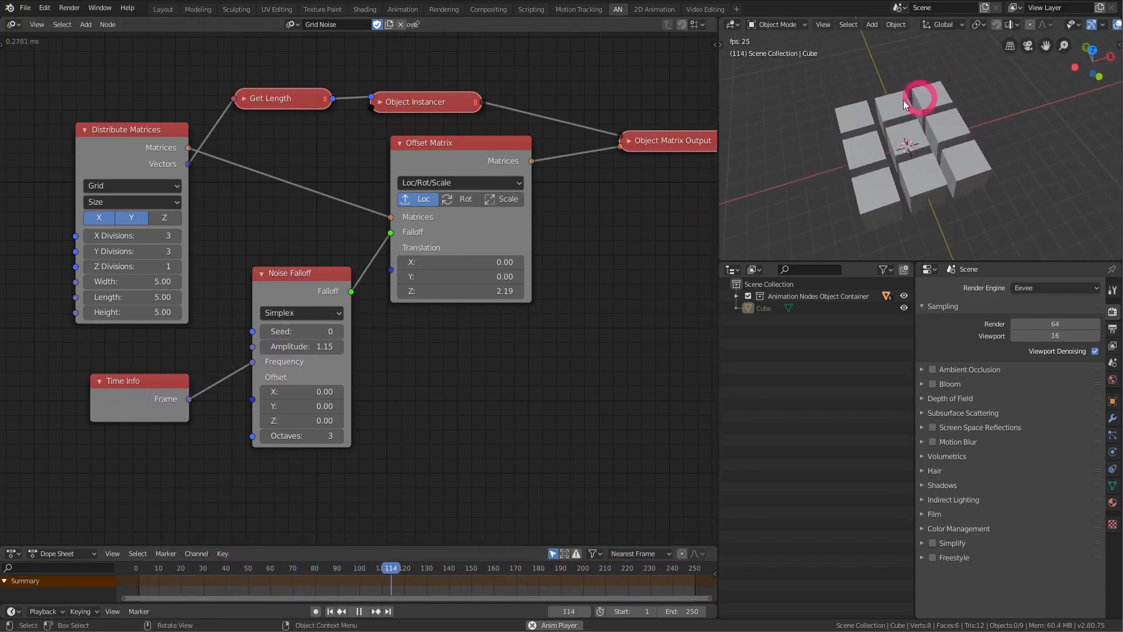
- Move the Time Info node away from Noise Falloff and insert a Math node set to Multiply into the link between them
drag(149, 391, 65, 368)
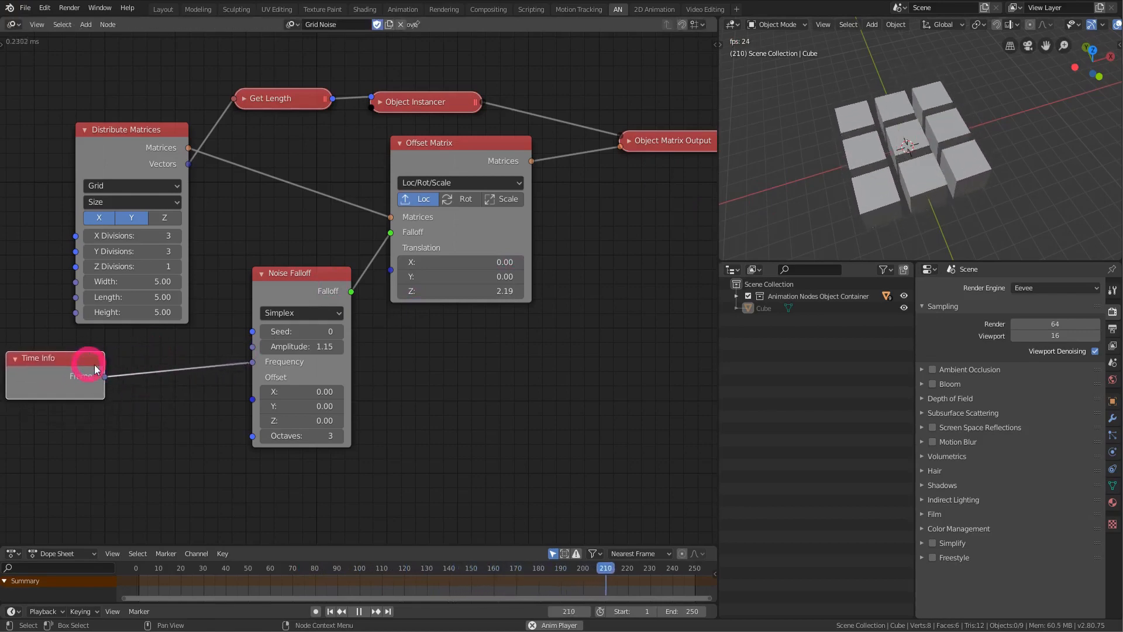
mouse_move(76, 365)
mouse_down()
mouse_move(95, 356)
mouse_move(85, 360)
mouse_up()
key(shift+a)
mouse_move(196, 342)
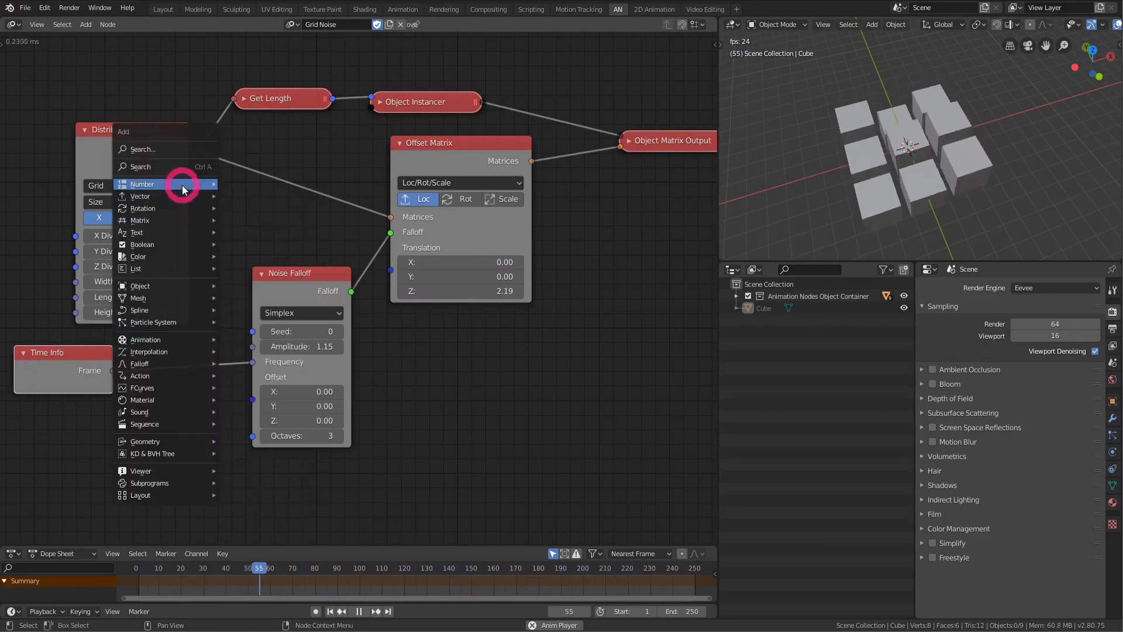
mouse_move(181, 185)
click(257, 339)
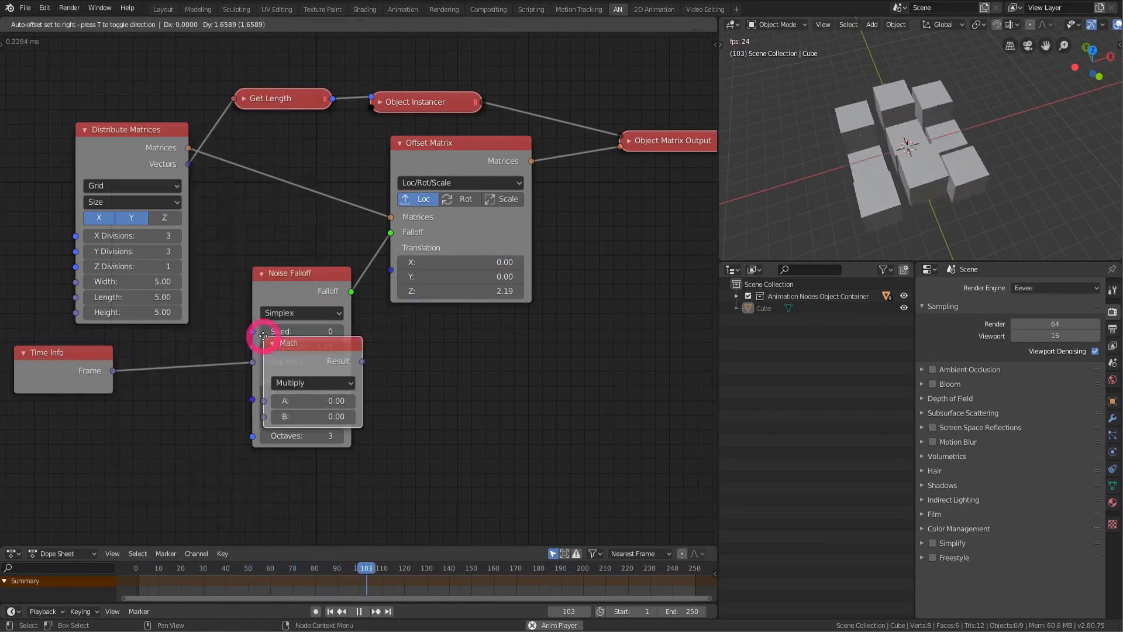
click(155, 349)
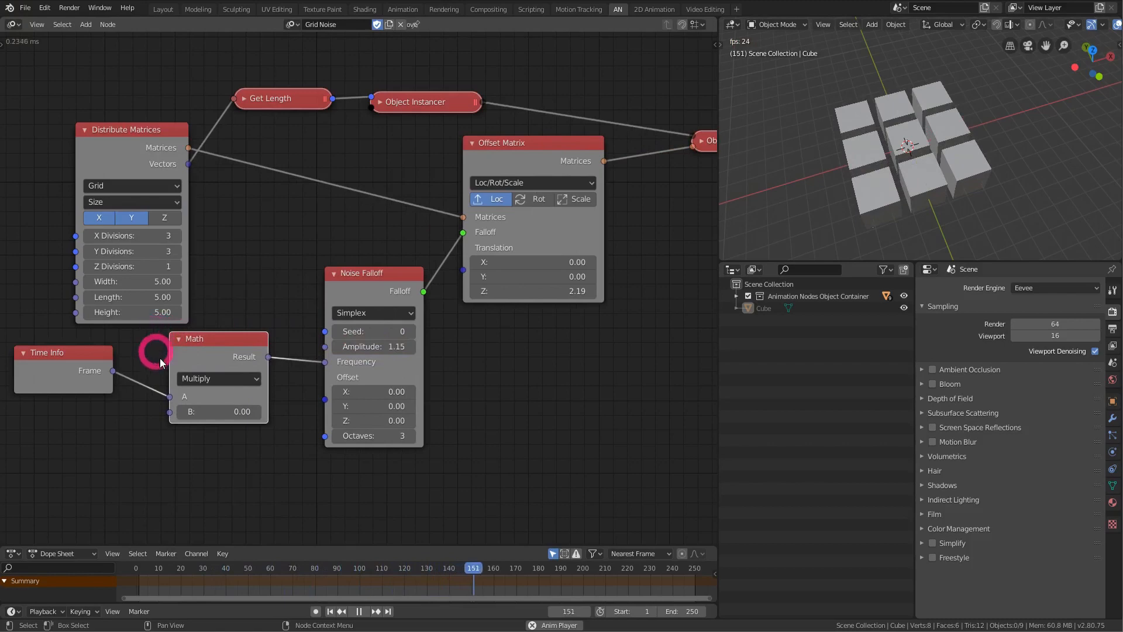
- Try slowing the noise by setting the Multiply Math node's B value to 0.01
drag(237, 413, 301, 431)
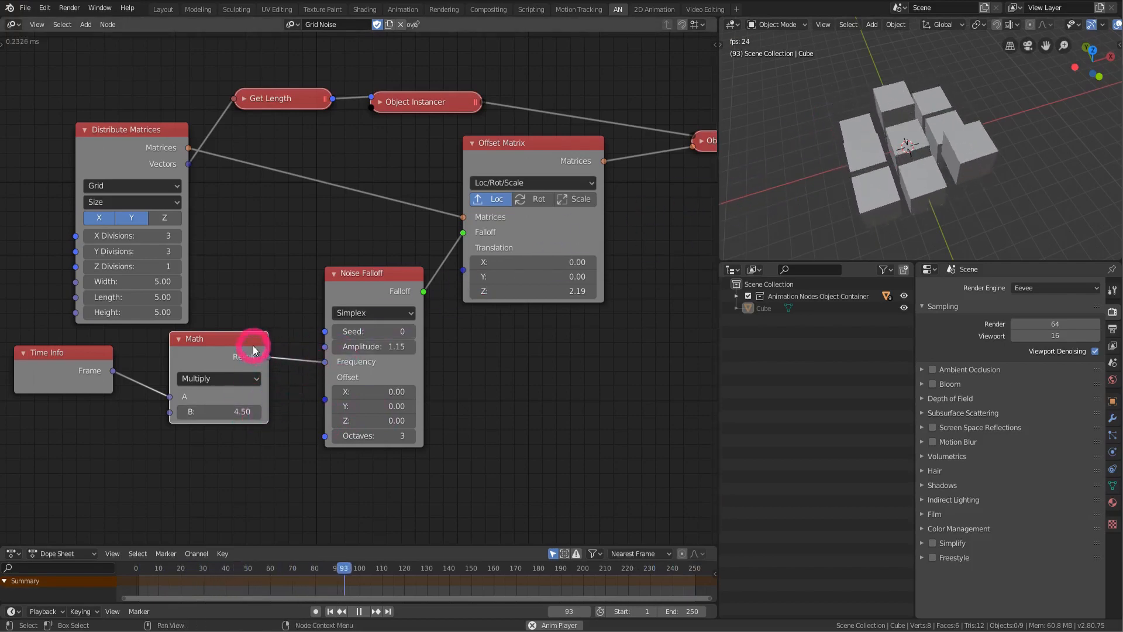
drag(258, 355, 240, 361)
click(226, 419)
text(0.01)
key(Return)
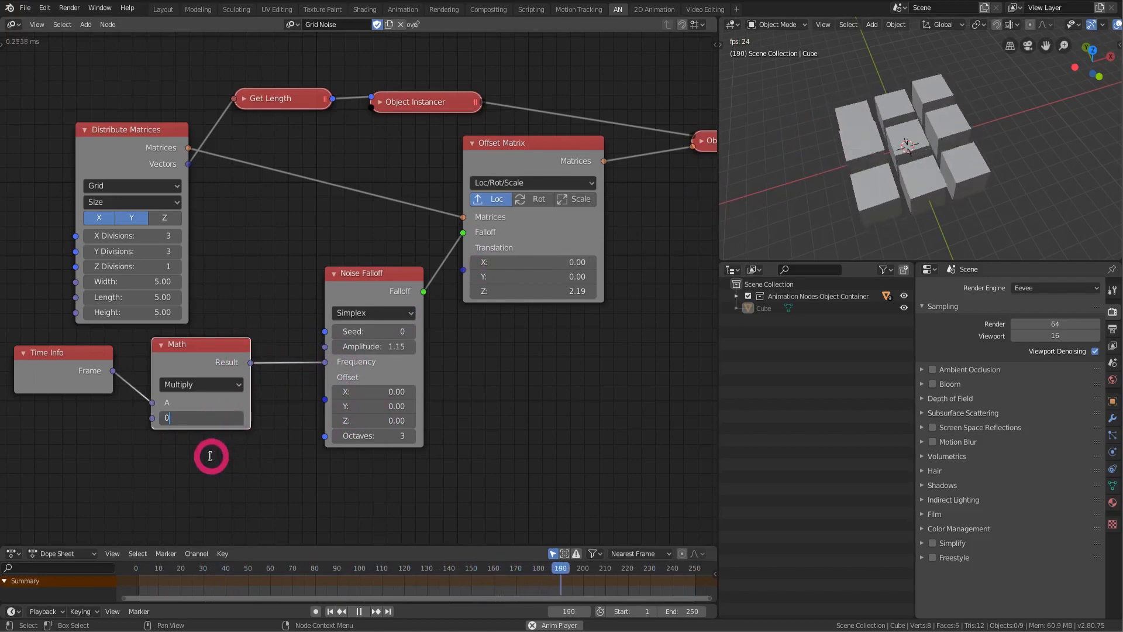
middle_drag(789, 194, 853, 124)
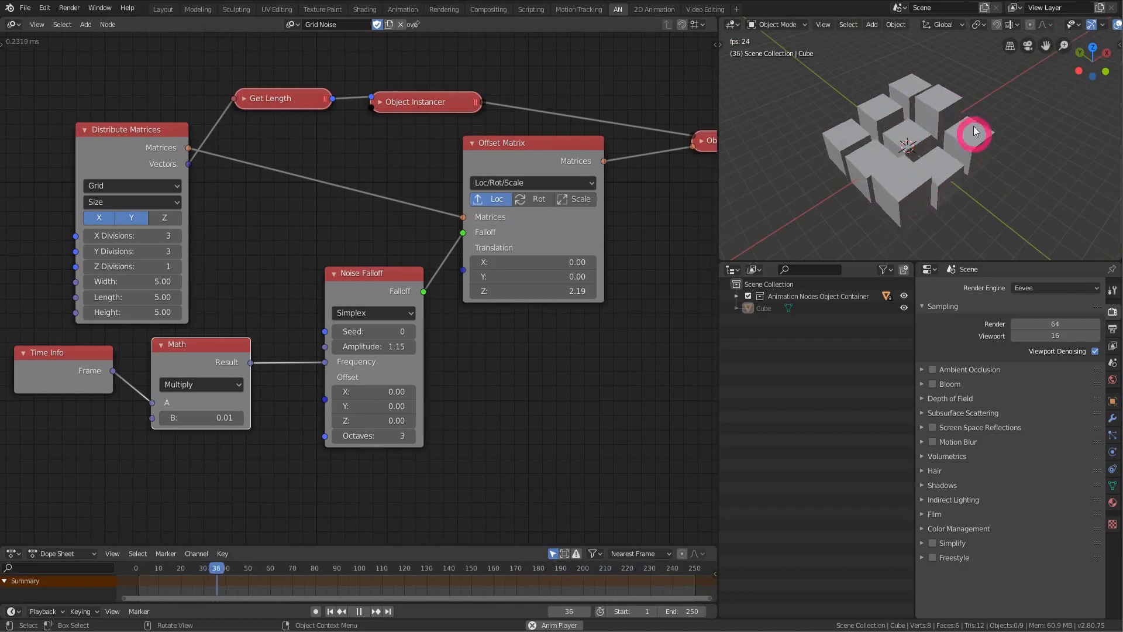
- Switch the Math node's operation to Divide with a B value of 100, and nudge the Time Info node away from it
drag(213, 384, 205, 447)
click(217, 417)
text(0.01100)
key(Return)
mouse_move(82, 358)
mouse_down()
mouse_move(97, 368)
mouse_move(80, 362)
mouse_up()
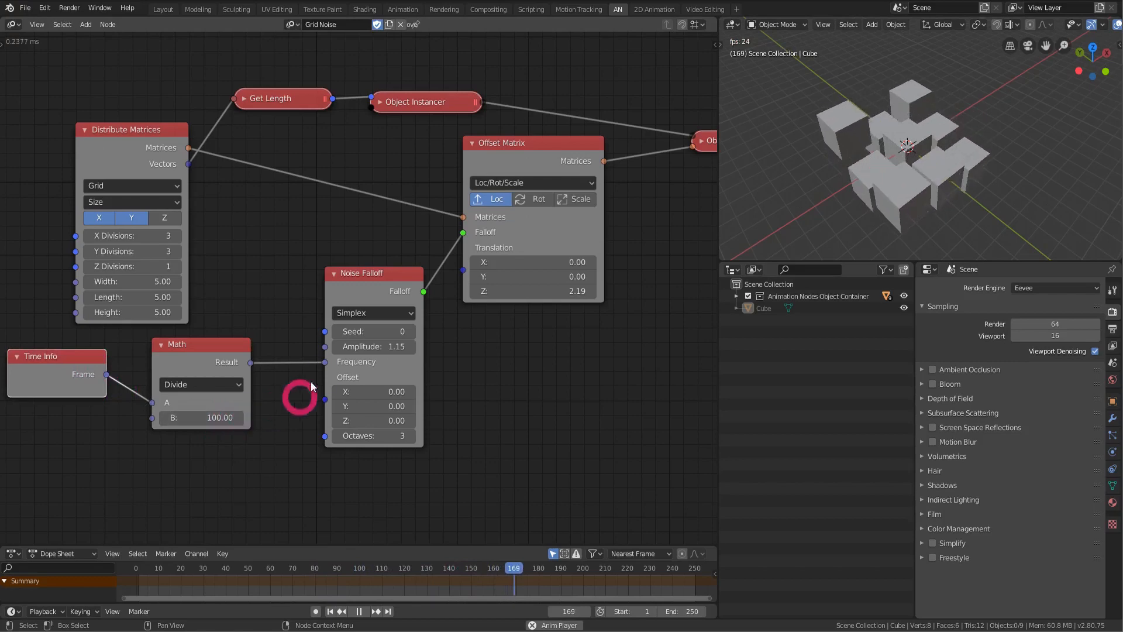
middle_drag(890, 145, 864, 170)
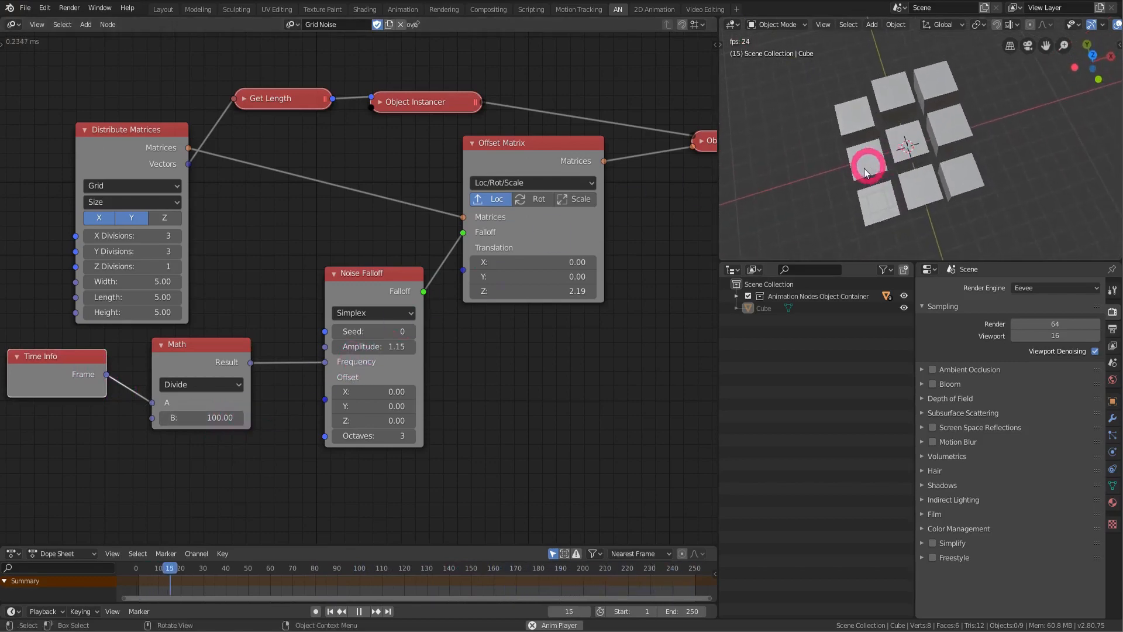
- Try the Perlin, Value and Cubic noise types on the Noise Falloff node while the animation plays
click(385, 313)
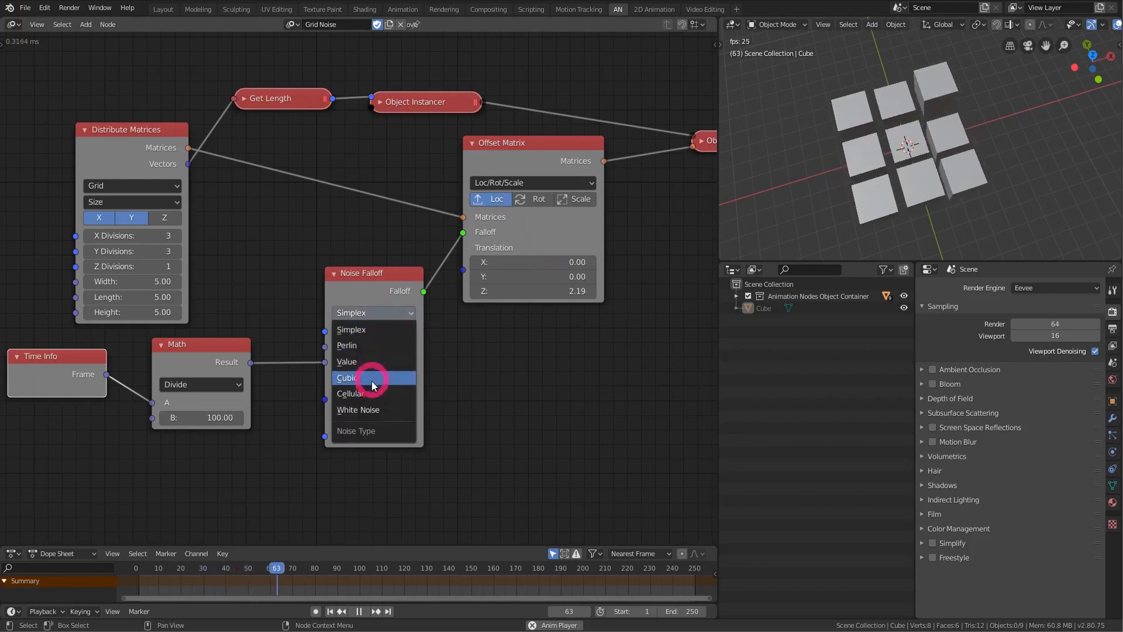
click(374, 346)
click(381, 314)
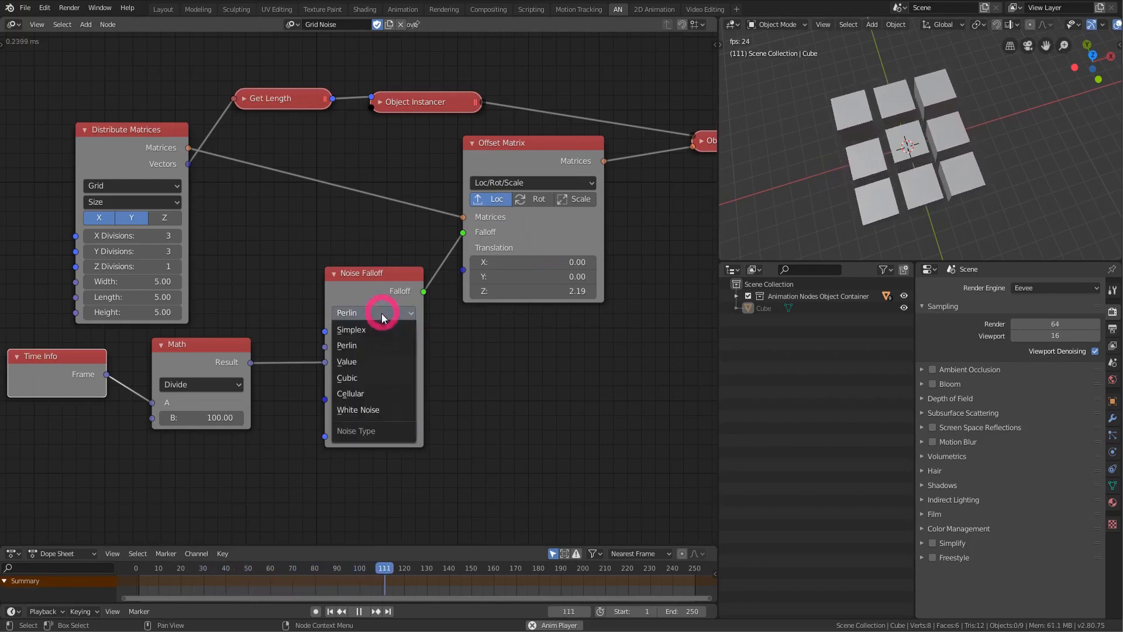
click(370, 362)
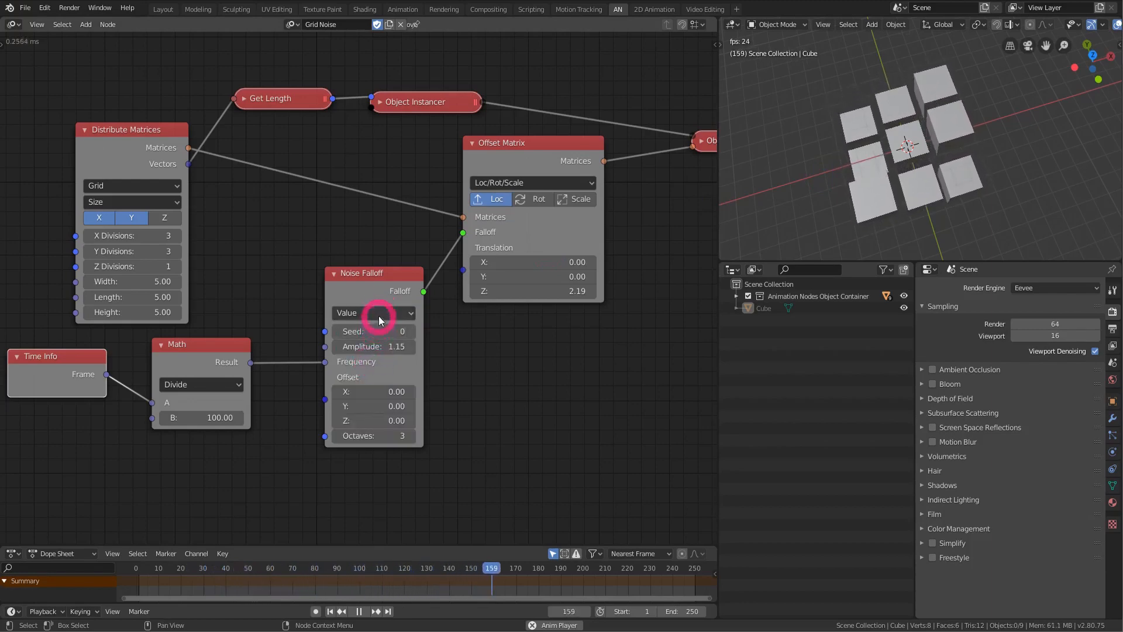
click(384, 316)
click(374, 378)
middle_drag(881, 194, 917, 115)
- Try the White Noise and Cellular noise types on the Noise Falloff node and look through the Cellular return types
click(372, 317)
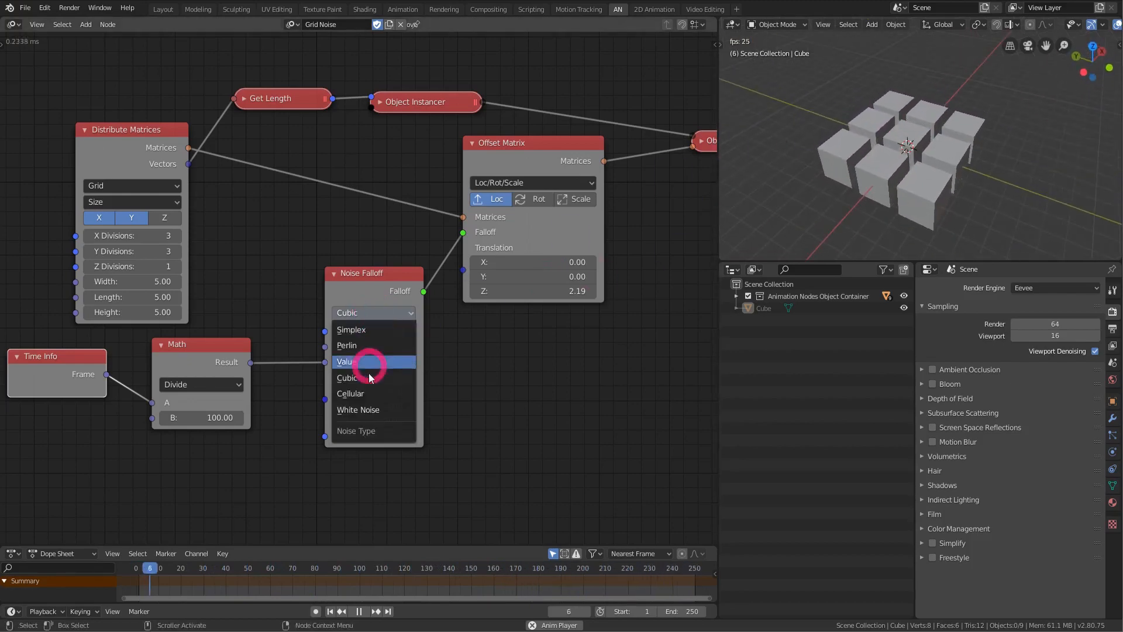
click(385, 410)
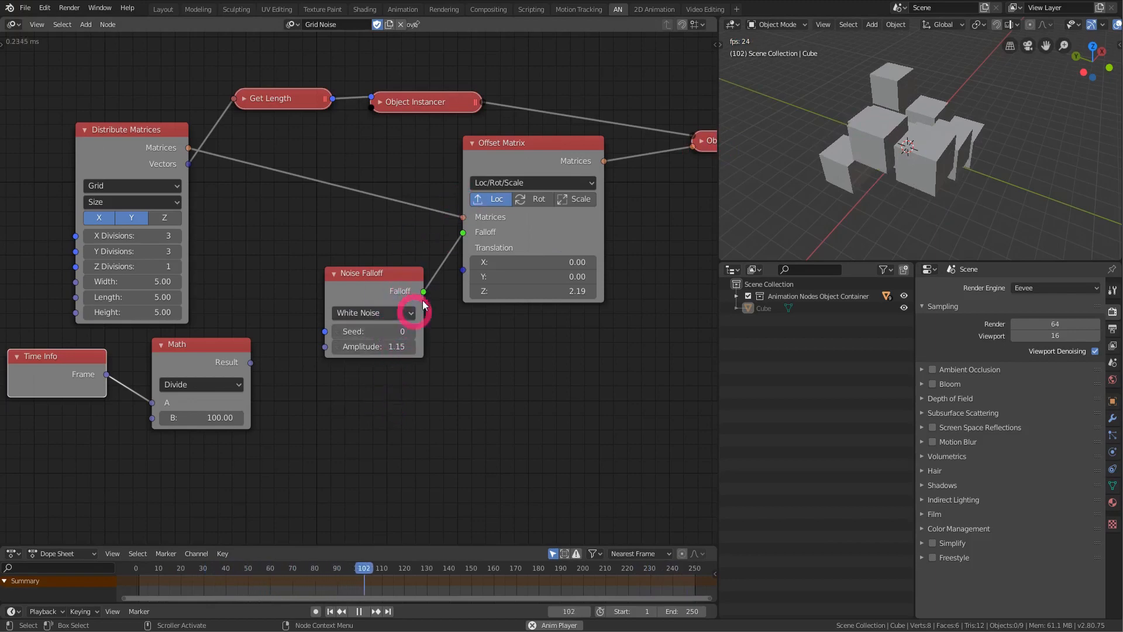
middle_drag(805, 152, 834, 176)
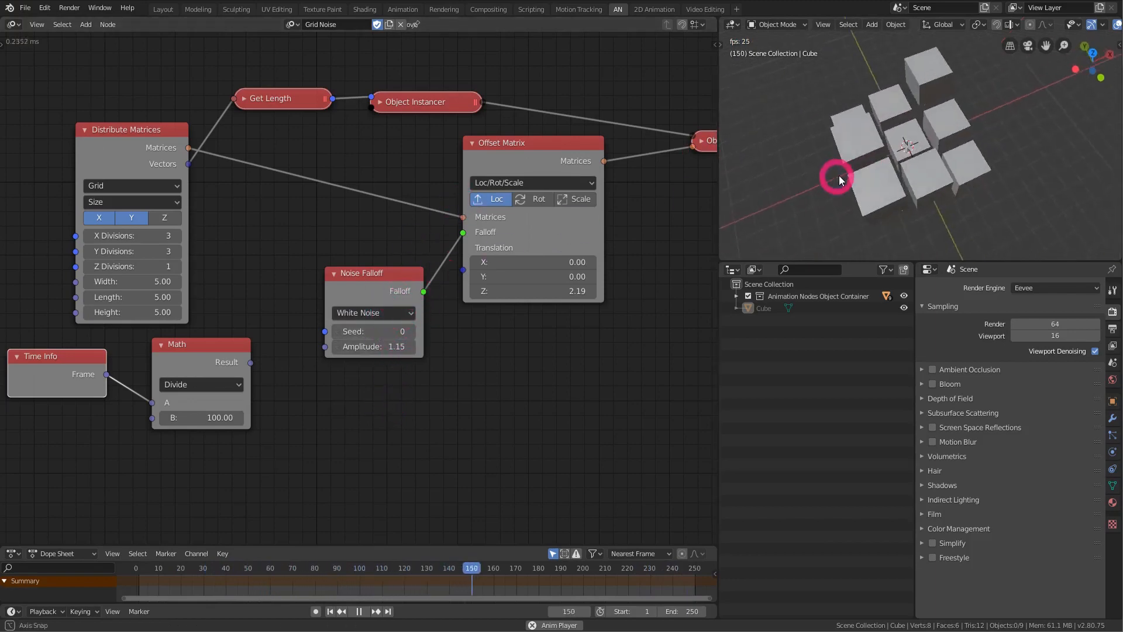
click(381, 396)
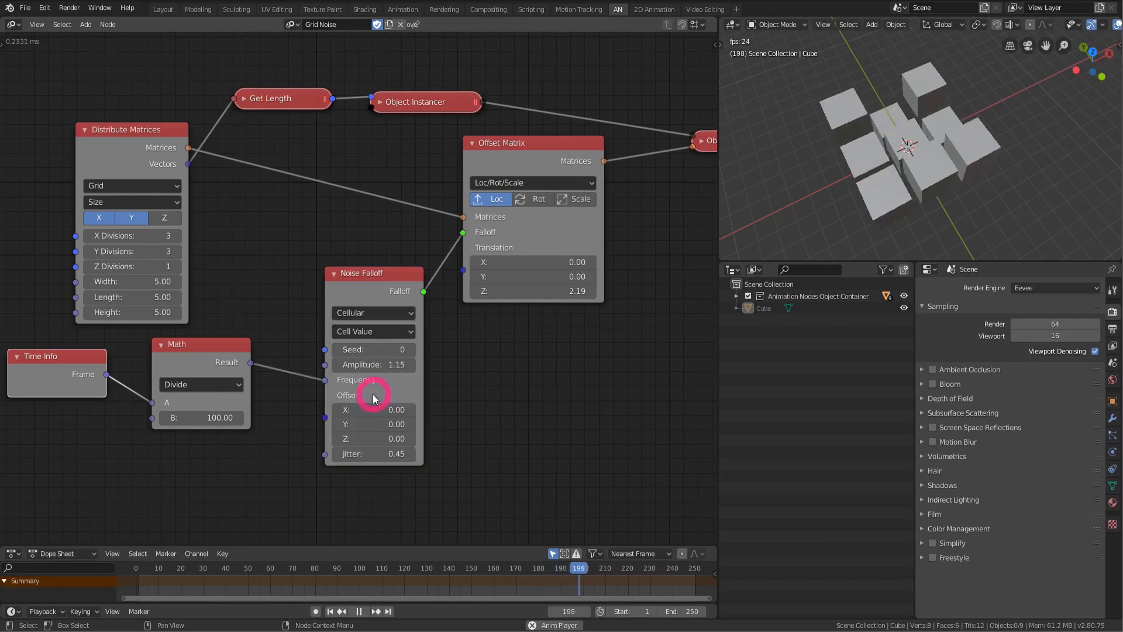
middle_drag(889, 166, 928, 138)
click(377, 332)
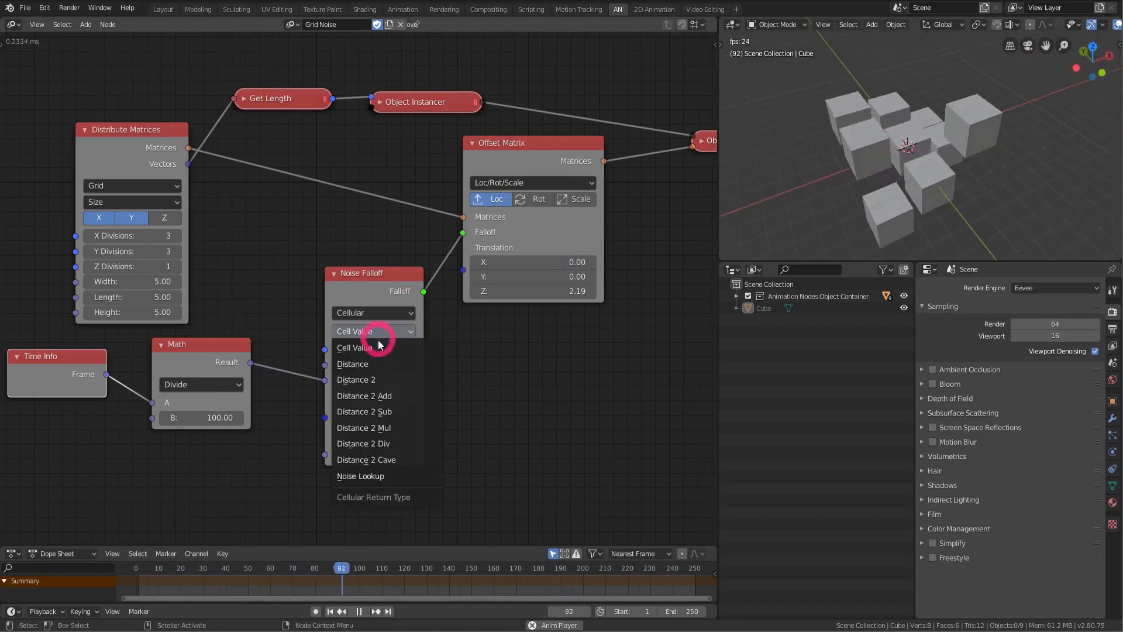
- Switch the Noise Falloff node's noise type to Simplex for comparison, and settle on Perlin
click(380, 316)
click(382, 328)
click(381, 315)
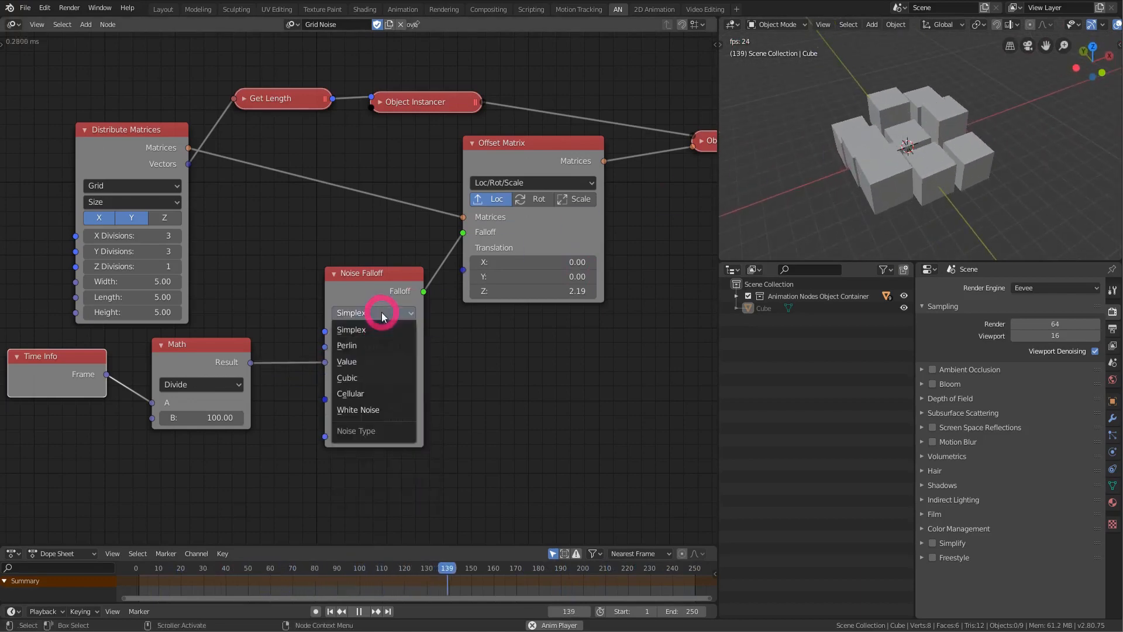
click(375, 342)
middle_drag(901, 153, 829, 170)
- Set the Distribute Matrices grid to 5 X and 5 Y divisions, with Width 27.74 and Length 19.82
mouse_move(248, 231)
middle_down()
mouse_move(238, 235)
mouse_move(247, 239)
middle_up()
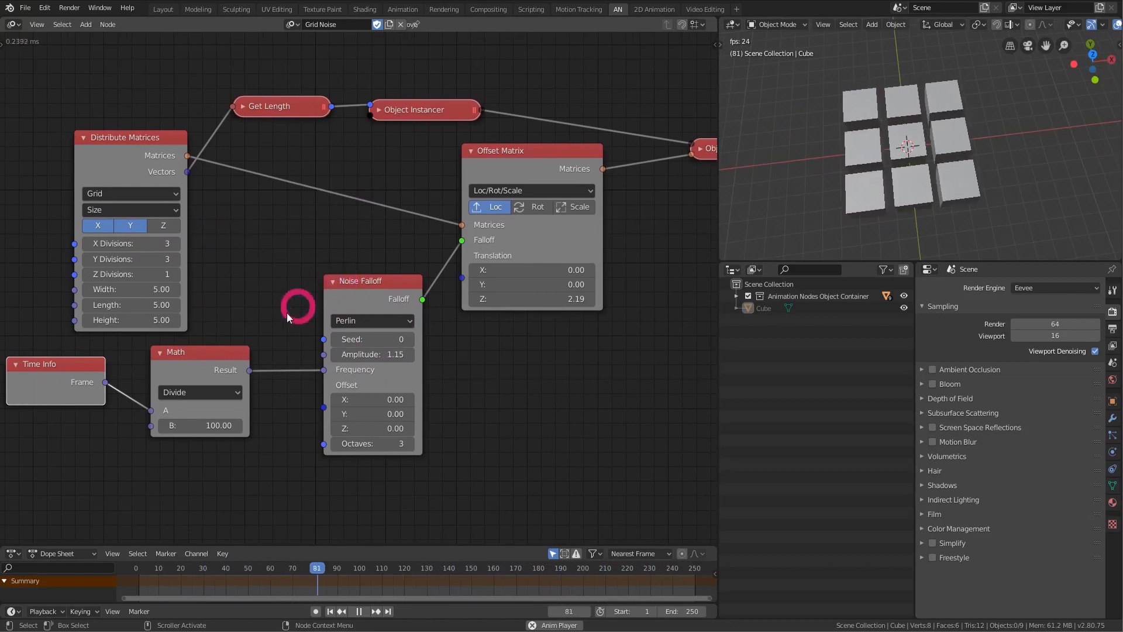
drag(164, 243, 177, 243)
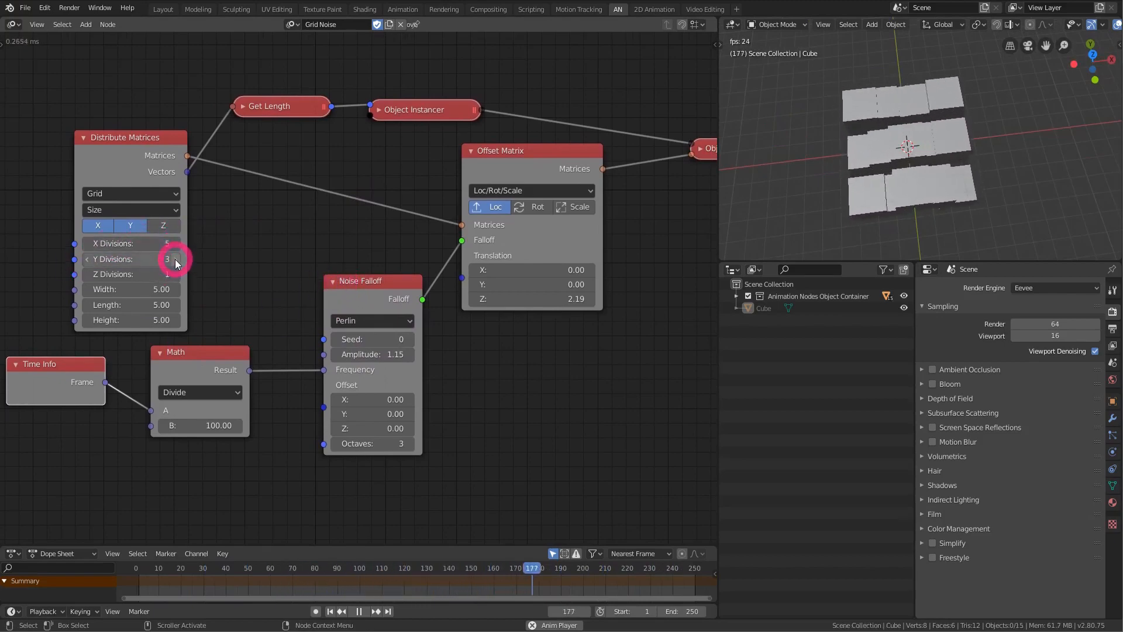
click(175, 258)
drag(158, 289, 444, 268)
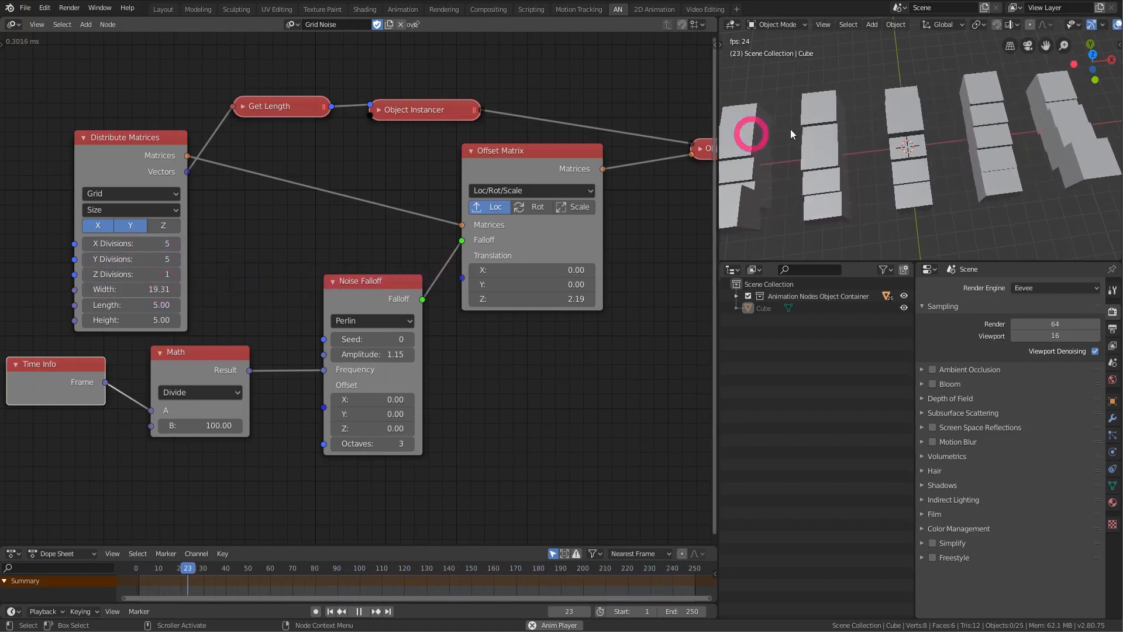
middle_drag(791, 129, 905, 110)
drag(160, 291, 426, 302)
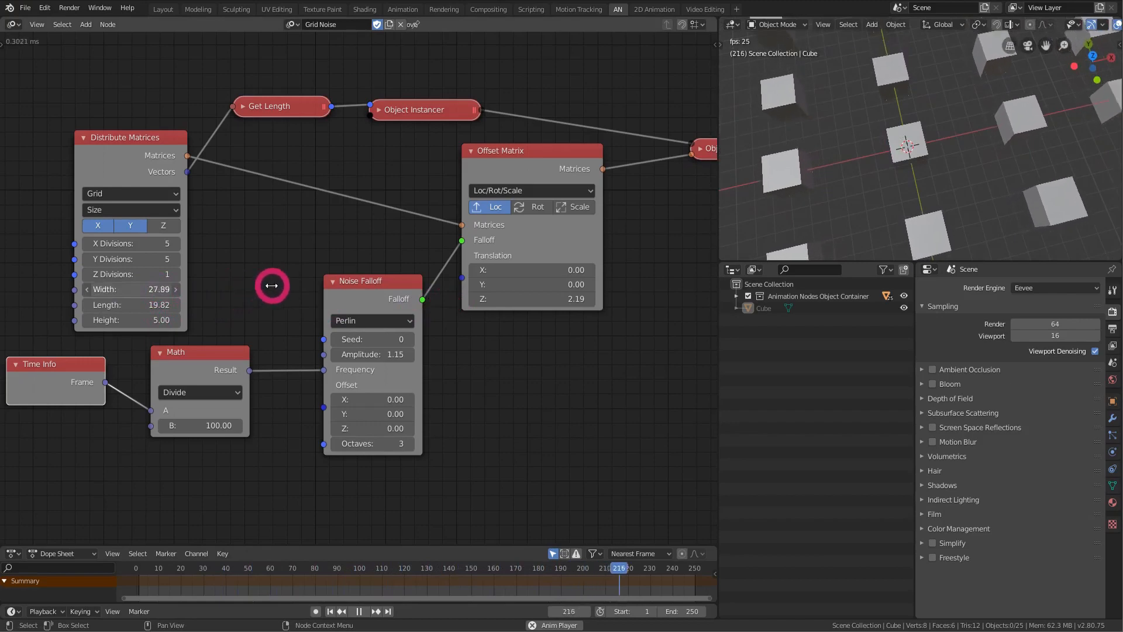
- Raise the Distribute Matrices node's X Divisions to 14
click(178, 242)
click(179, 241)
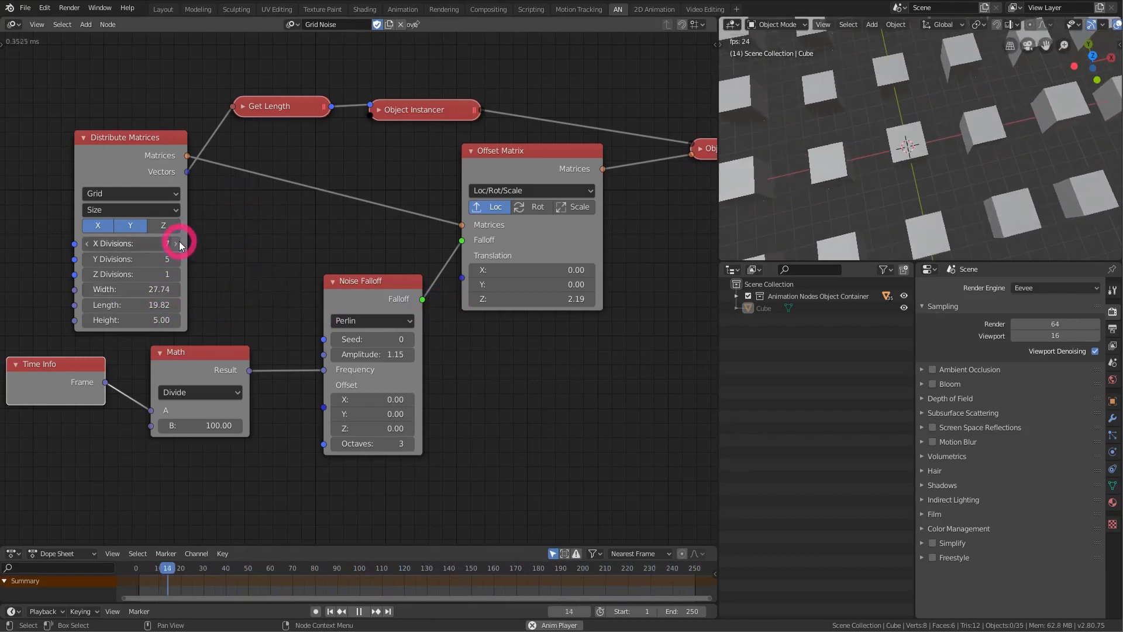
click(179, 241)
click(179, 242)
click(180, 241)
click(184, 240)
click(179, 242)
click(178, 243)
click(179, 242)
click(180, 242)
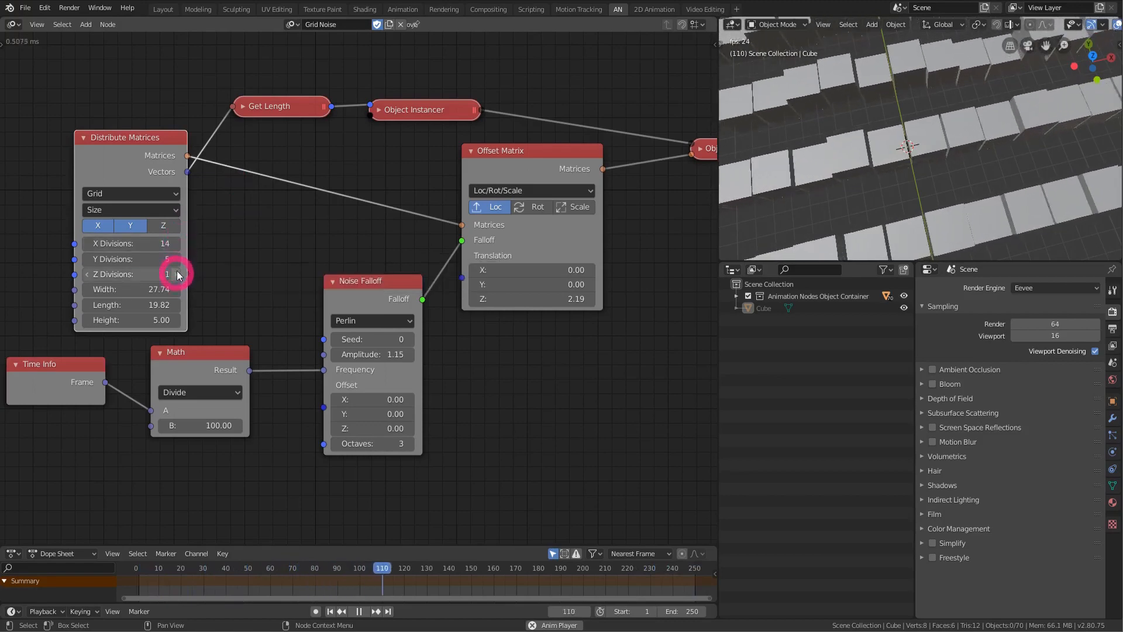
- Set the Distribute Matrices node's Y Divisions to 11 and inspect the resulting grid of cubes
click(178, 260)
click(178, 259)
click(177, 258)
click(178, 257)
click(180, 256)
click(180, 256)
click(180, 256)
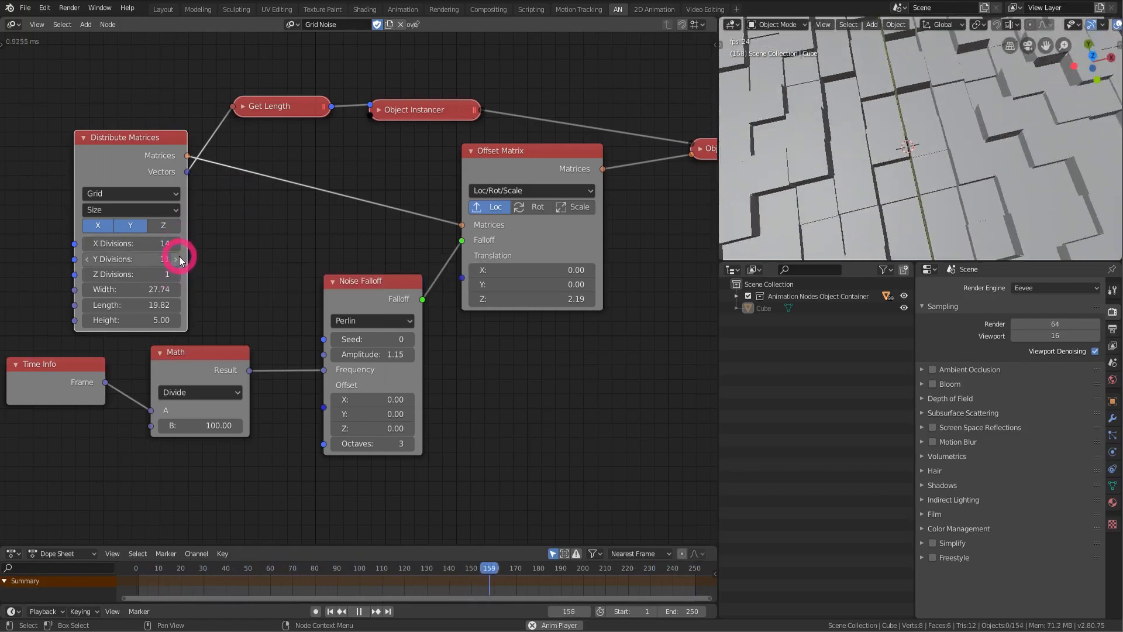
click(88, 258)
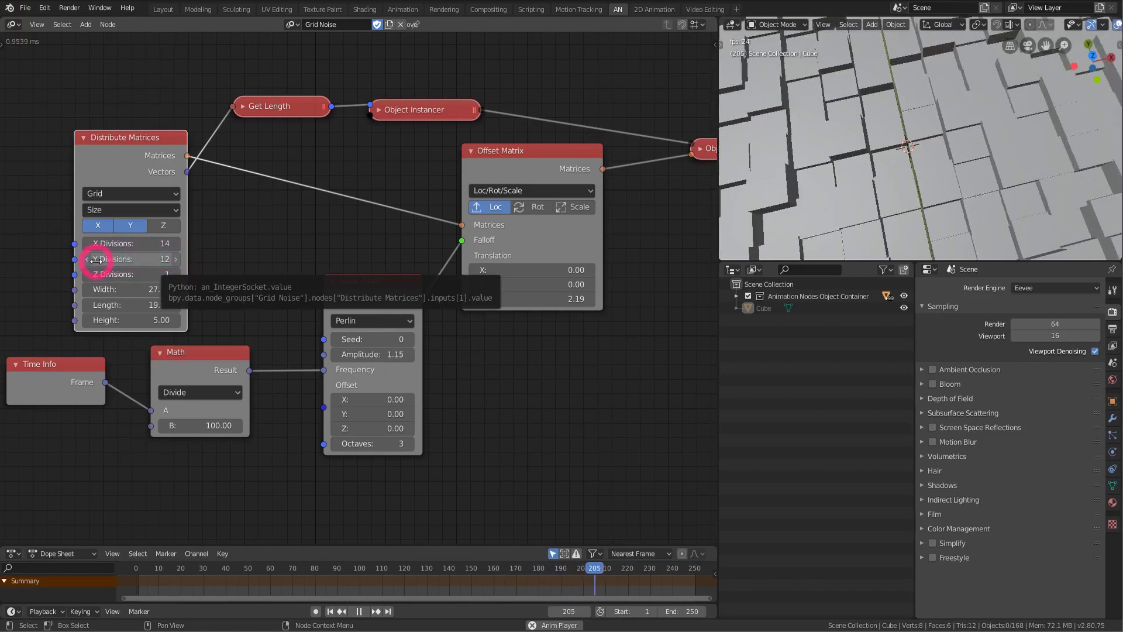
middle_drag(901, 154, 991, 111)
- Move the Noise Falloff node closer to Math and the Offset Matrix node closer to Object Matrix Output, widening the gap between them
drag(367, 283, 322, 284)
middle_drag(951, 143, 752, 198)
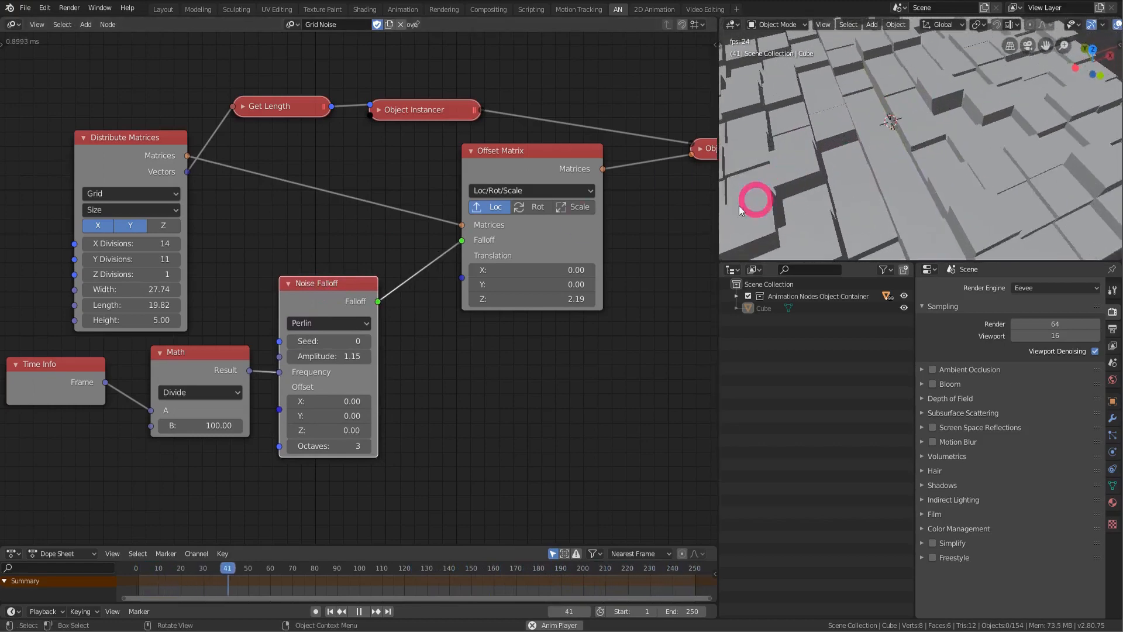
middle_drag(616, 283, 572, 325)
middle_drag(925, 146, 958, 143)
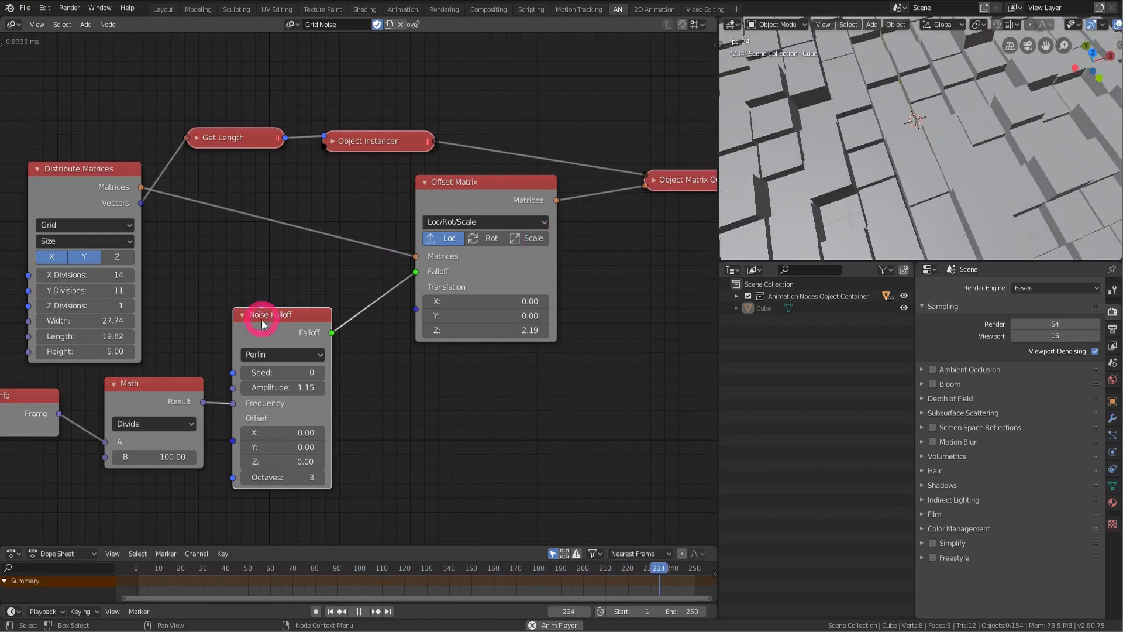
drag(287, 318, 274, 318)
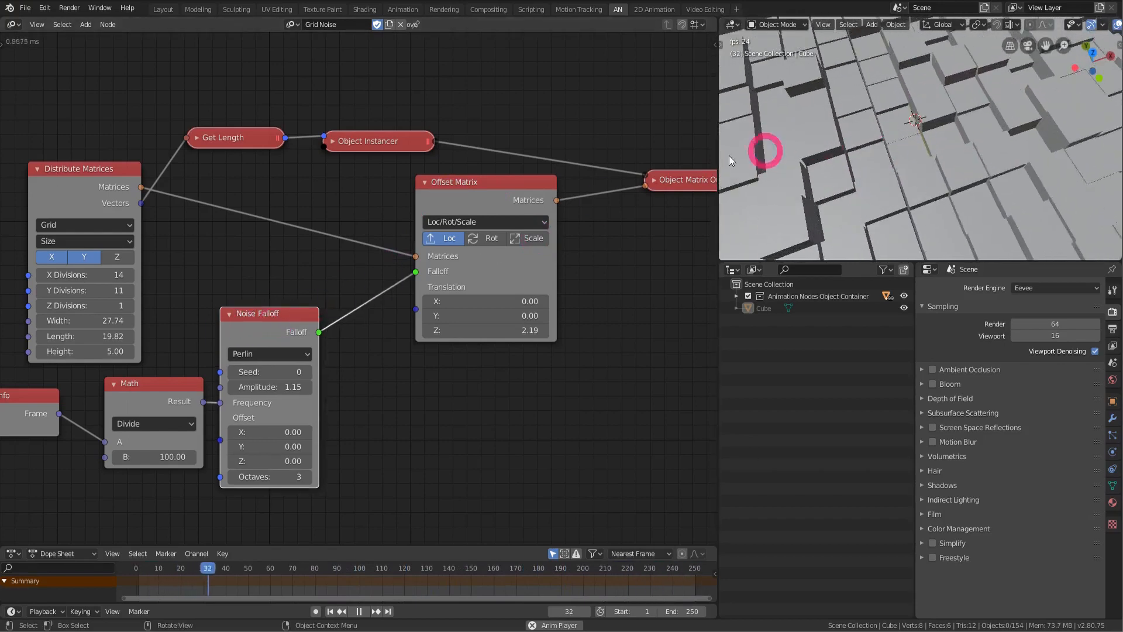
drag(511, 189, 584, 192)
- Insert a Mix Falloffs node into the link between Noise Falloff and Offset Matrix
key(shift+a)
key(Escape)
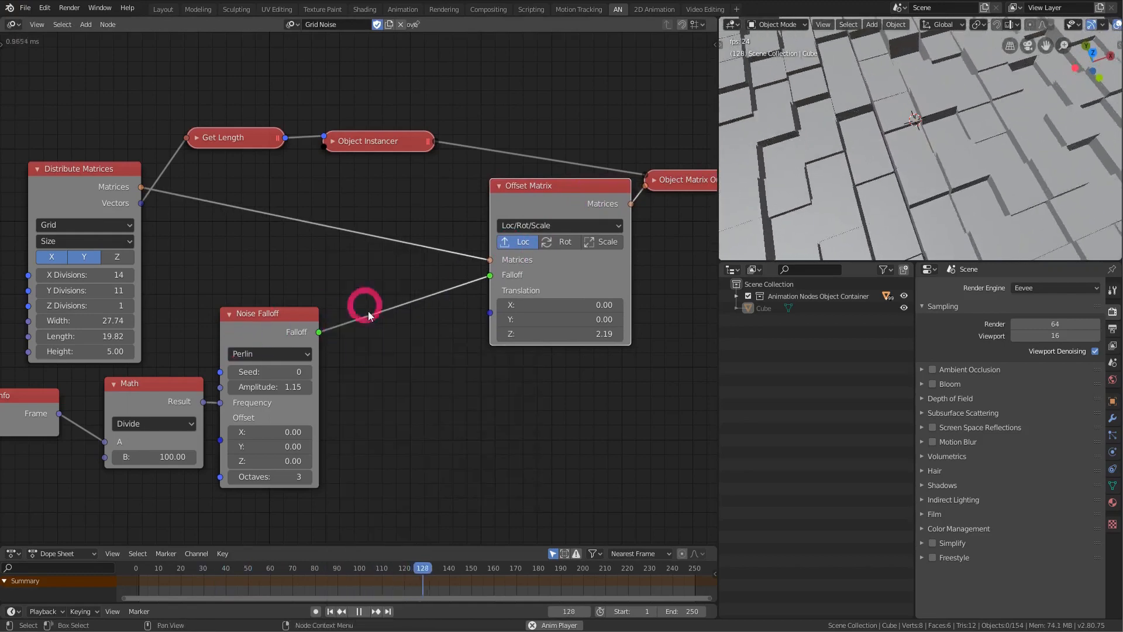
key(shift+a)
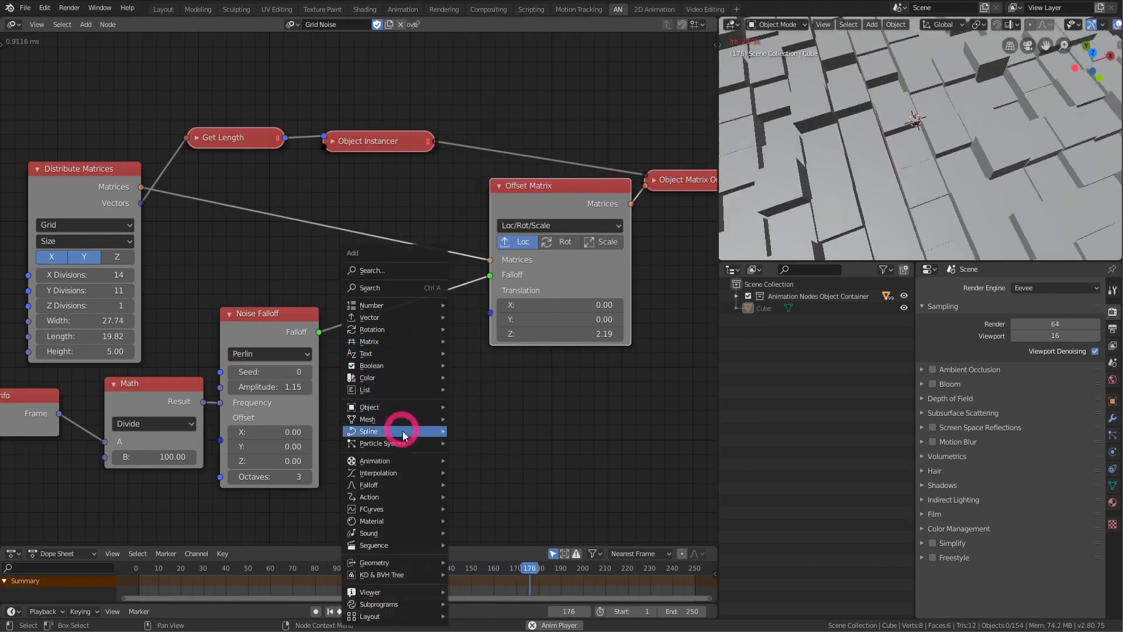
mouse_move(404, 484)
click(492, 466)
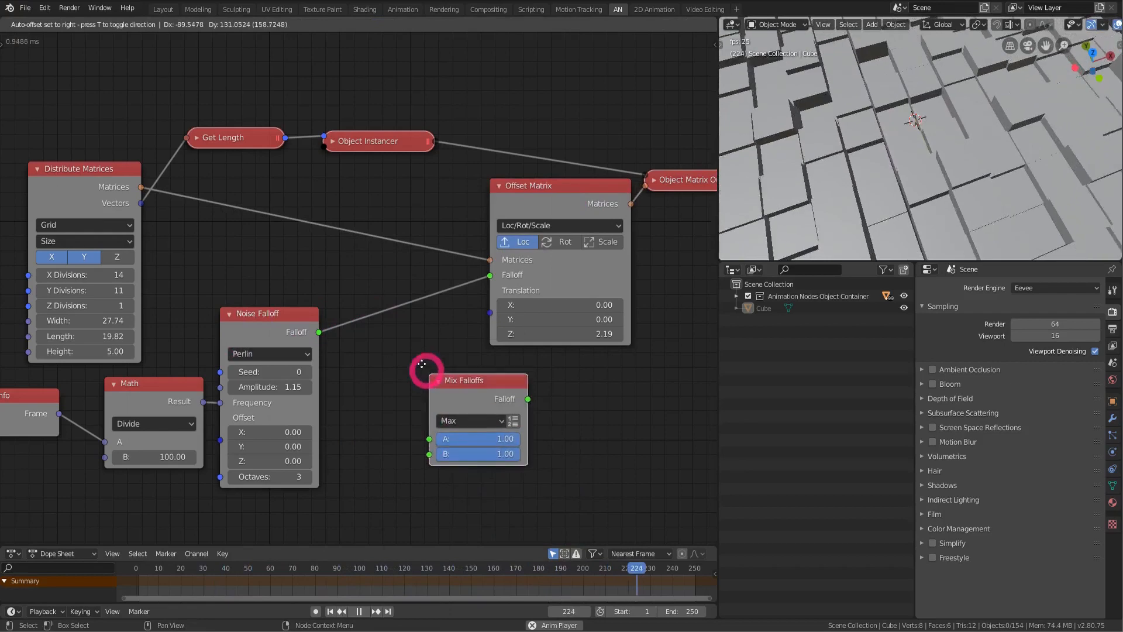
click(386, 287)
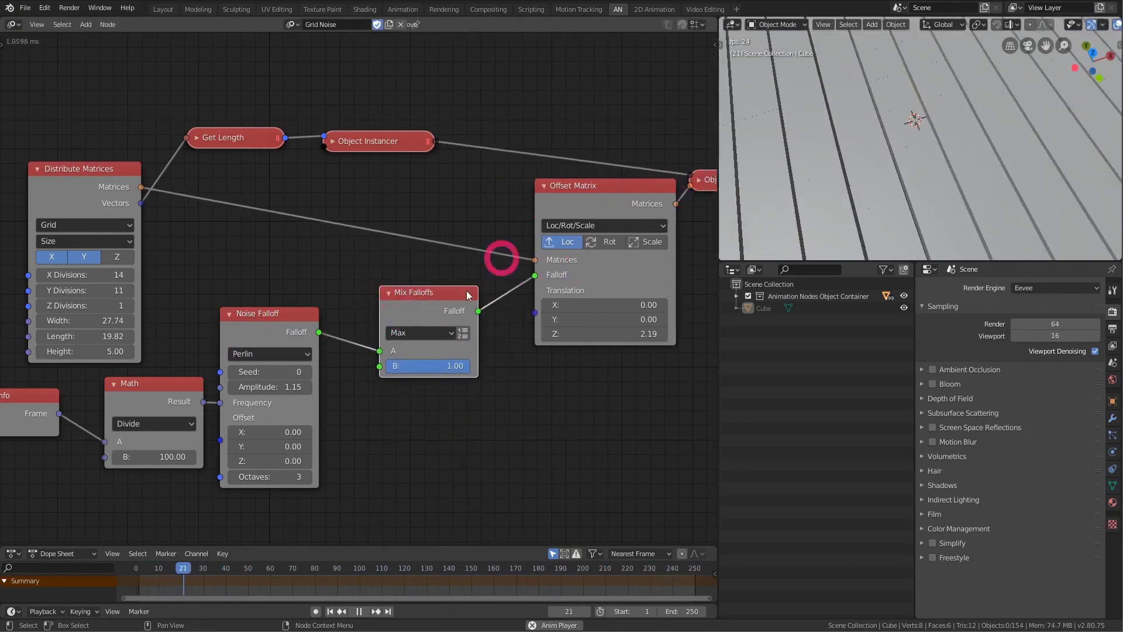
key(KP_Decimal)
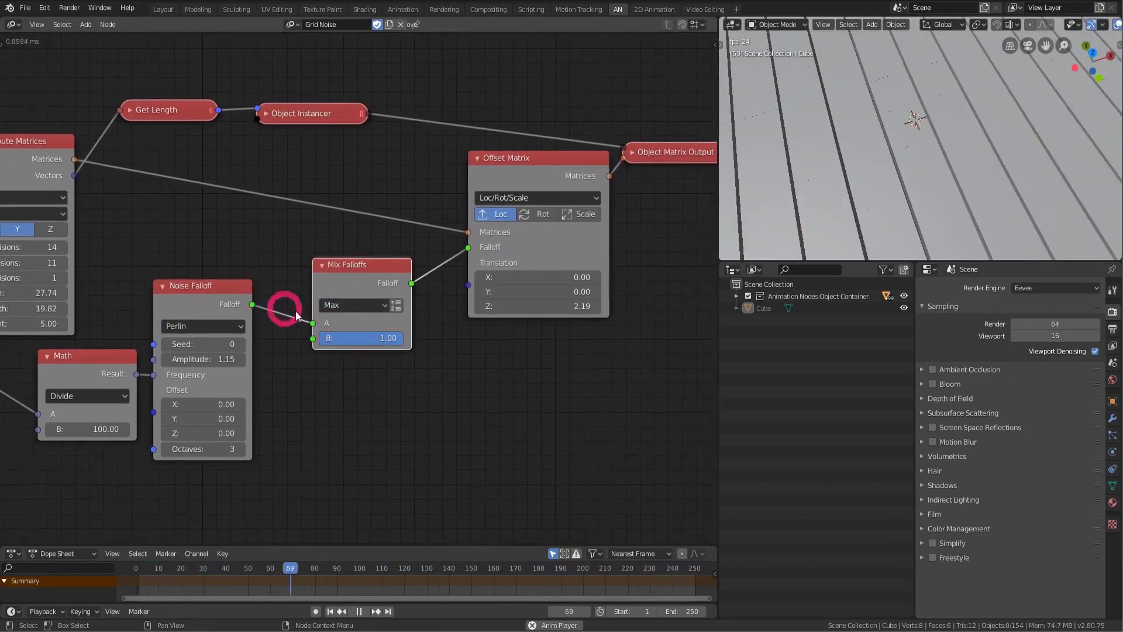
- Make room between the falloff nodes, add an Object Controller Falloff node and connect its output to input B of Mix Falloffs
drag(197, 287, 205, 287)
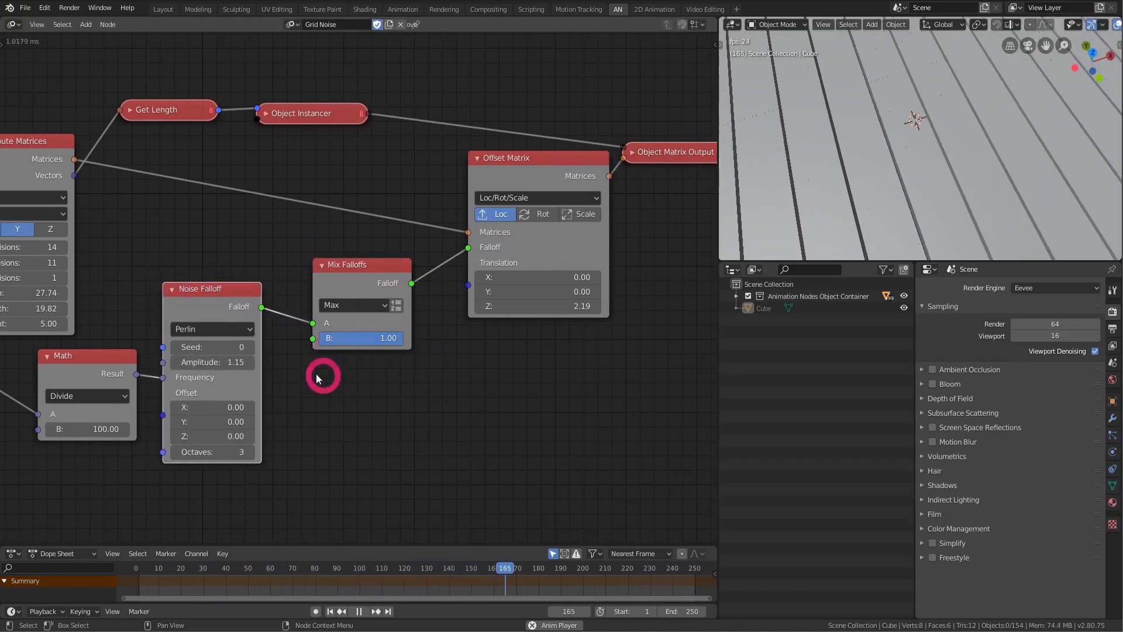
drag(373, 266, 409, 260)
key(shift+a)
mouse_move(327, 351)
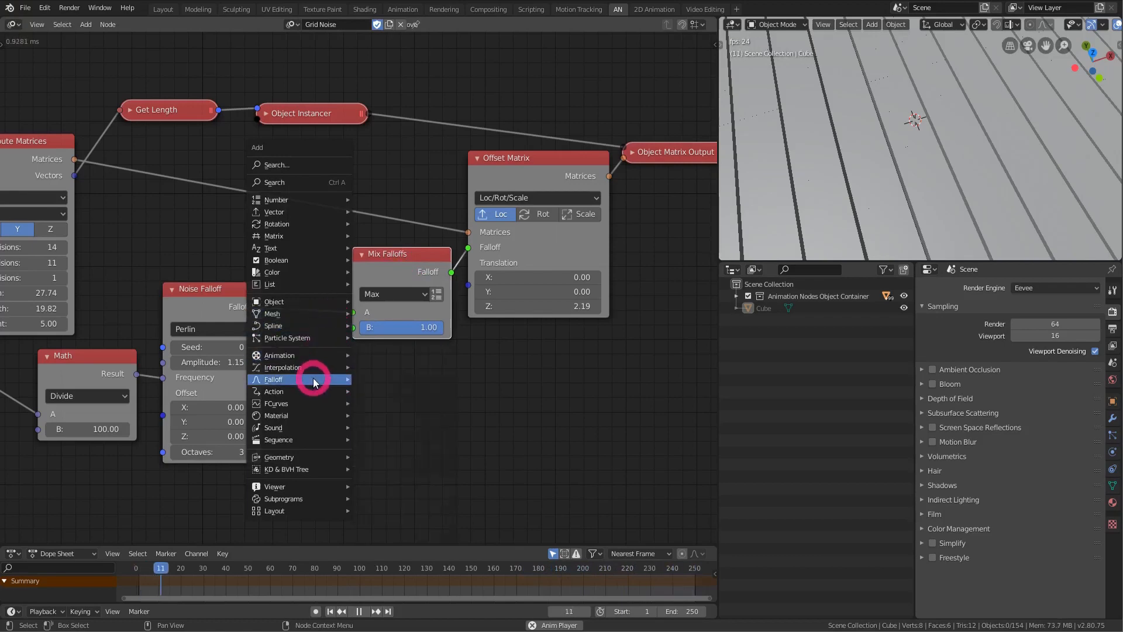
click(410, 451)
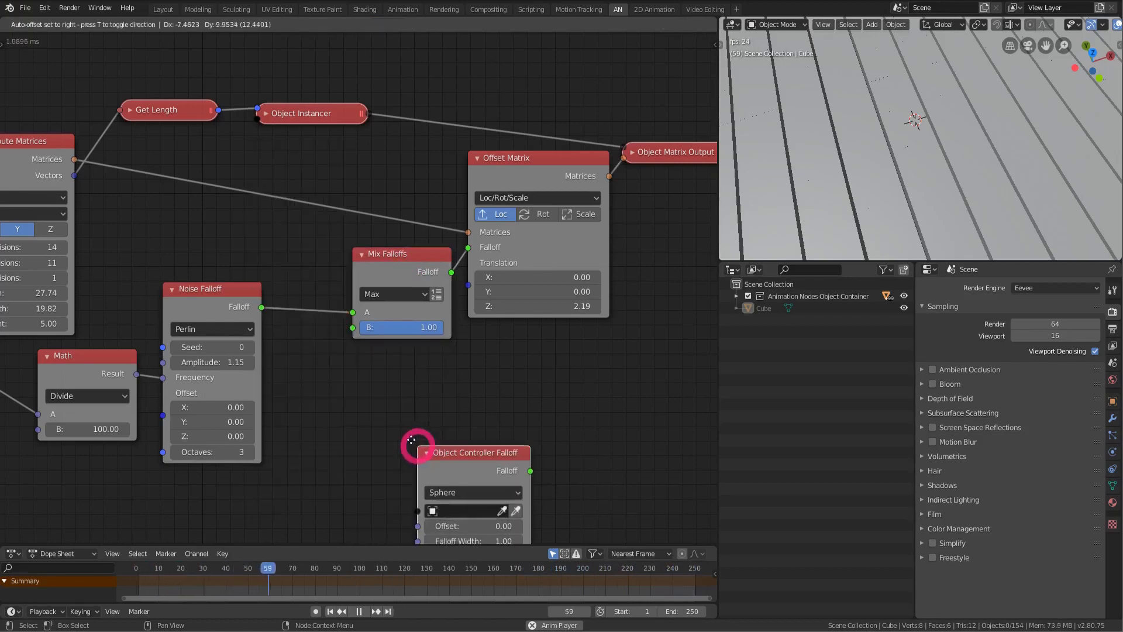
click(288, 394)
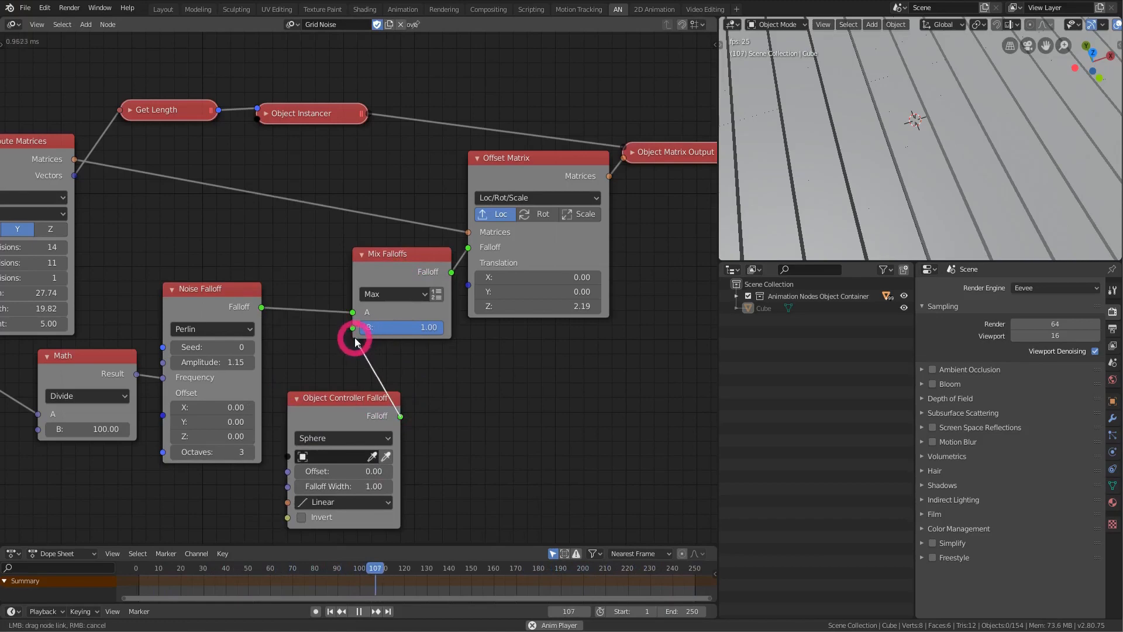
drag(353, 332, 352, 328)
- Add a Sphere empty scaled up to about 3.6 and assign it as the Object Controller Falloff's object
key(shift+a)
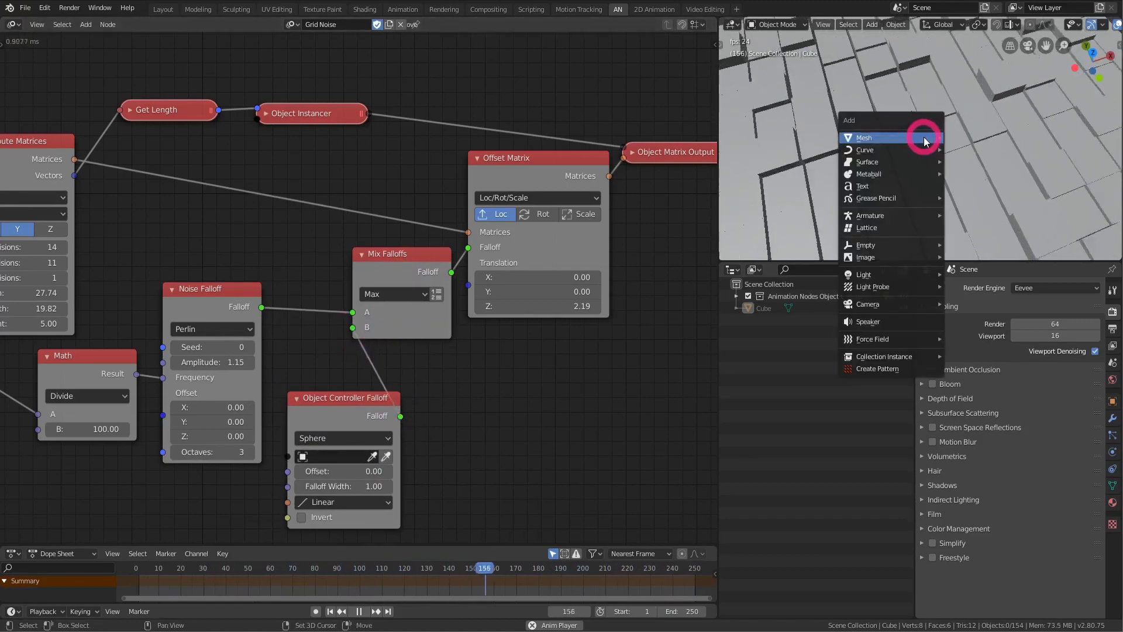
mouse_move(921, 245)
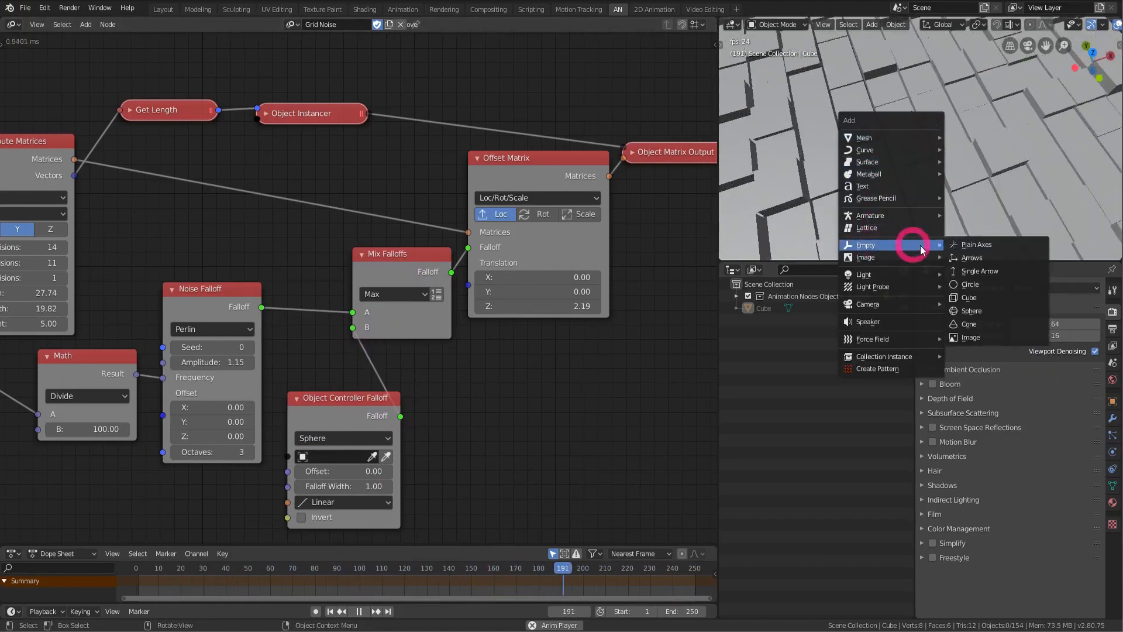
click(976, 311)
key(s)
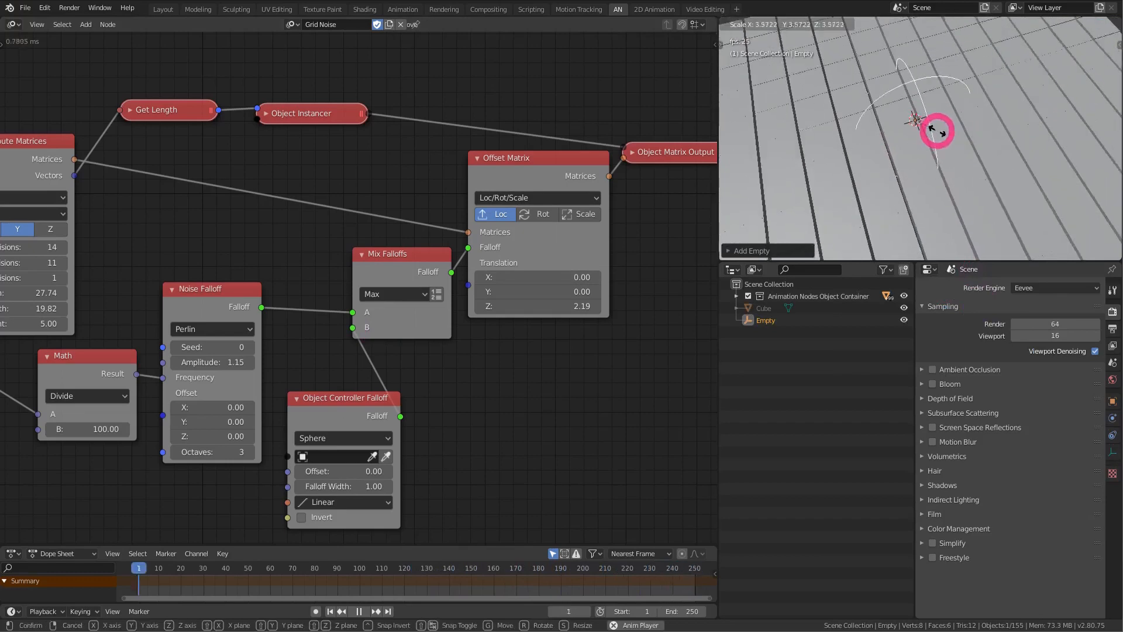
click(935, 130)
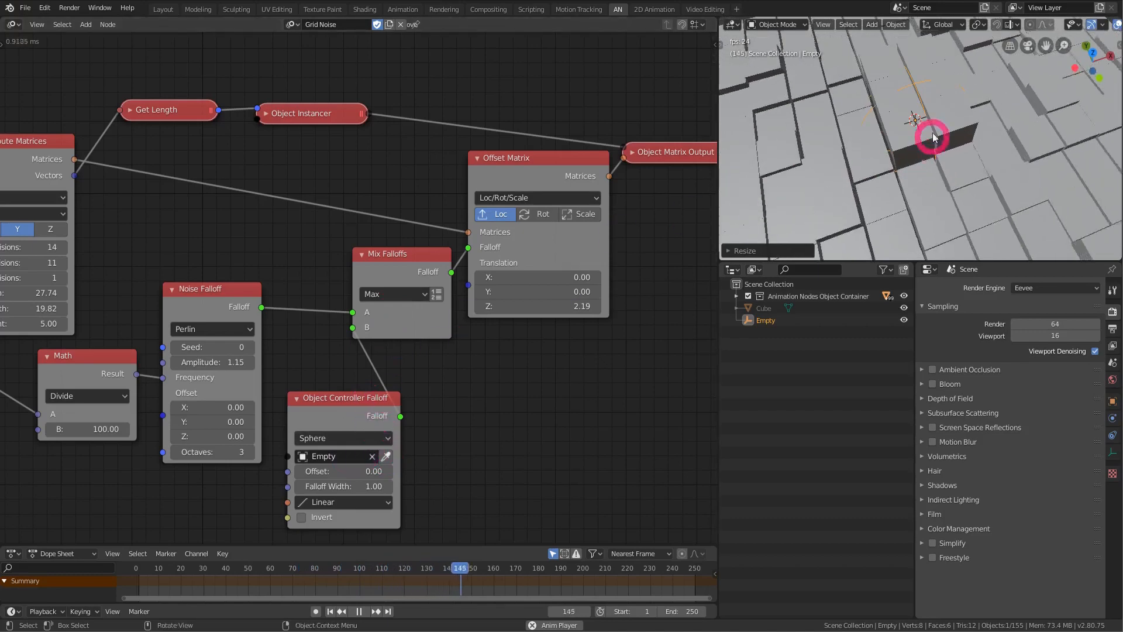
- Raise the Noise Falloff node slightly and move the sphere empty around over the cube grid to test its influence
drag(197, 296, 206, 249)
click(916, 129)
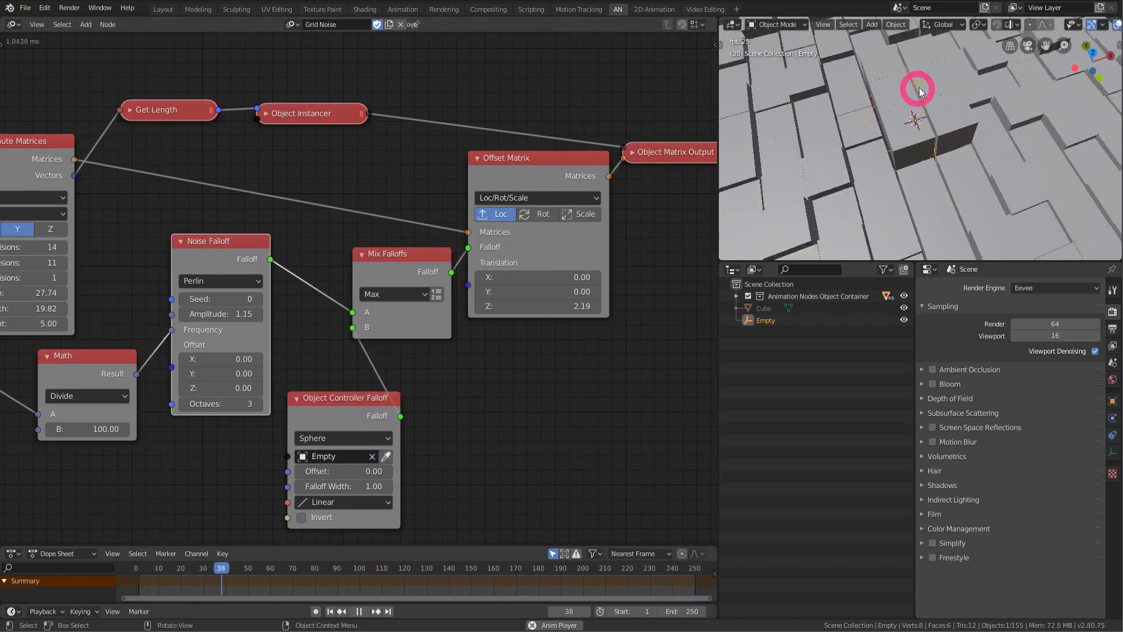
key(g)
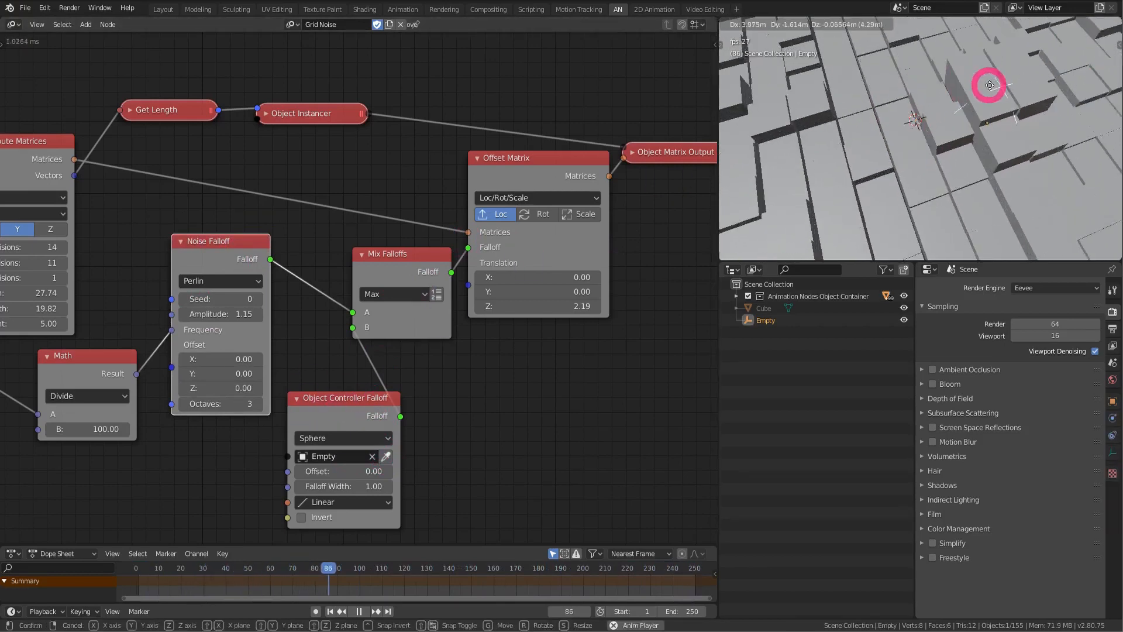
click(916, 96)
- Set the Mix Falloffs node's mix type to Multiply and enlarge the sphere empty
key(s)
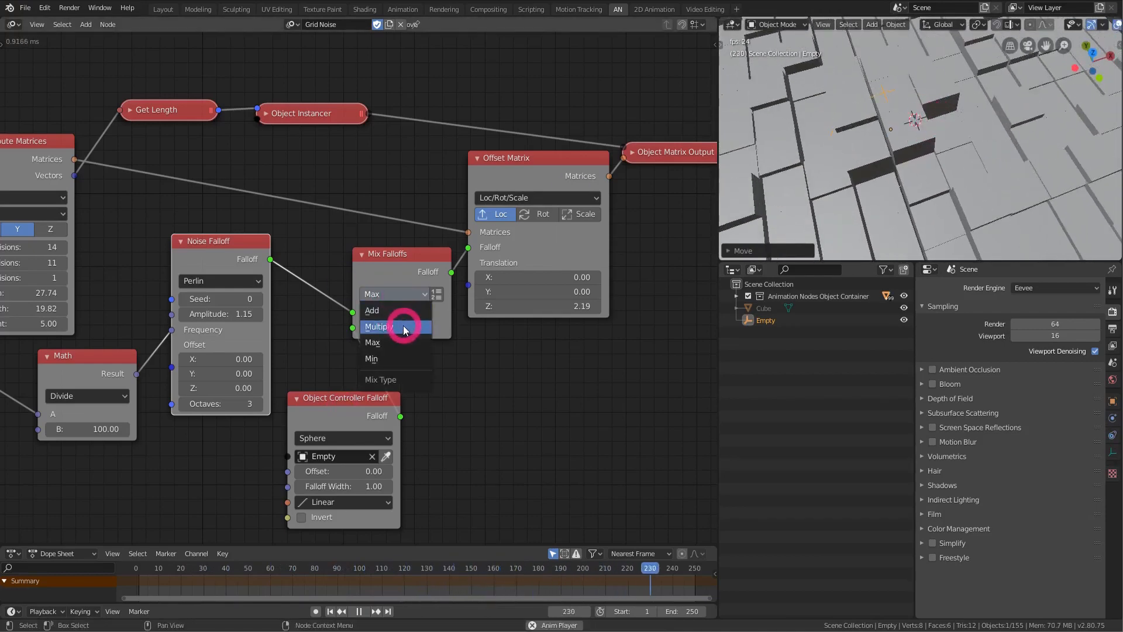
click(403, 327)
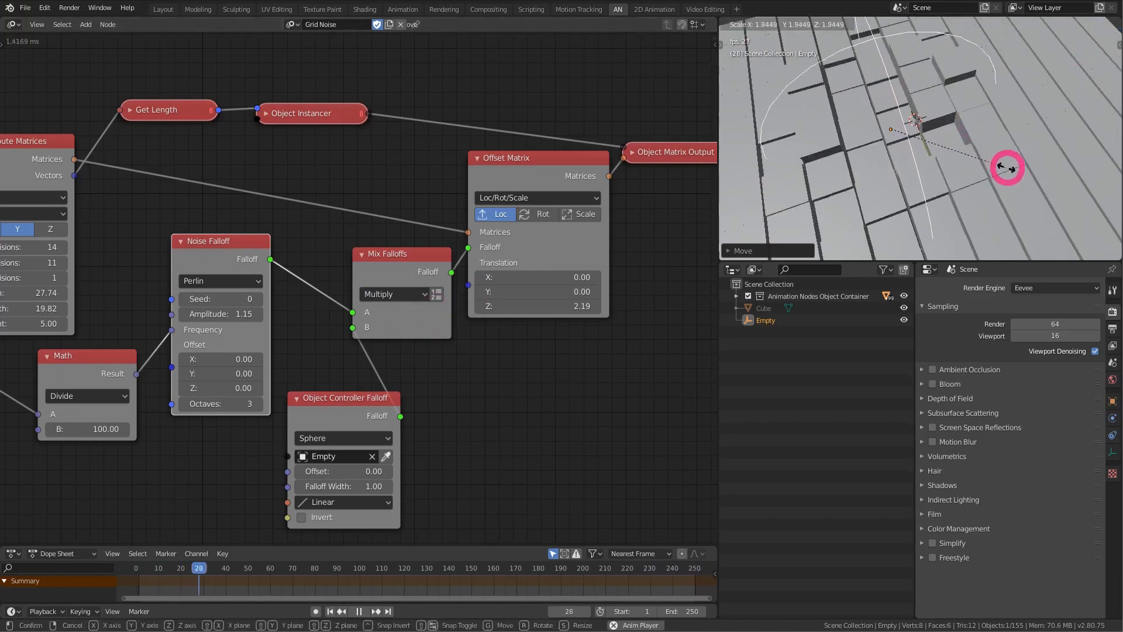
click(969, 165)
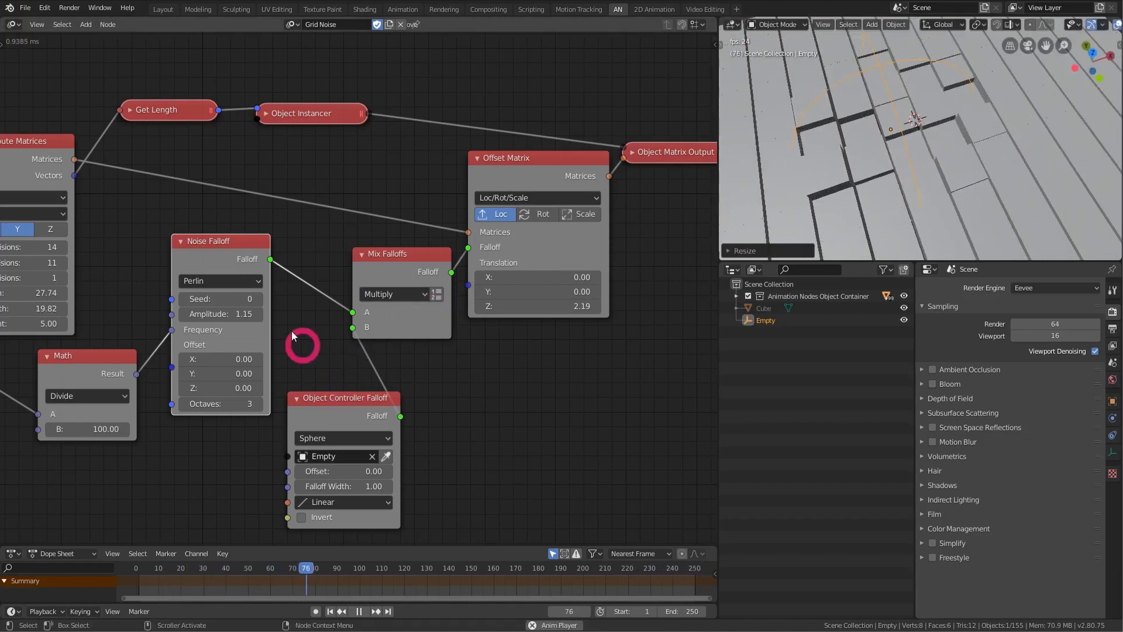
- Place the Object Controller Falloff node directly beneath the Noise Falloff node
drag(230, 246, 225, 248)
drag(351, 400, 239, 433)
middle_drag(405, 392, 370, 340)
- Move the sphere empty across the grid and scale it up further to widen the area of displaced cubes
middle_drag(903, 176, 921, 151)
key(g)
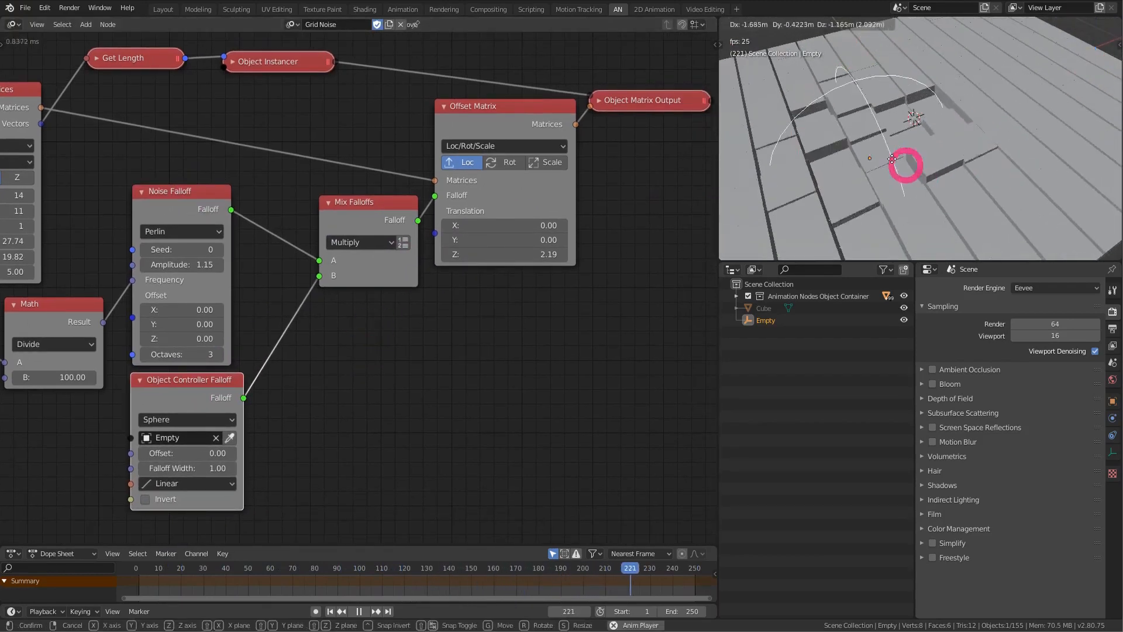
key(s)
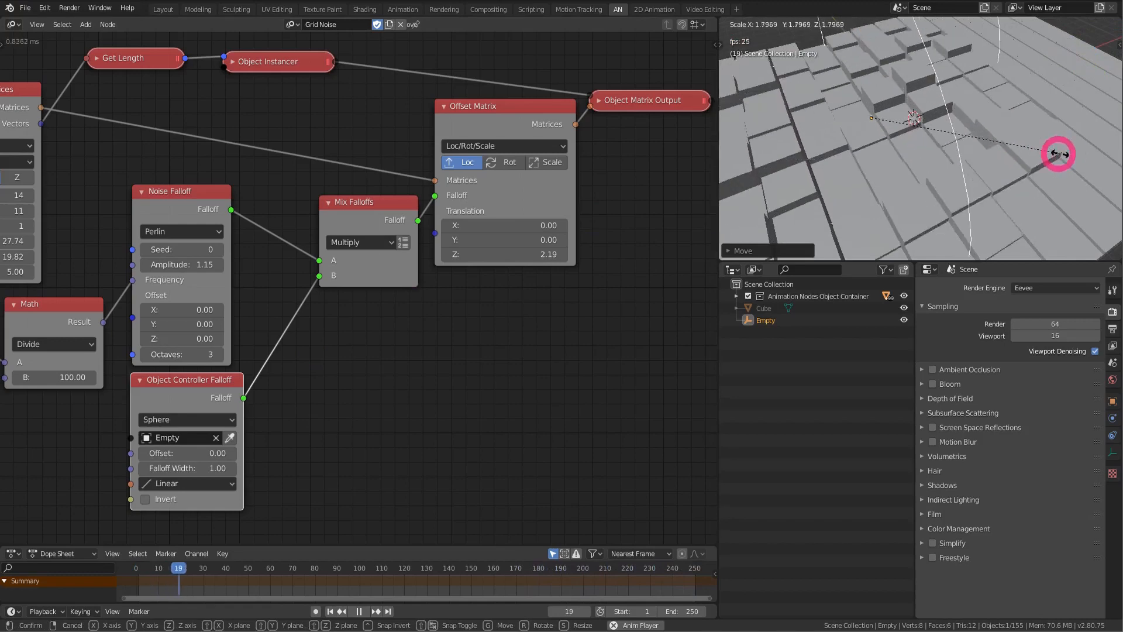
click(955, 144)
key(g)
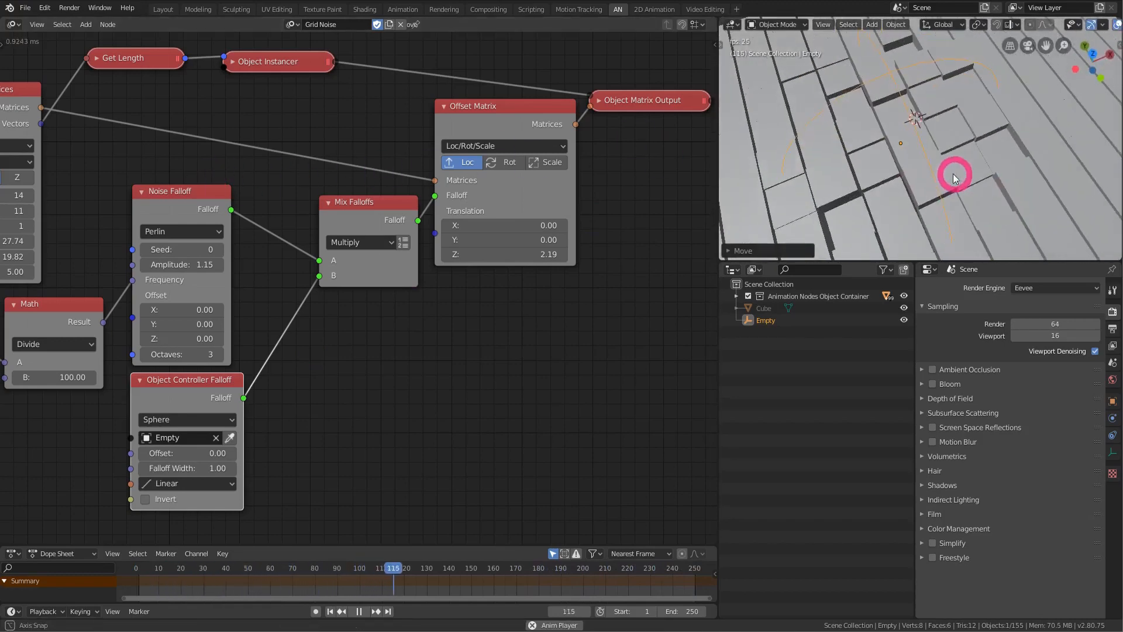
click(960, 164)
key(s)
click(962, 173)
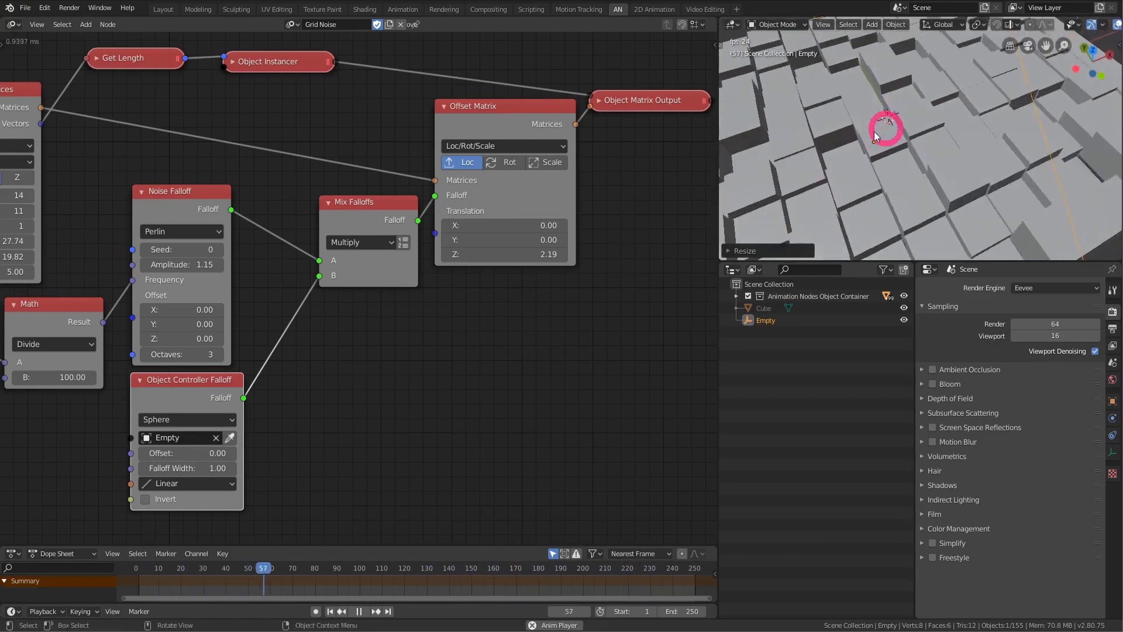
- Switch the viewport to rendered shading and give the Cube object a new material
middle_drag(953, 134, 925, 153)
middle_drag(1046, 28, 920, 31)
click(1101, 25)
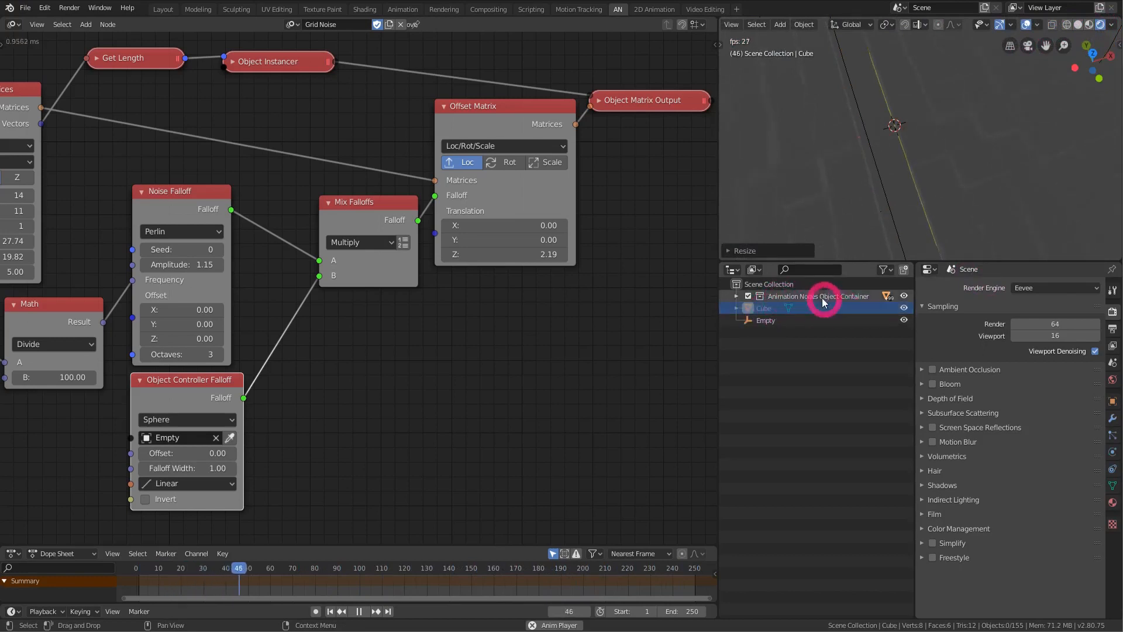
click(1113, 504)
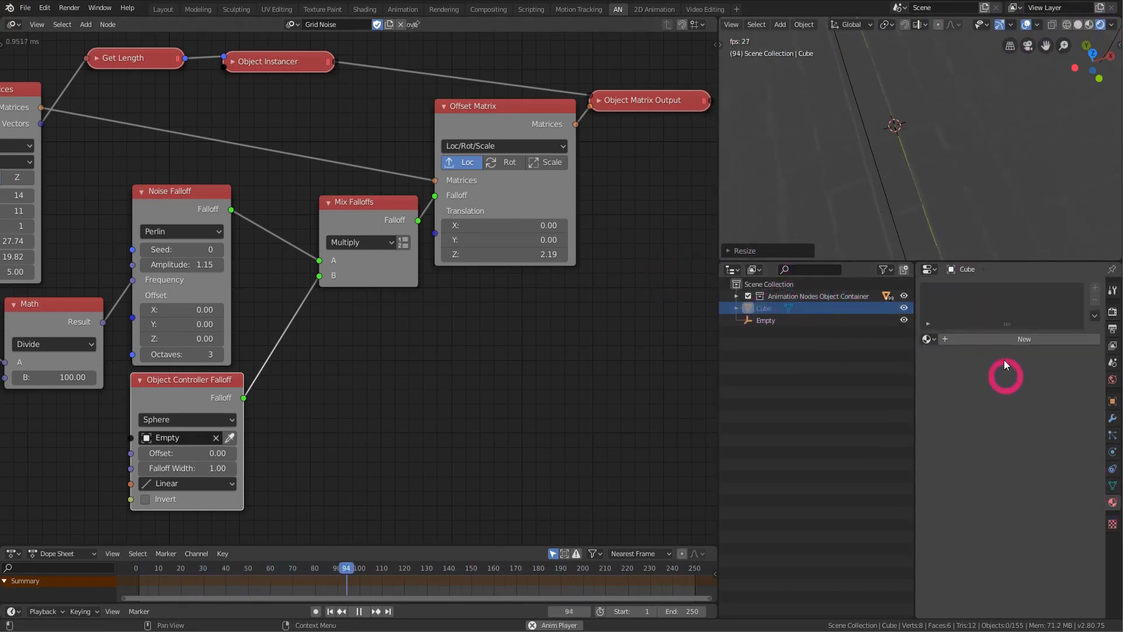
click(1019, 341)
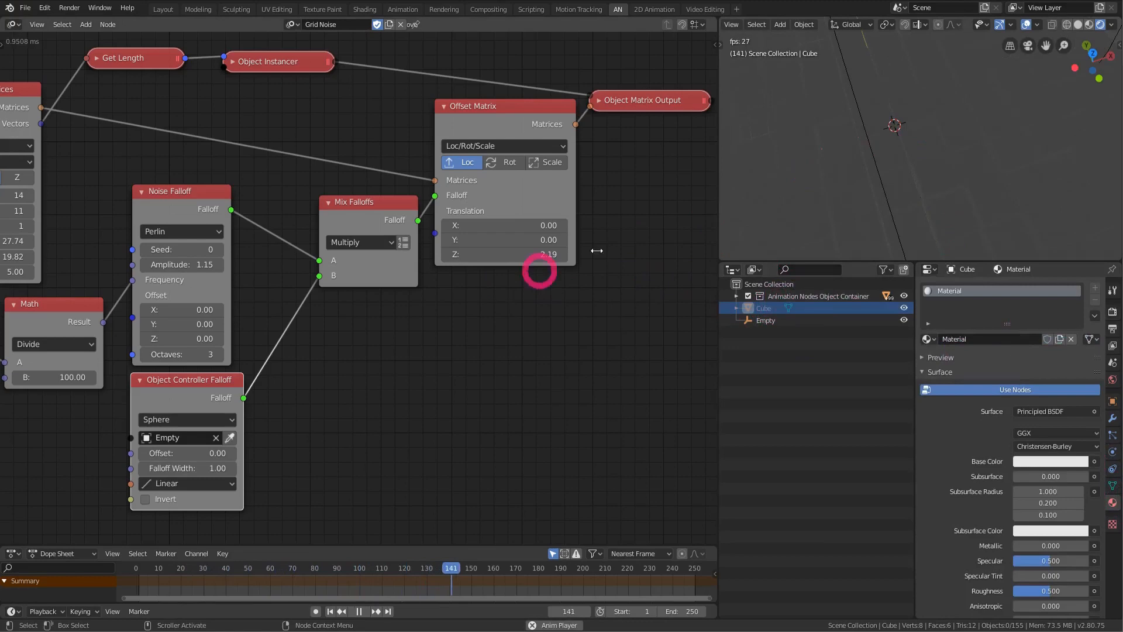
- Add a Point light, move it above the cube grid and set its power to 100 W
key(shift+a)
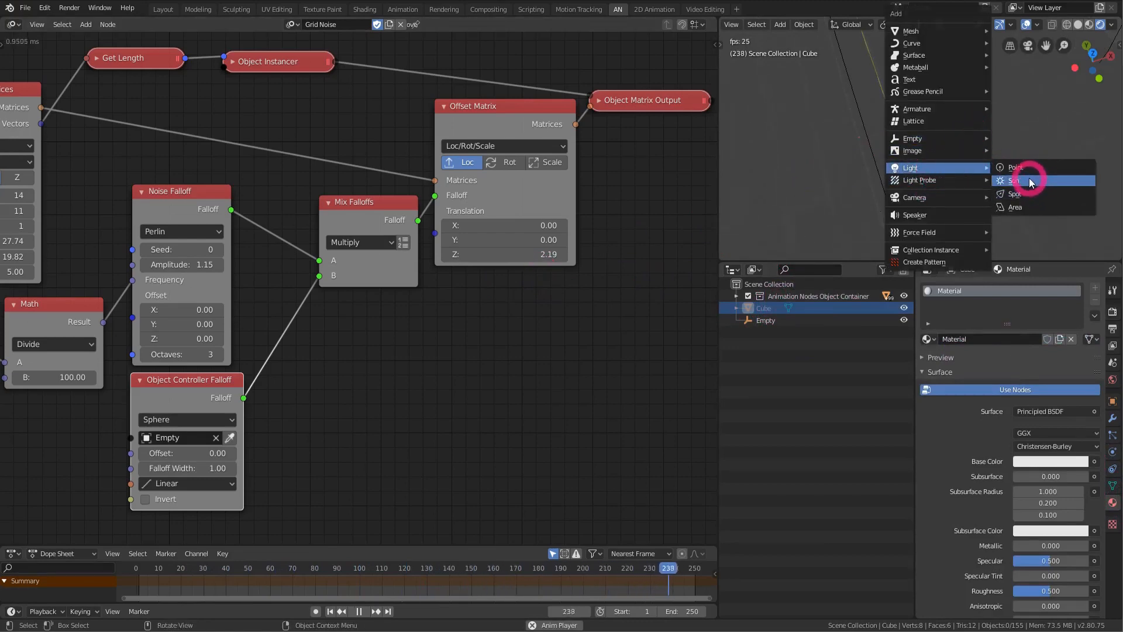
click(1018, 168)
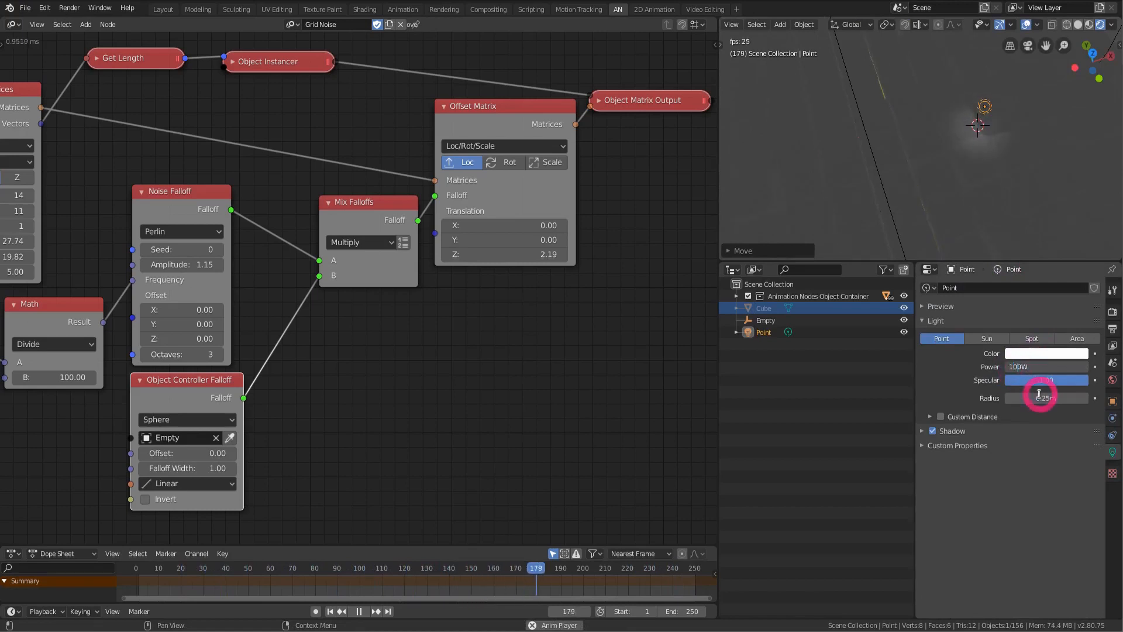
key(Return)
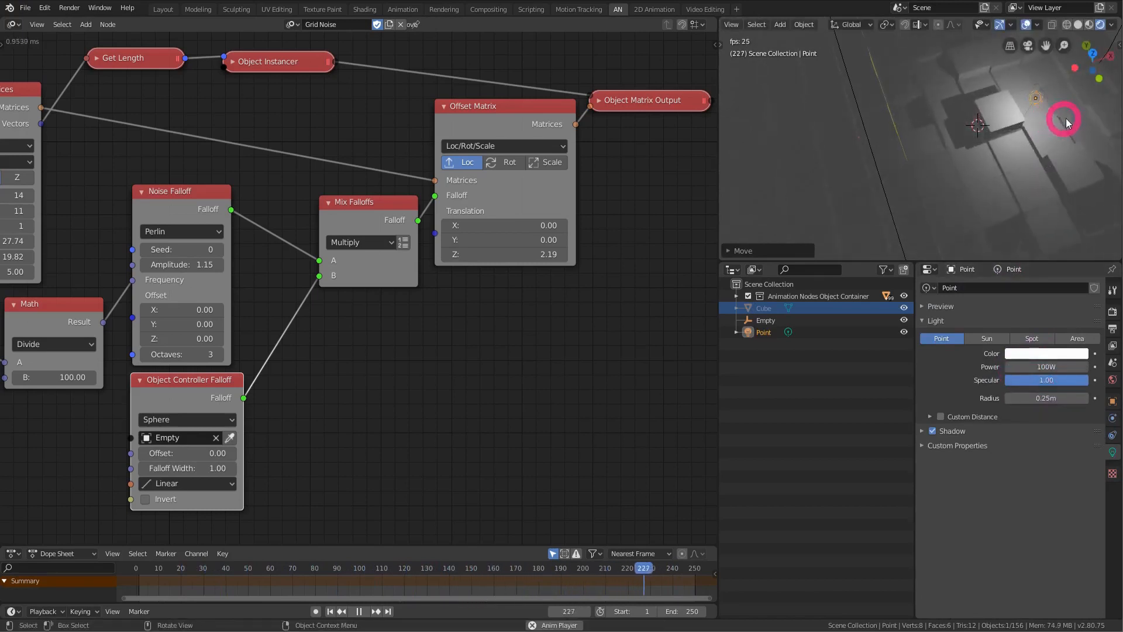
- Duplicate the point light along the X axis and shift the copy to a far corner of the grid
key(shift+d)
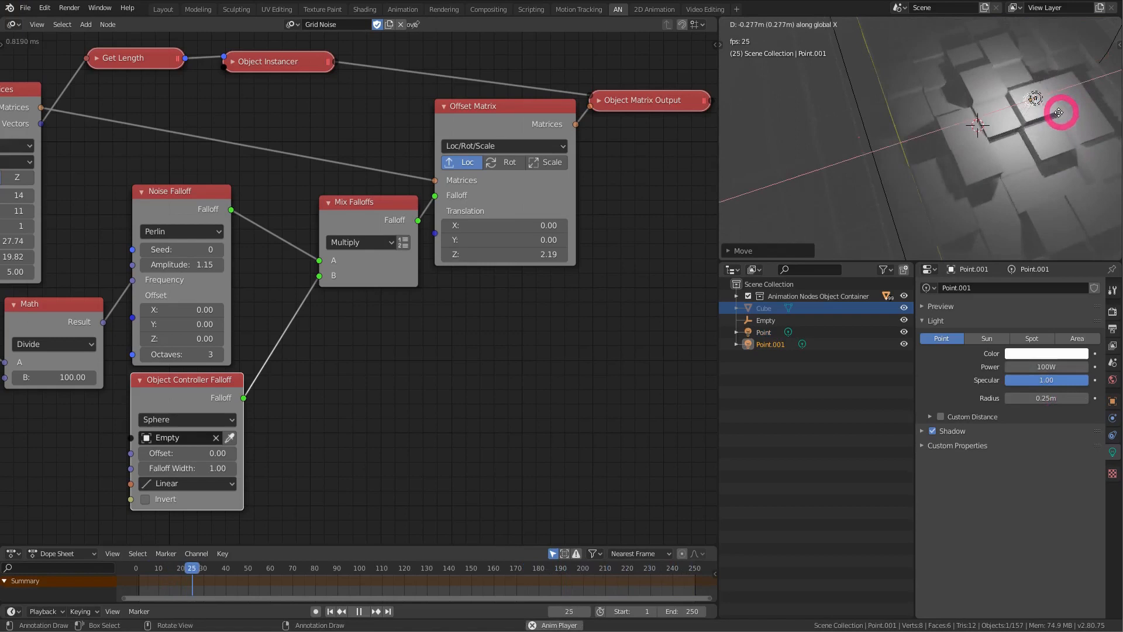
key(x)
click(784, 190)
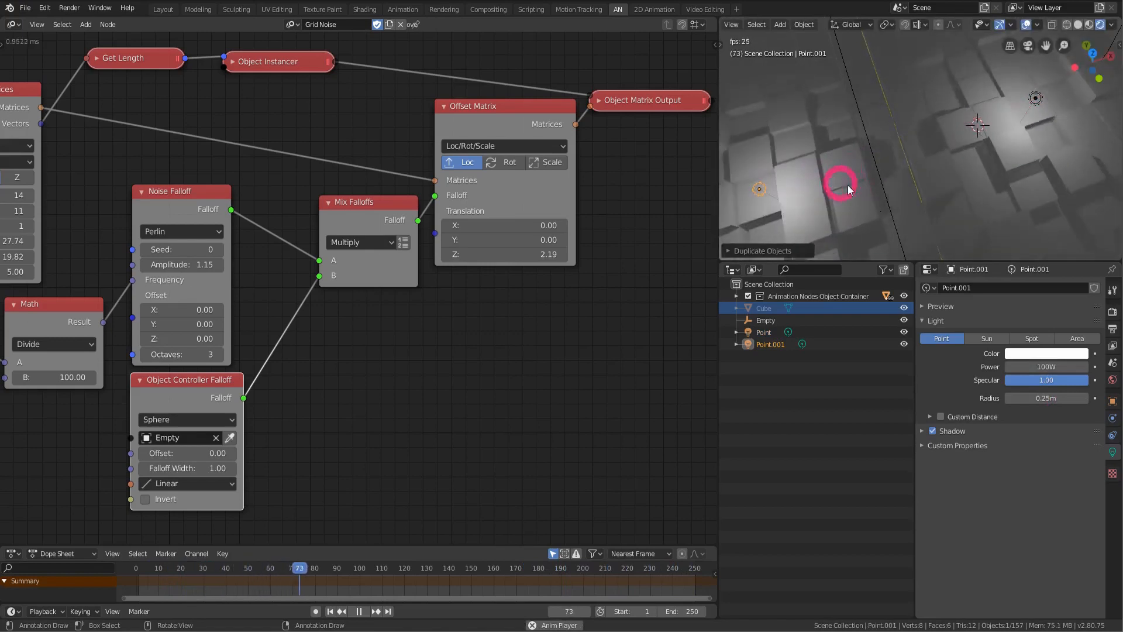
key(g)
click(856, 73)
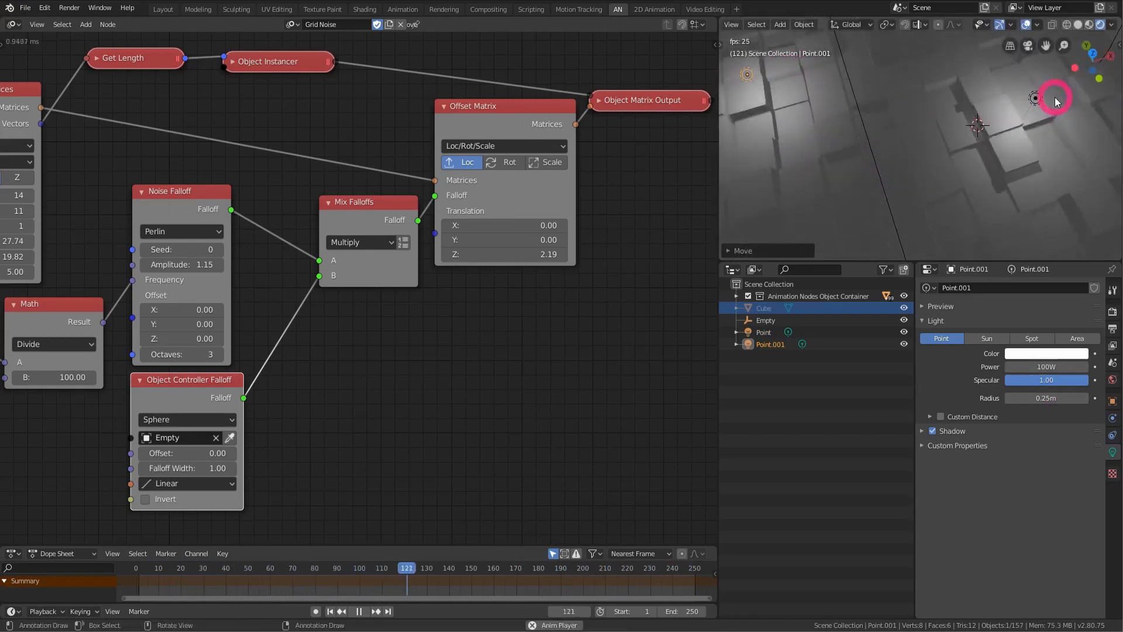
- Move the original point light along the X and Y axes to the corner opposite its duplicate
key(g)
key(y)
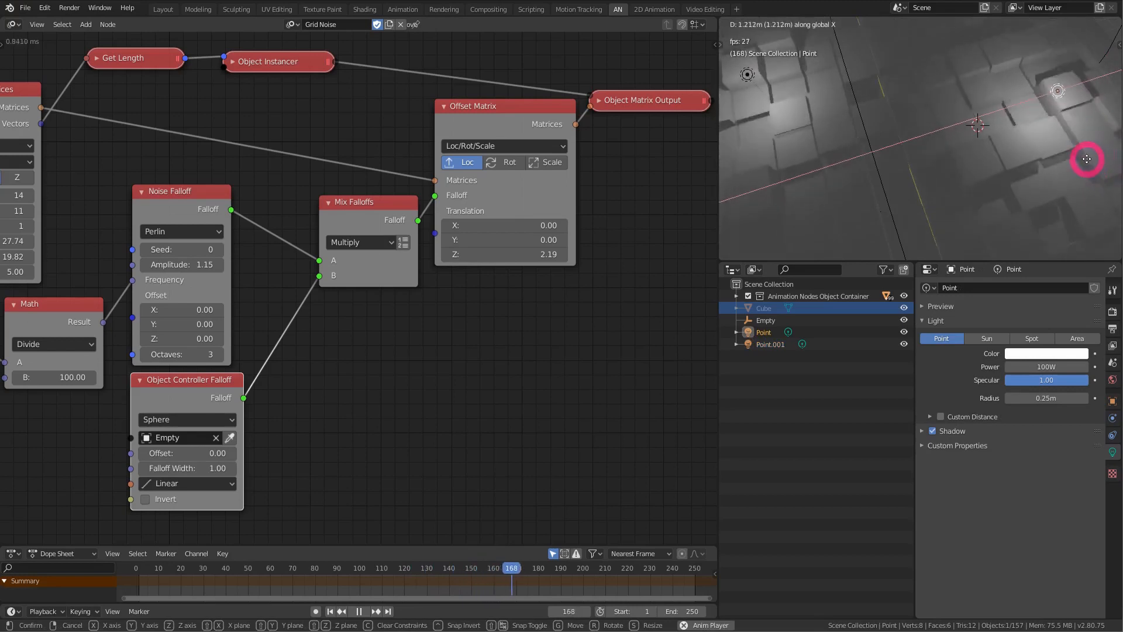
click(1118, 225)
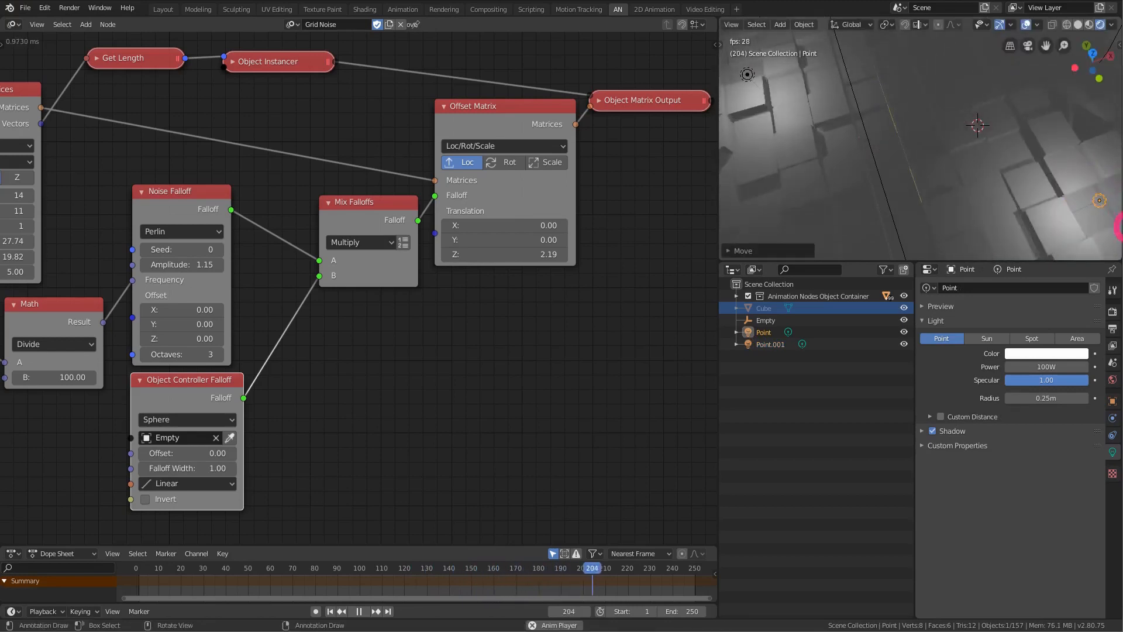
- Bring up the scene's render settings and turn off the Floor guide in the viewport overlays
click(1116, 313)
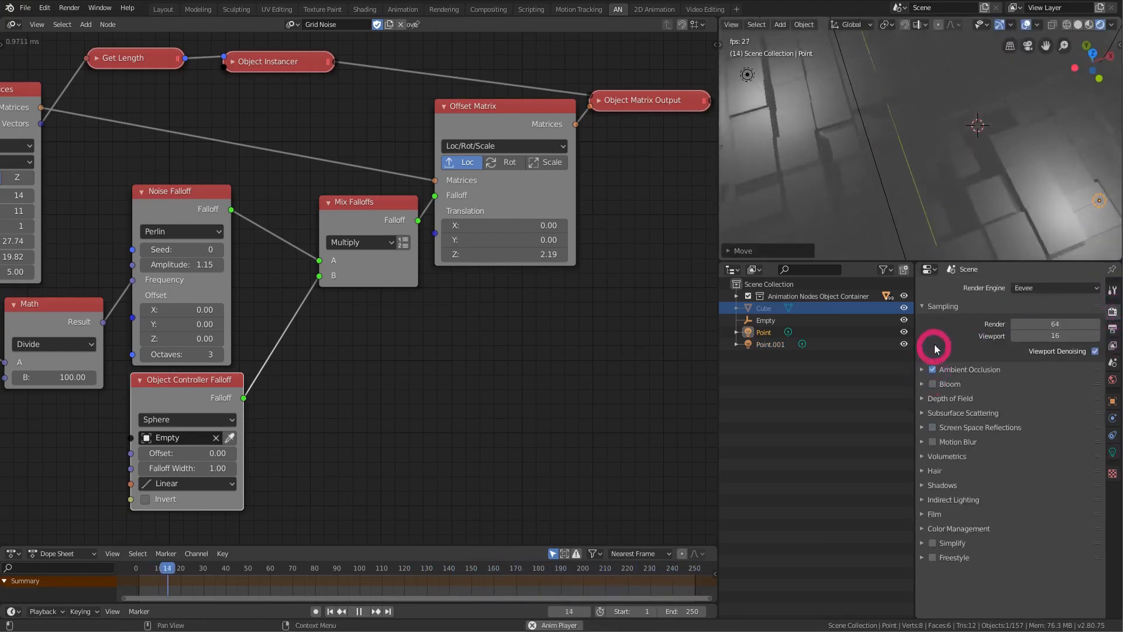
click(1038, 25)
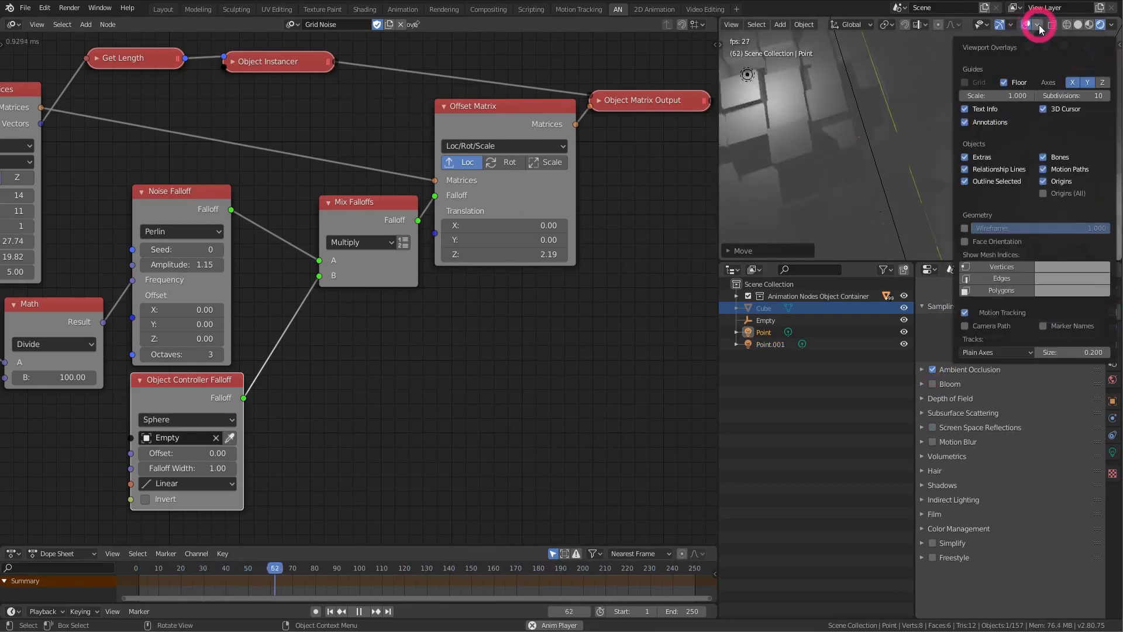
click(1024, 82)
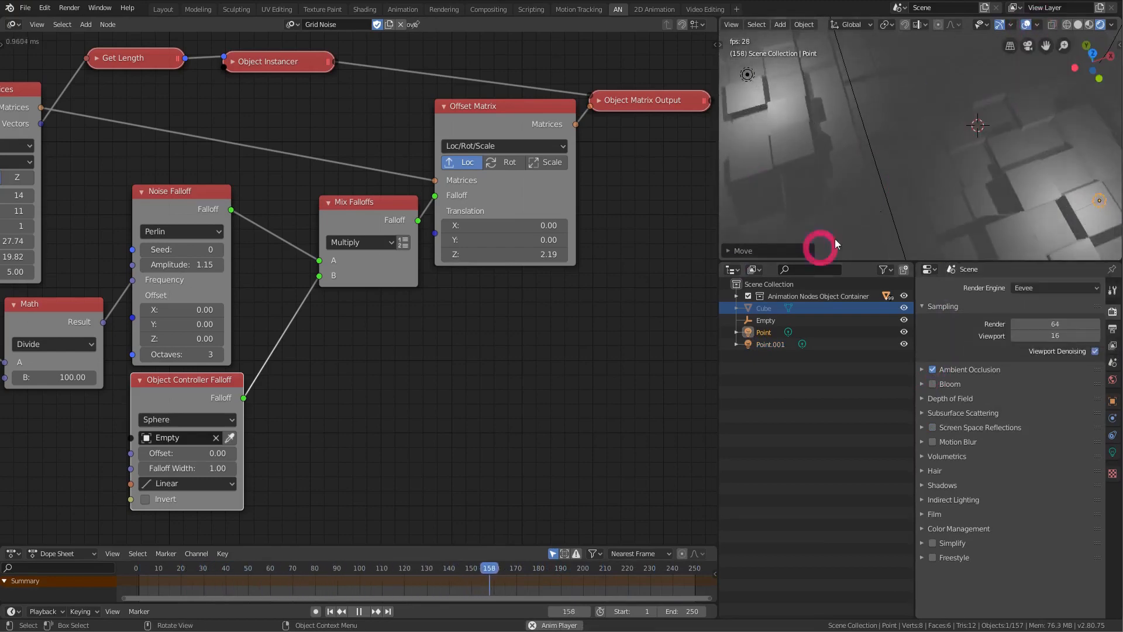
- Set Ambient Occlusion to distance 2.89 m, factor 2.00 and trace precision 1.000, and check the Shadows settings
click(923, 371)
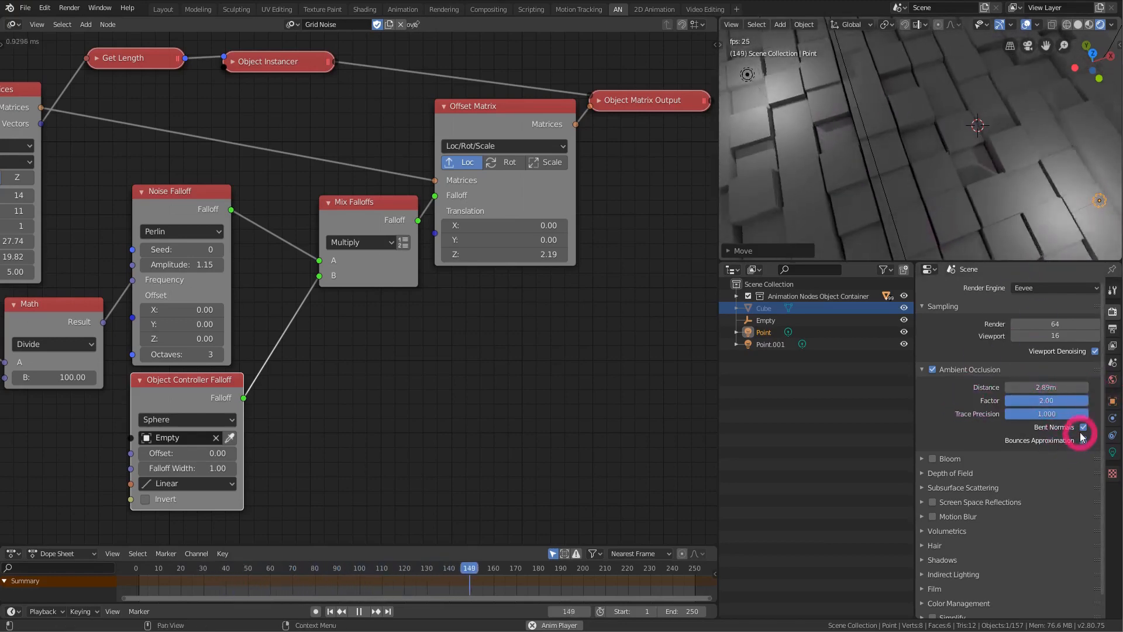
scroll(964, 364, down, 1)
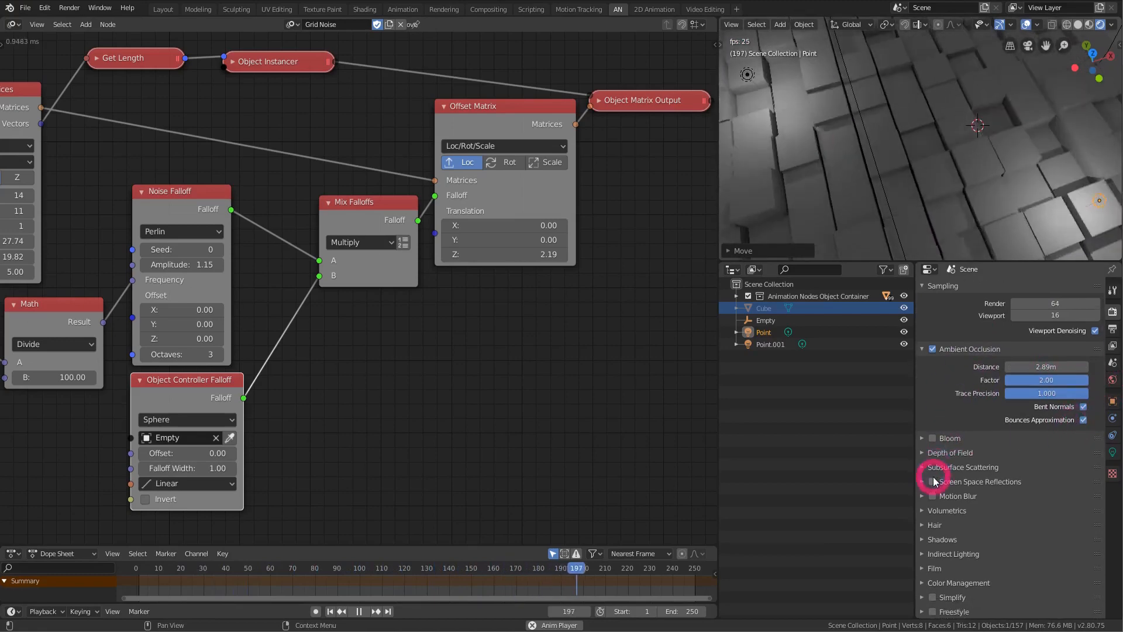
click(935, 538)
scroll(995, 439, down, 4)
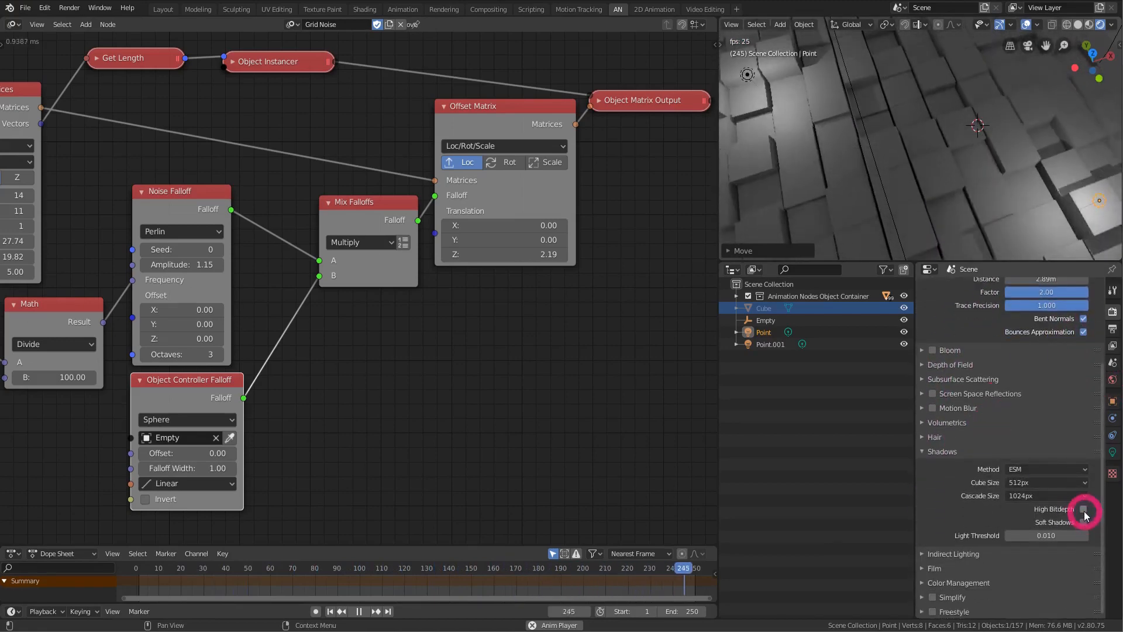
click(943, 453)
scroll(944, 433, up, 4)
- Enable Screen Space Reflections with Half Res Trace off and a trace precision of 1.000
click(933, 482)
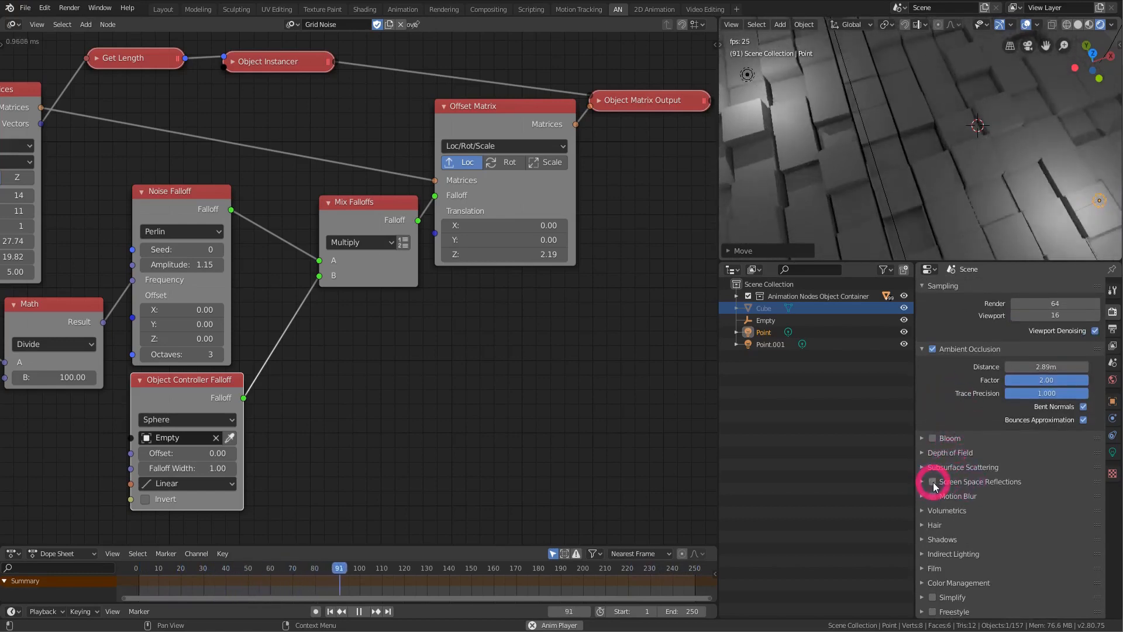
click(948, 482)
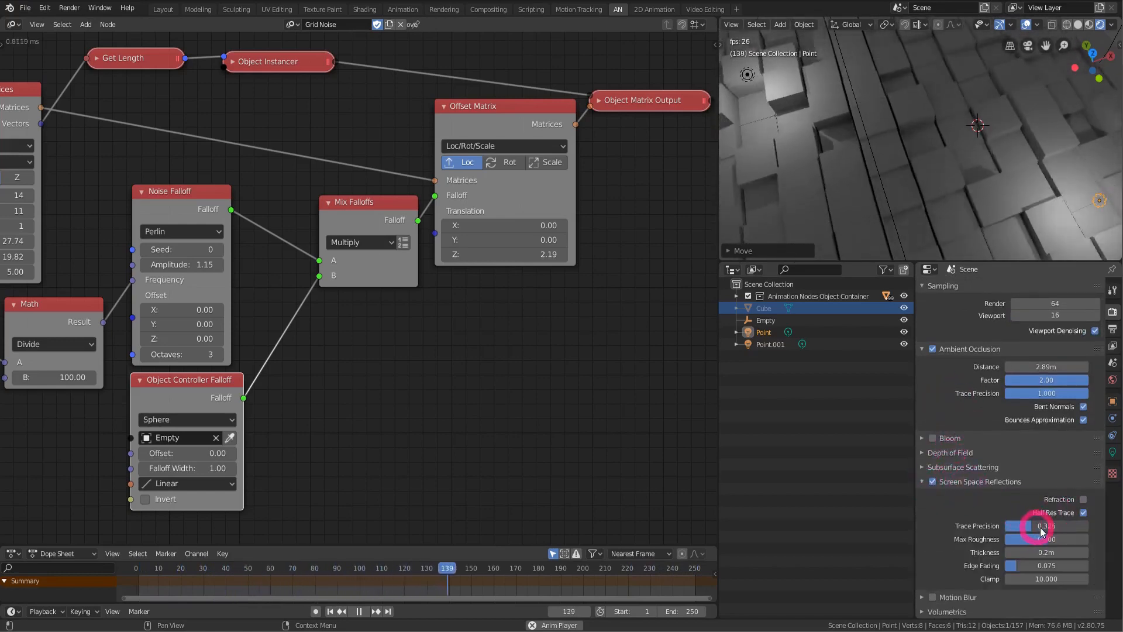
click(1082, 513)
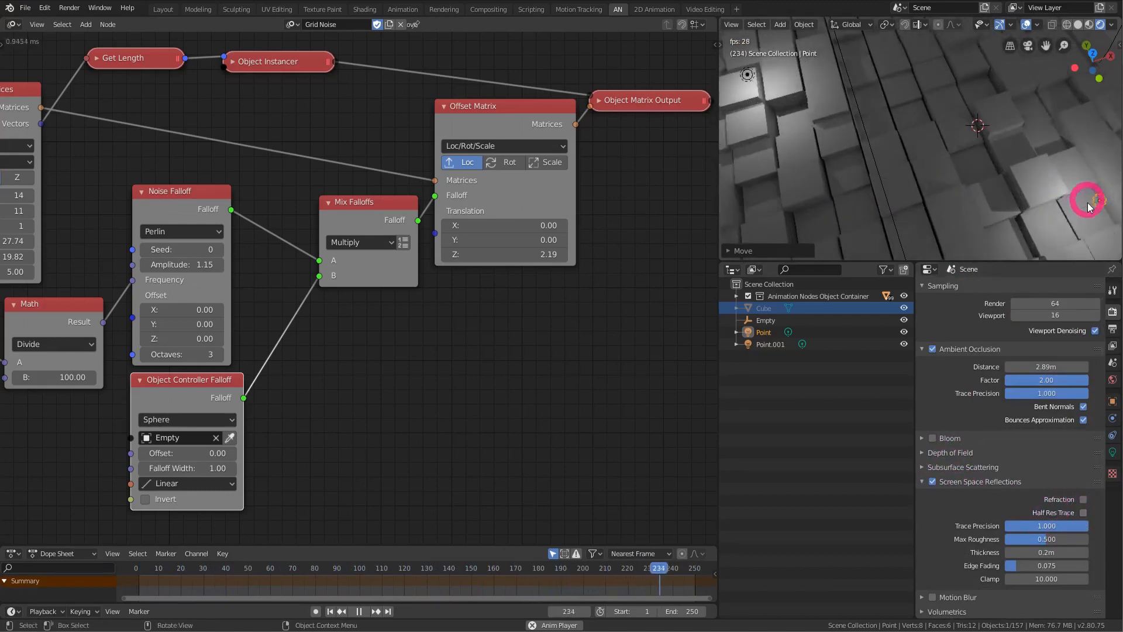
- Enable Contact Shadows on both point lights, Point and Point.001
click(1113, 452)
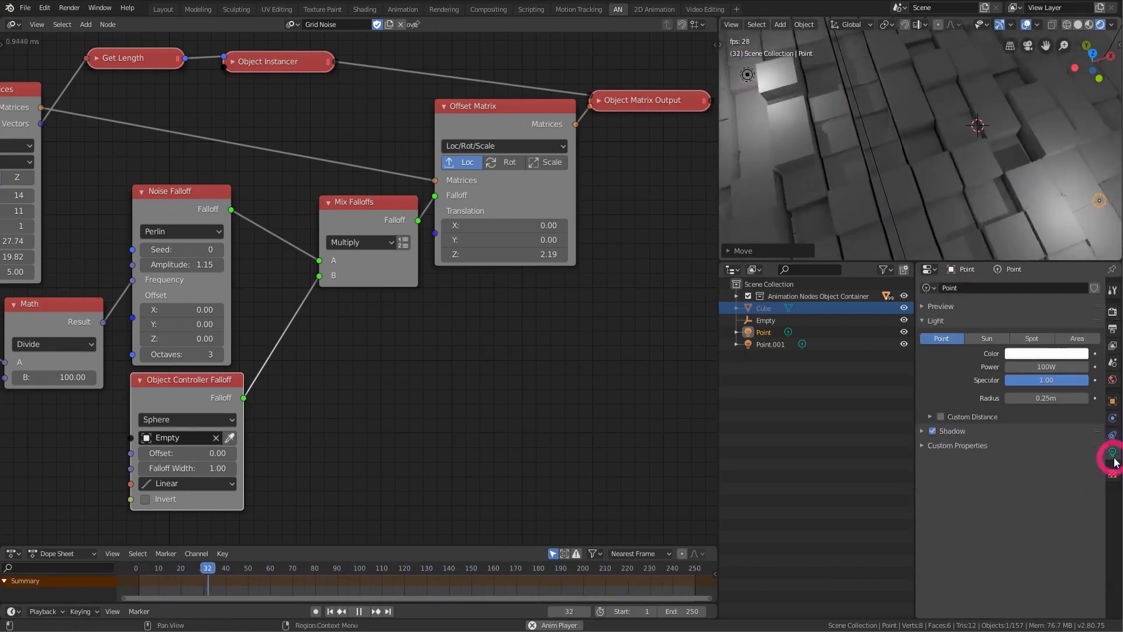
click(924, 432)
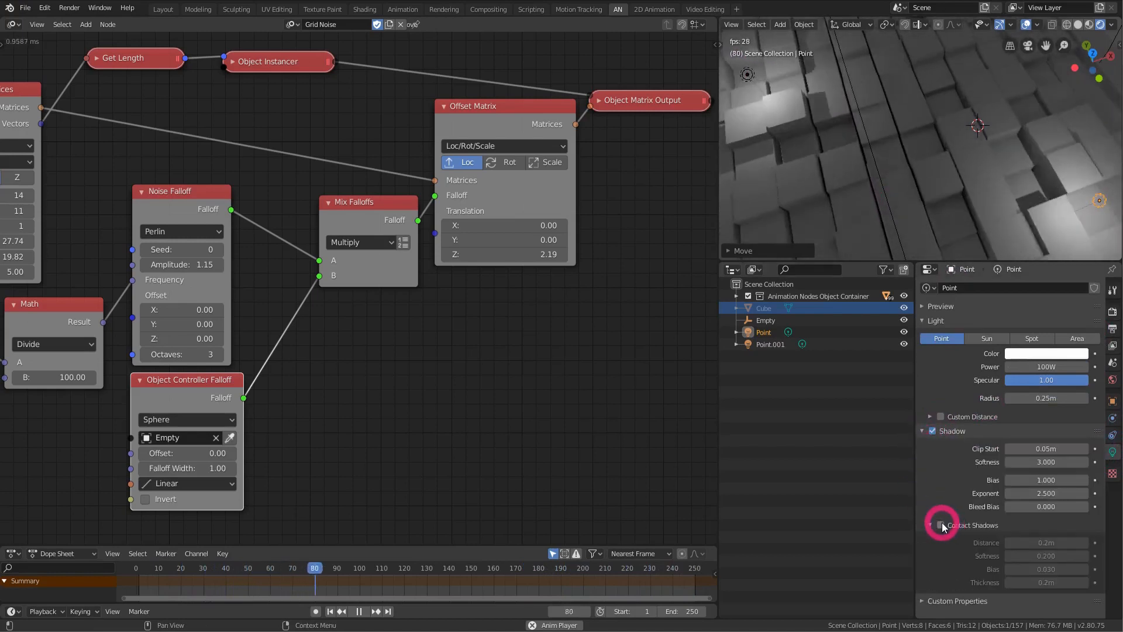
click(941, 525)
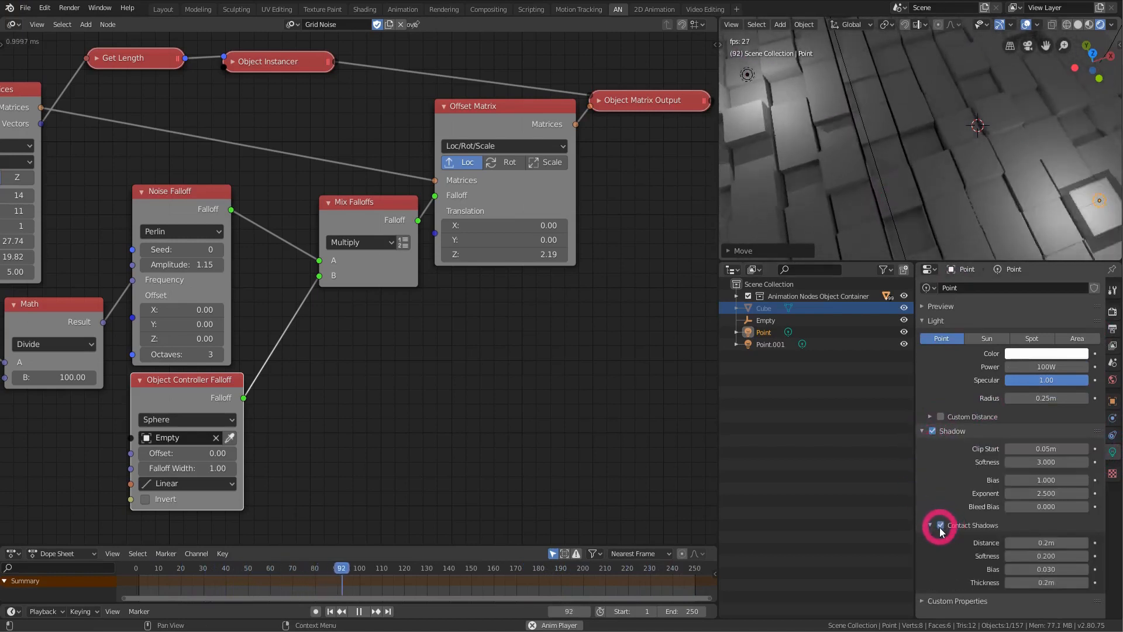
click(748, 75)
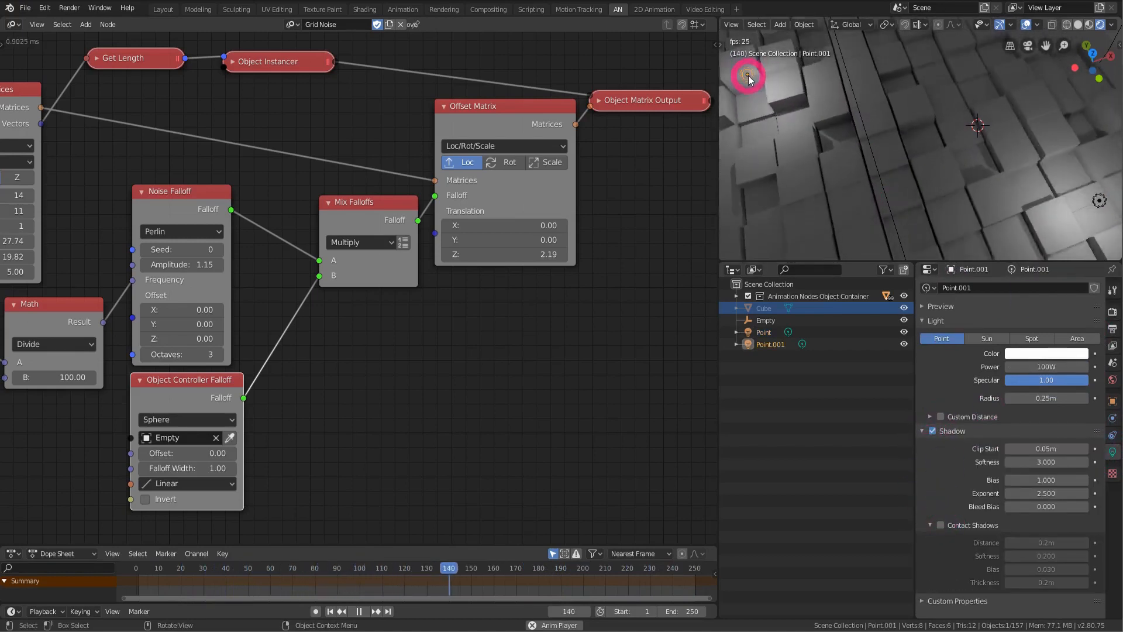
click(940, 525)
- Select the Cube object and switch to the Shading workspace with the cube grid in rendered shading
middle_drag(870, 157, 882, 146)
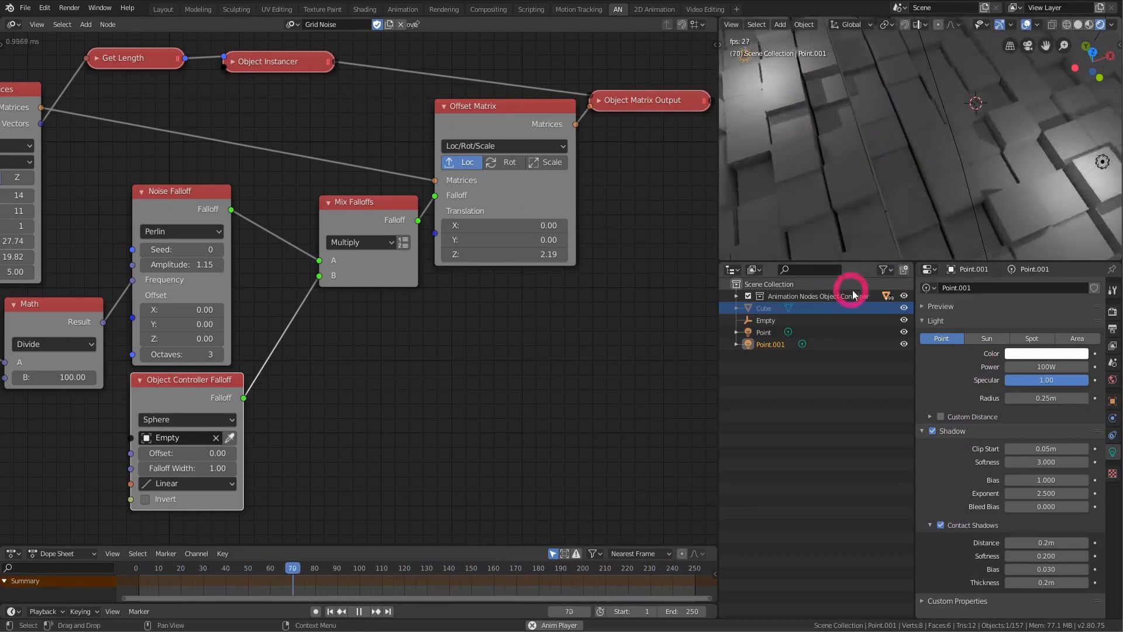
click(769, 308)
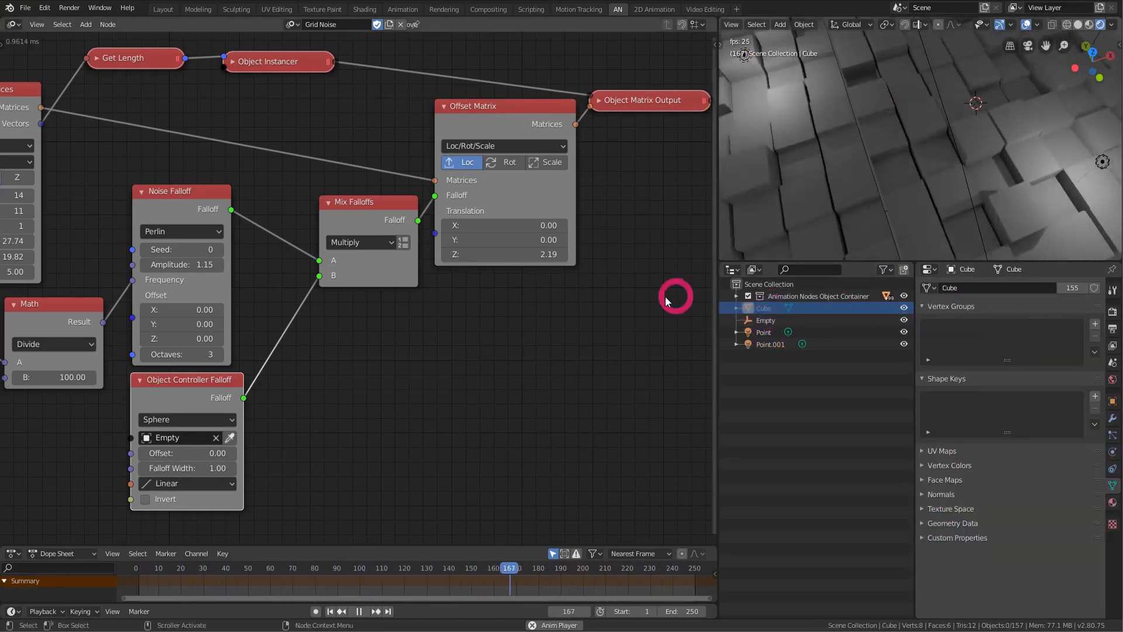
middle_drag(467, 315, 483, 324)
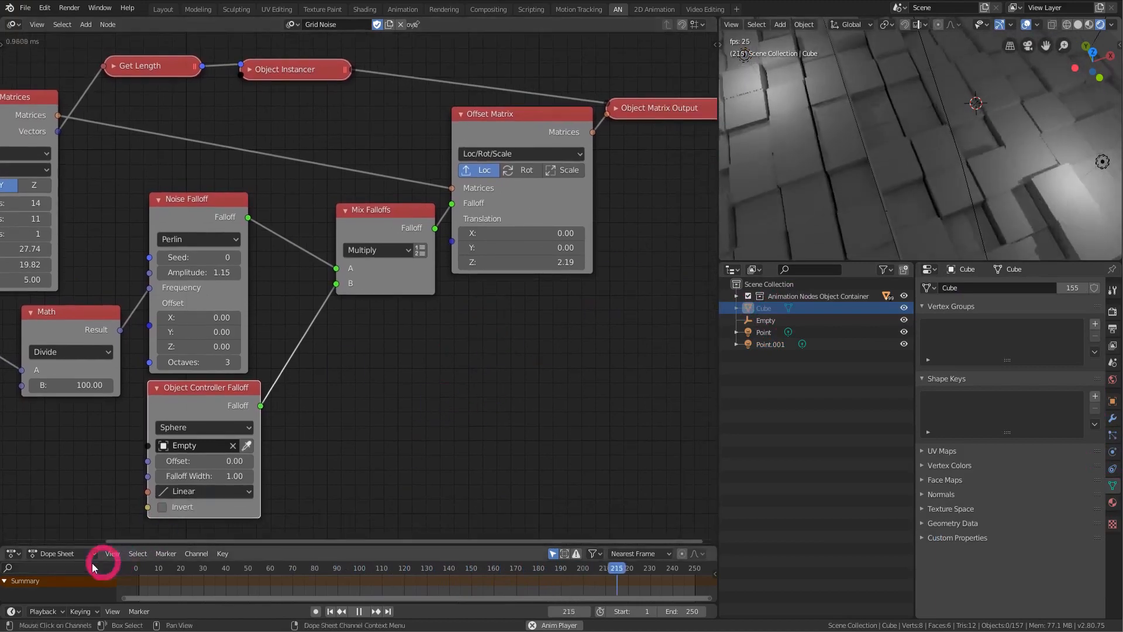
click(365, 9)
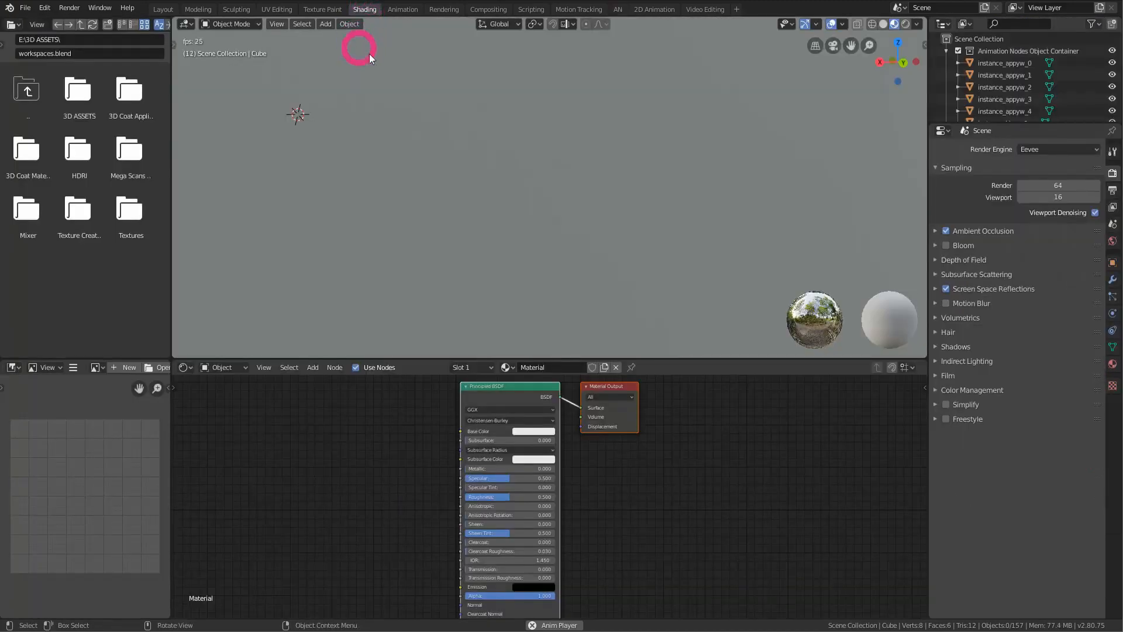
scroll(600, 177, down, 5)
mouse_move(599, 208)
middle_down()
mouse_move(600, 187)
mouse_move(471, 225)
mouse_move(608, 202)
middle_up()
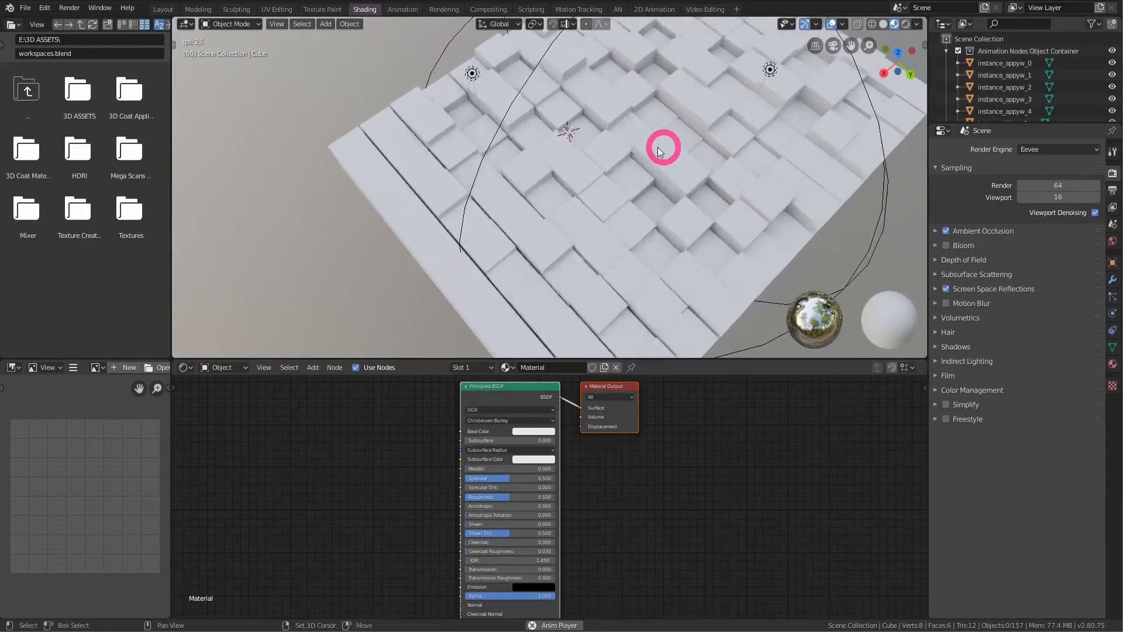
shift+middle_drag(666, 148, 493, 188)
click(906, 24)
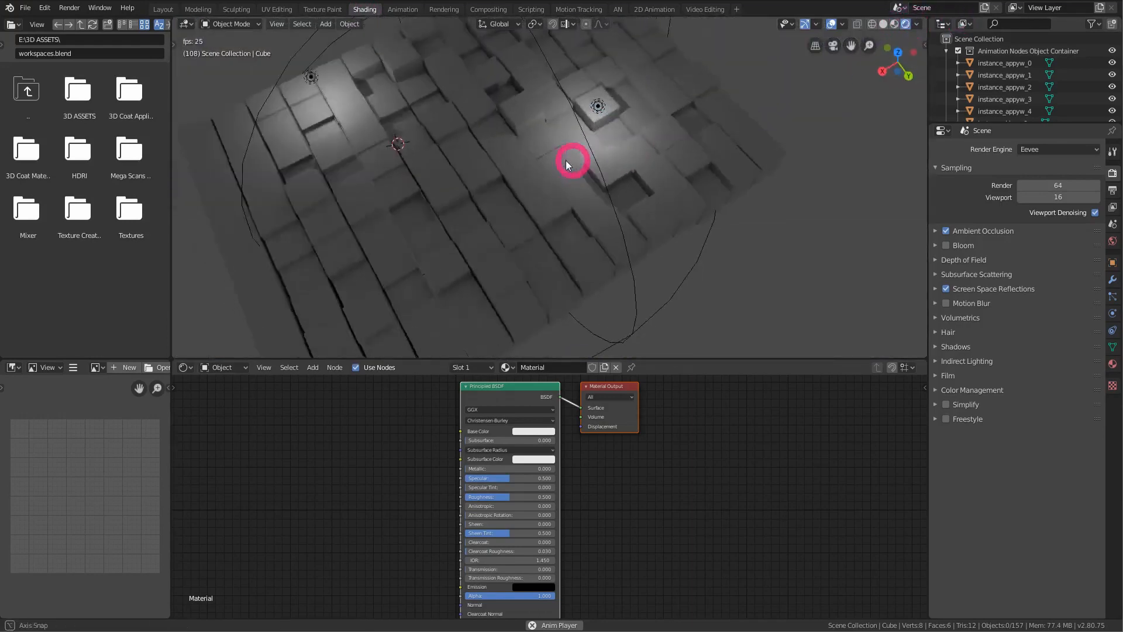
middle_drag(559, 163, 477, 195)
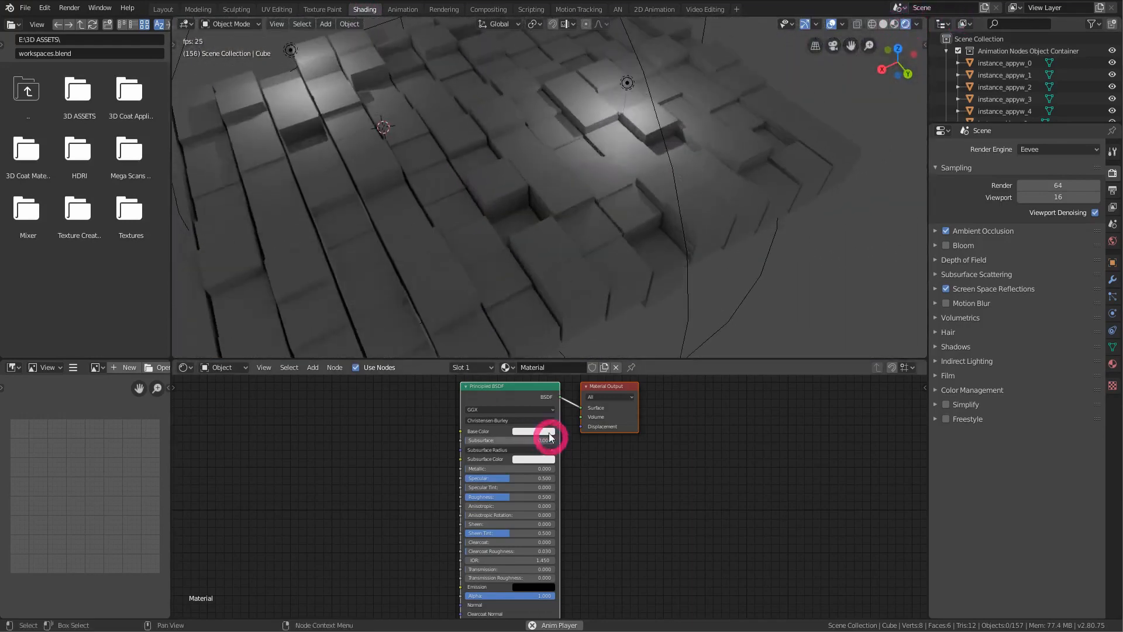
- Darken the cube material's base color to a dark grey and set metallic to 0.355, specular to 1.000 and roughness to 0.277
click(535, 432)
drag(584, 334, 585, 352)
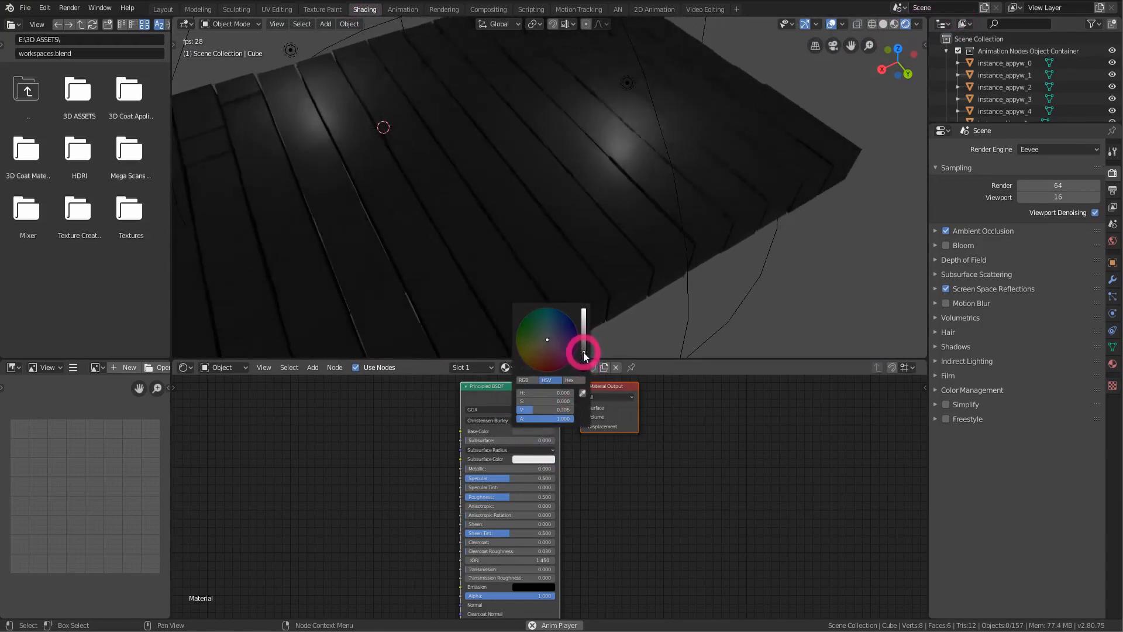
middle_drag(571, 161, 645, 270)
drag(514, 497, 570, 480)
drag(469, 469, 481, 499)
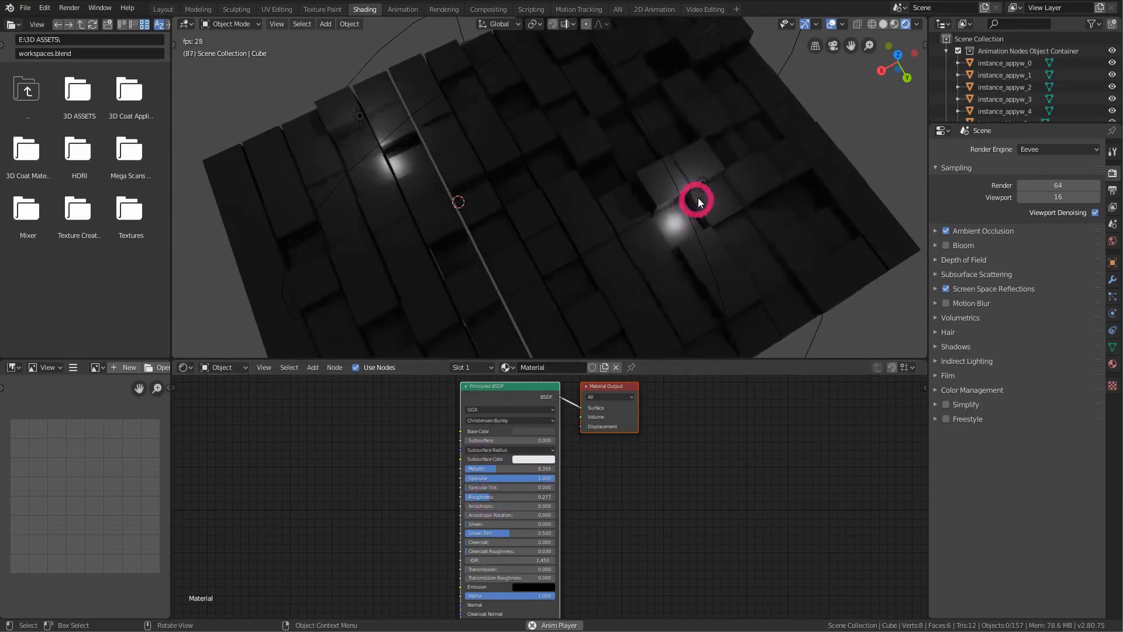
- Select the Point.001 light and move it further toward the far edge of the cube grid
mouse_move(672, 194)
middle_down()
mouse_move(563, 139)
mouse_move(587, 111)
mouse_move(656, 136)
mouse_move(709, 173)
mouse_move(782, 188)
middle_up()
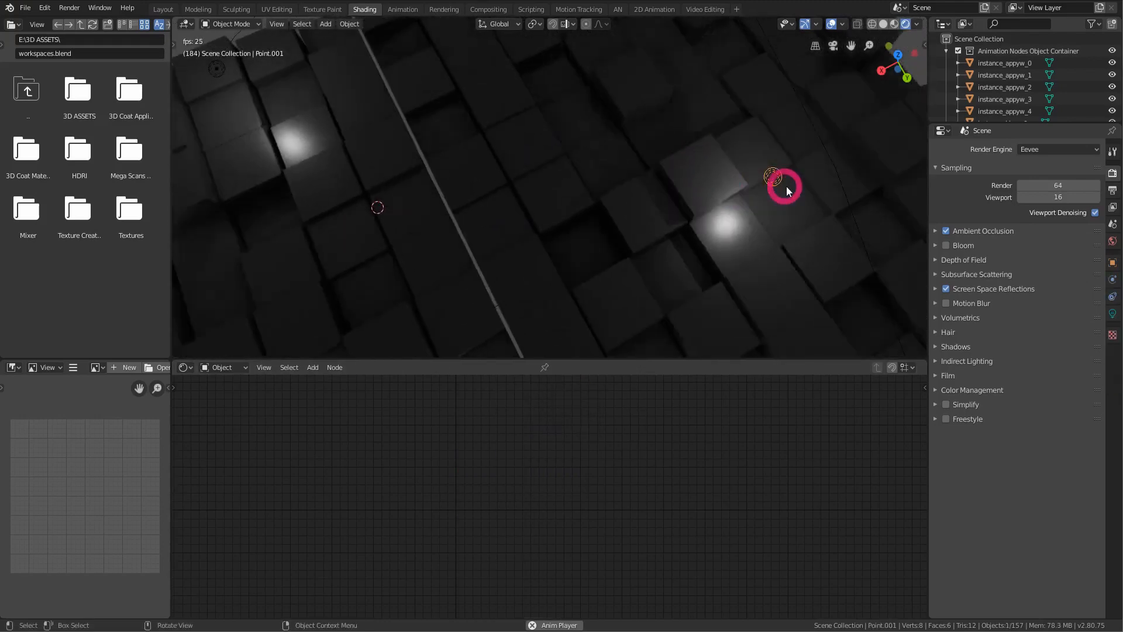
key(g)
click(781, 121)
- Color the Point.001 light a saturated blue and set its power to 300 W
click(1113, 314)
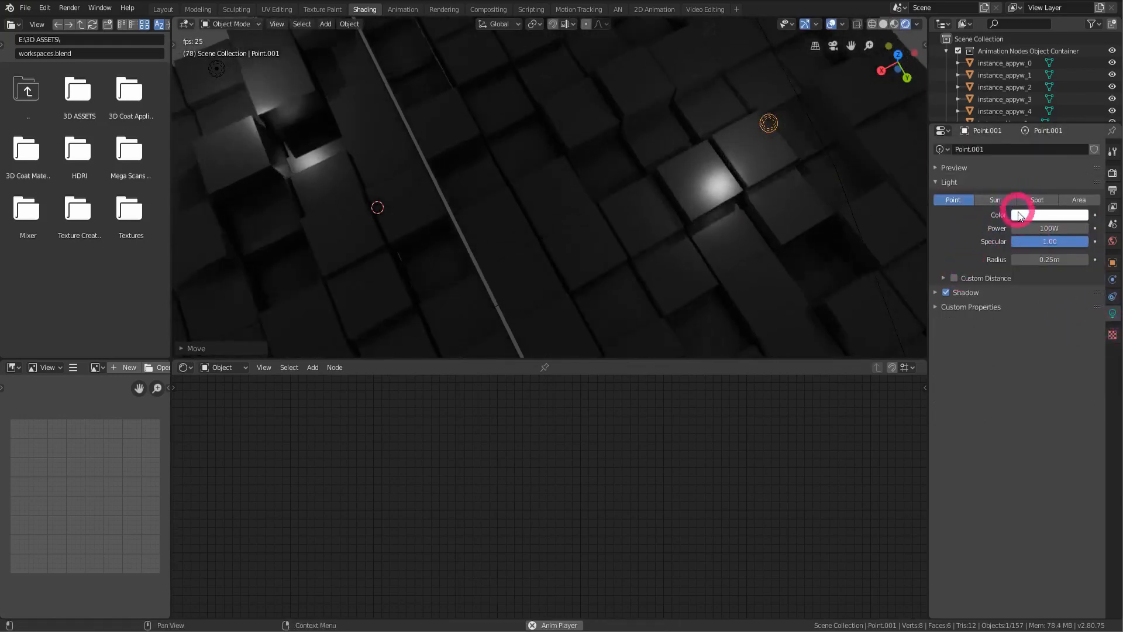
click(1040, 215)
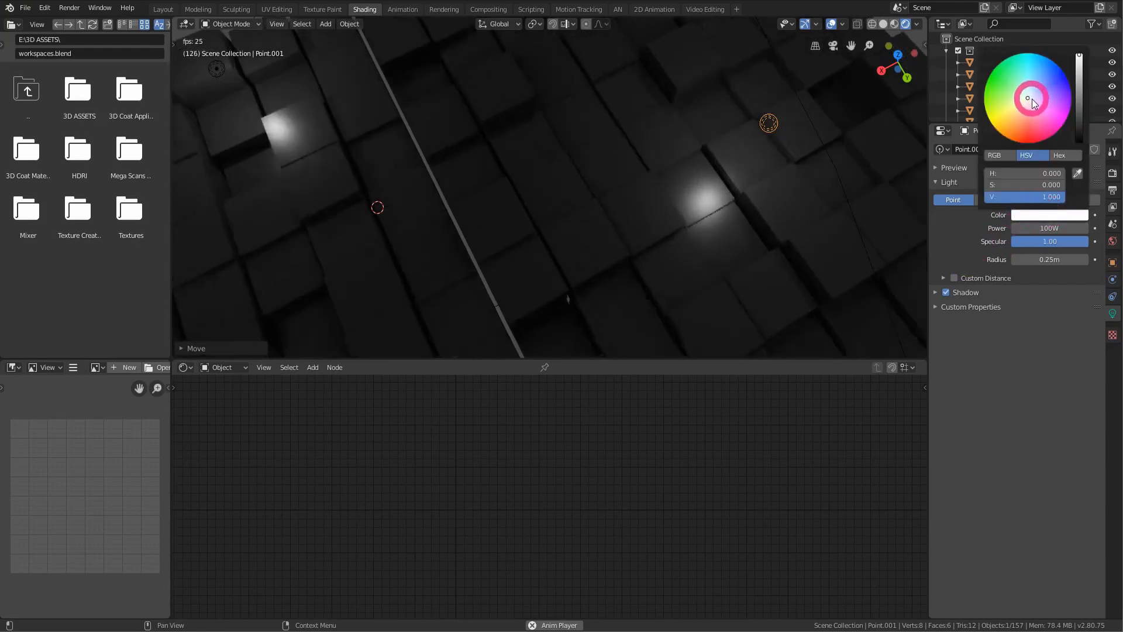
click(1051, 59)
click(1016, 230)
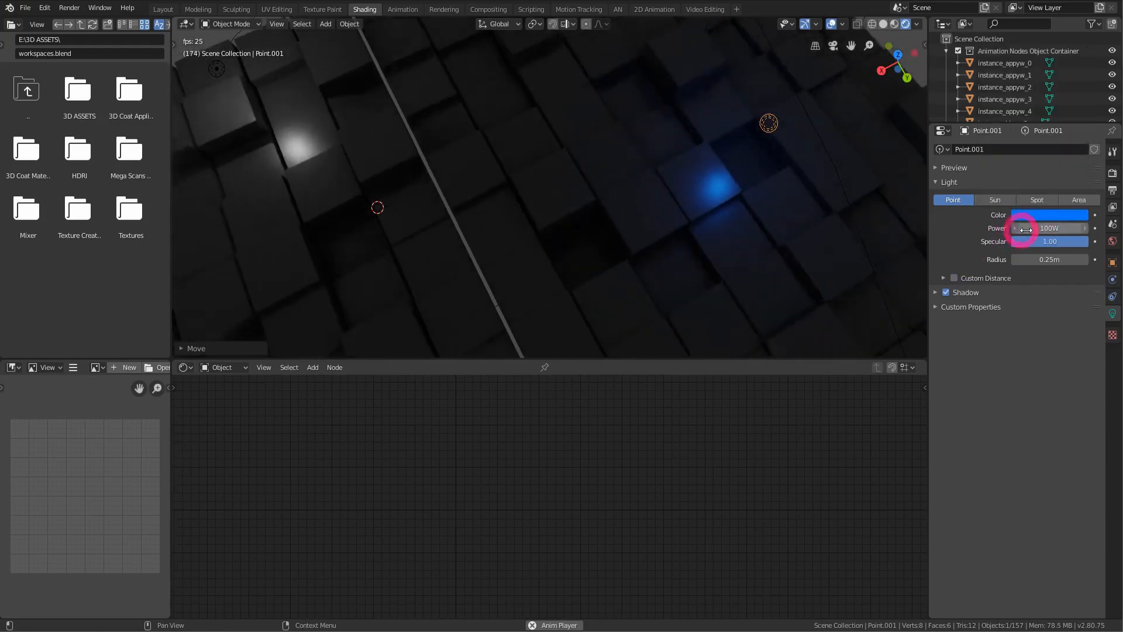
text(300)
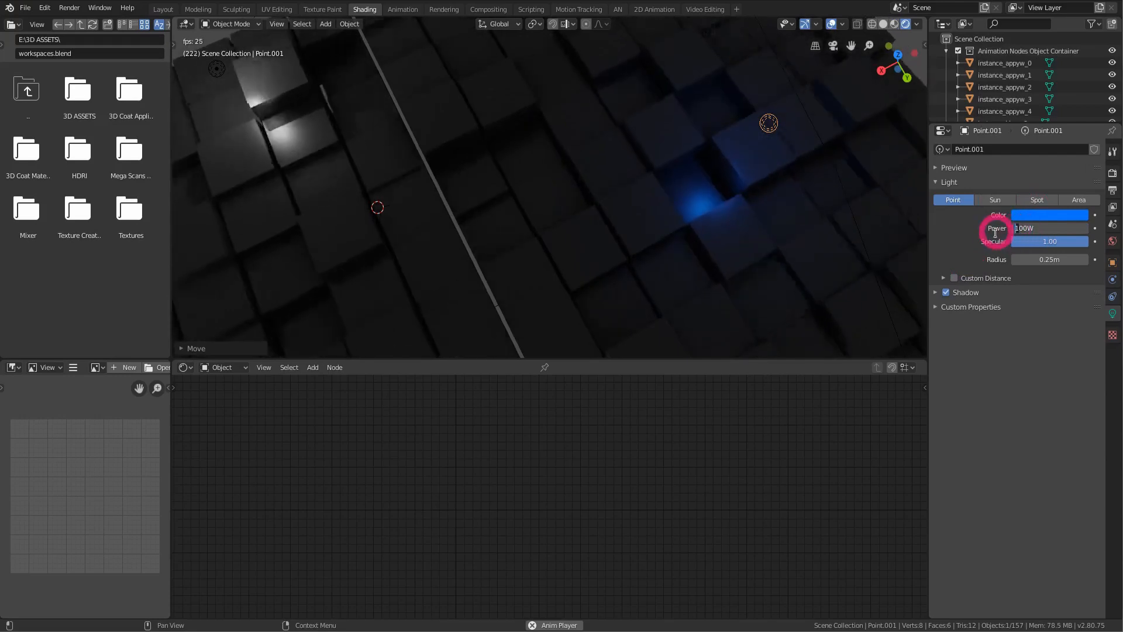
key(Return)
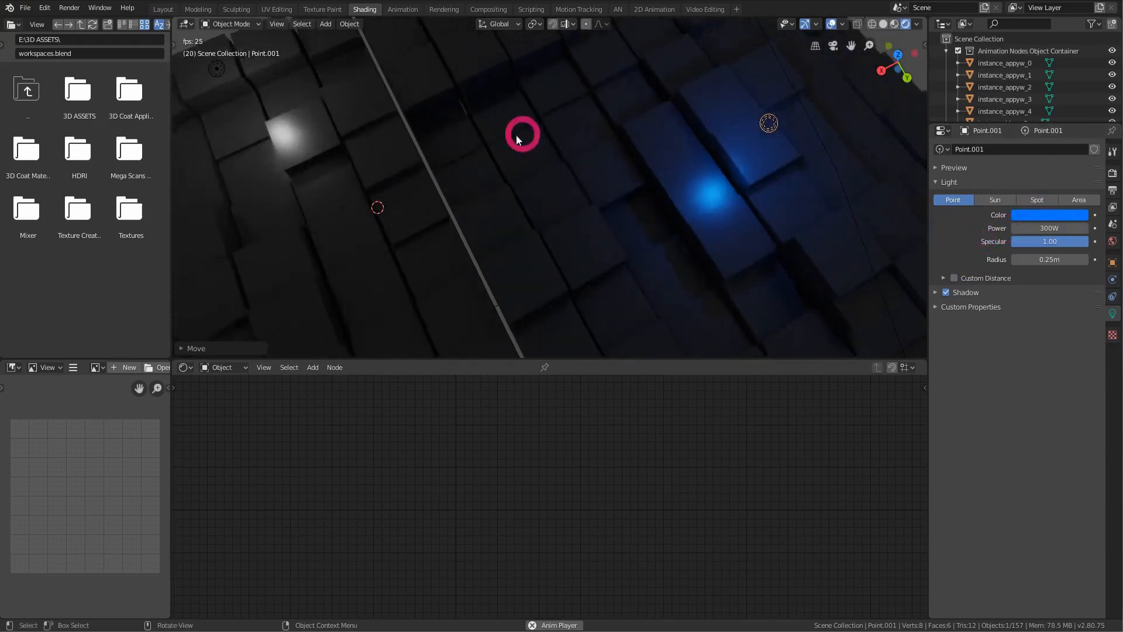
- Color the Point light orange-red (H 0.033, S 1.000, V 1.000) and set its power to 300 W
click(217, 69)
click(1042, 215)
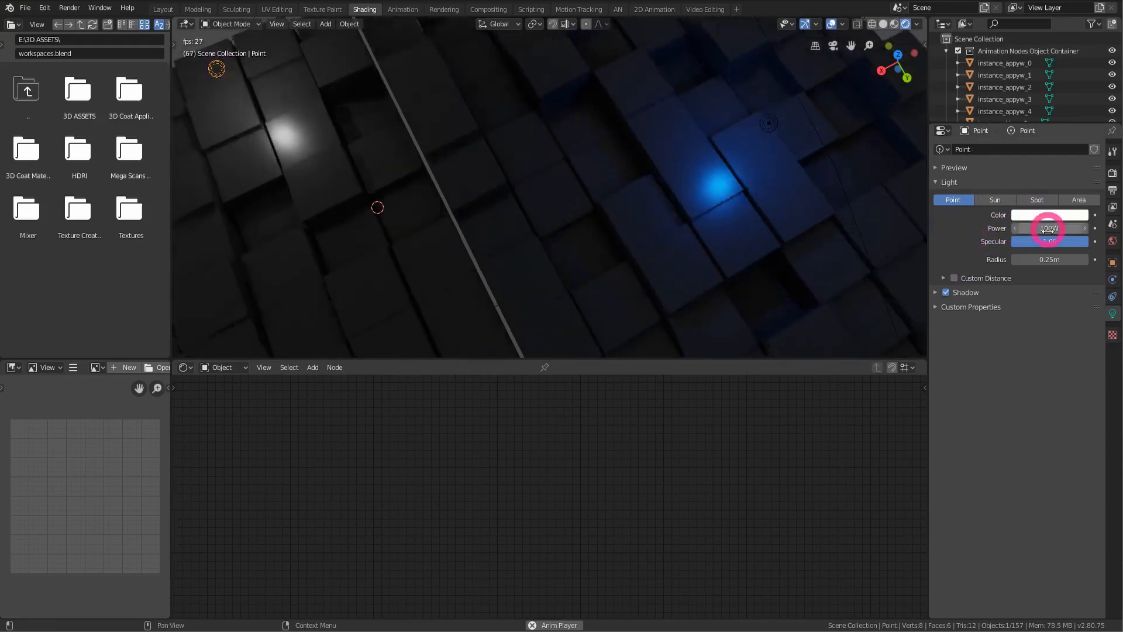
drag(1051, 118, 1021, 165)
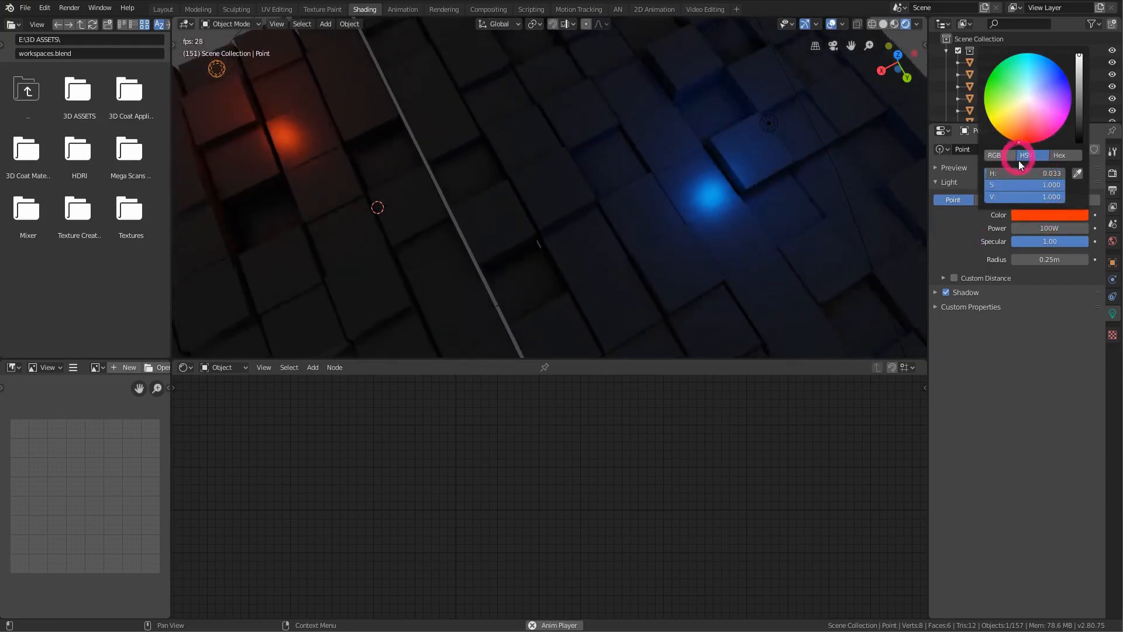
double_click(1021, 228)
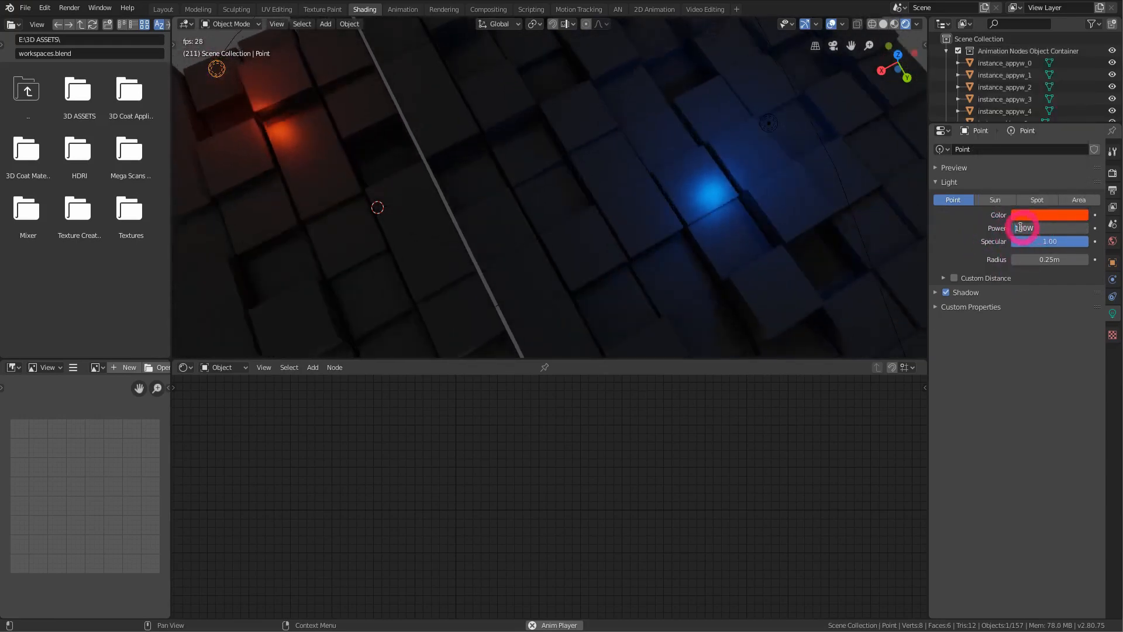
drag(1020, 228, 981, 236)
text(3)
key(Return)
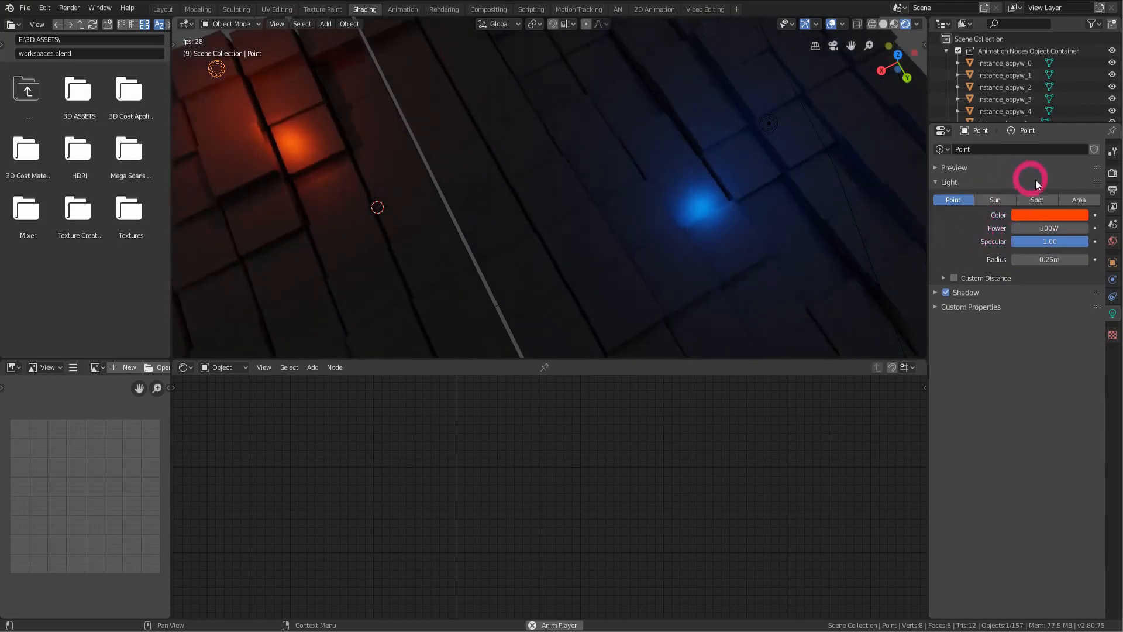
- Change the orange-red light to an Area light with a Disk shape and a size of 7.41 m
click(1074, 200)
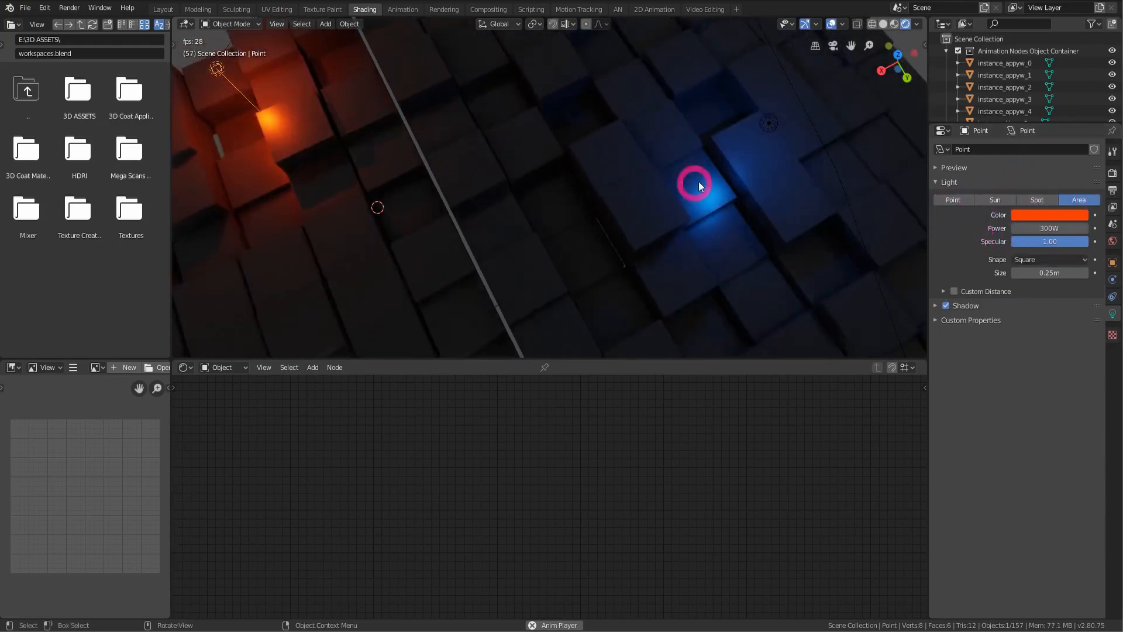
drag(1027, 273, 1080, 272)
click(1044, 259)
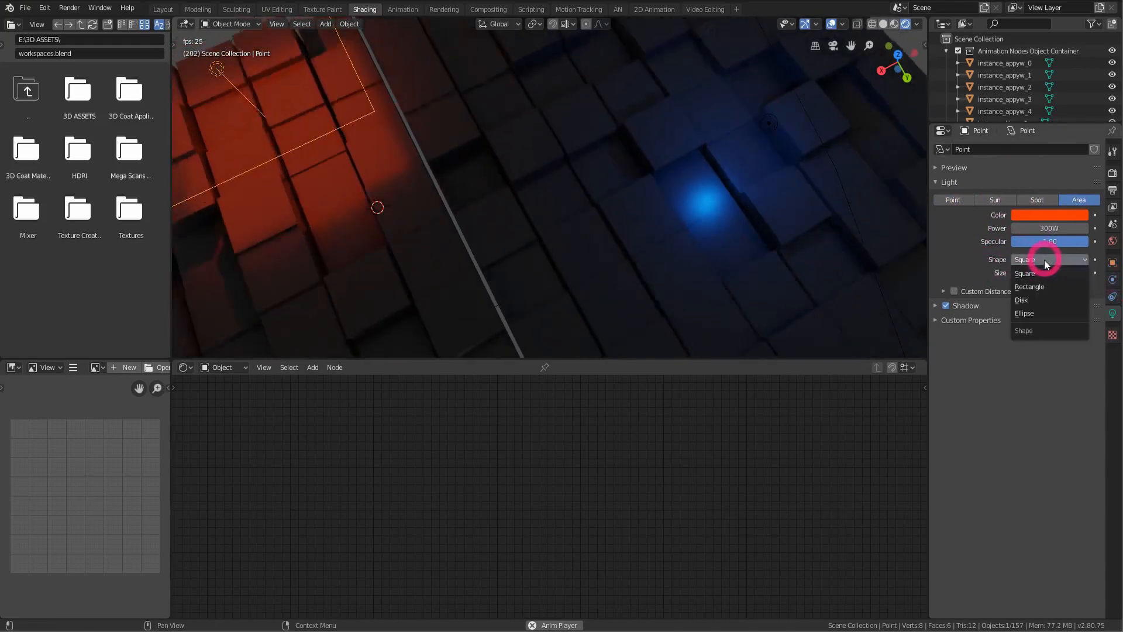
click(1043, 298)
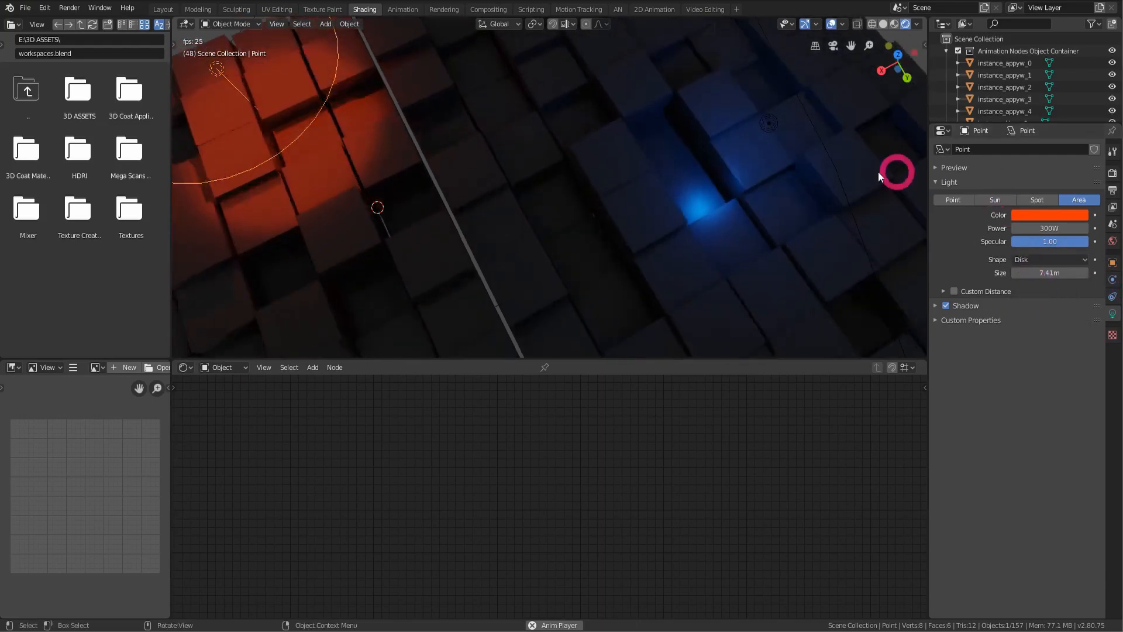
- Change the blue Point.001 light to an Area light with a Disk shape and a size of 7.3 m
click(770, 122)
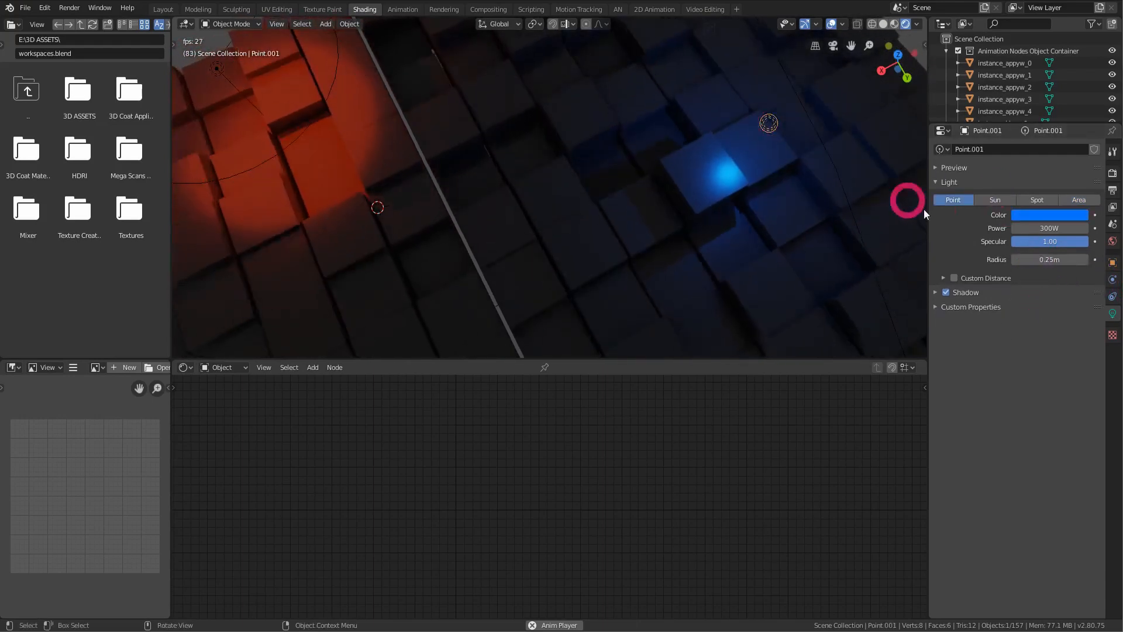
click(1078, 200)
mouse_move(1037, 270)
mouse_down()
mouse_move(1096, 276)
mouse_move(1052, 268)
mouse_up()
click(1055, 259)
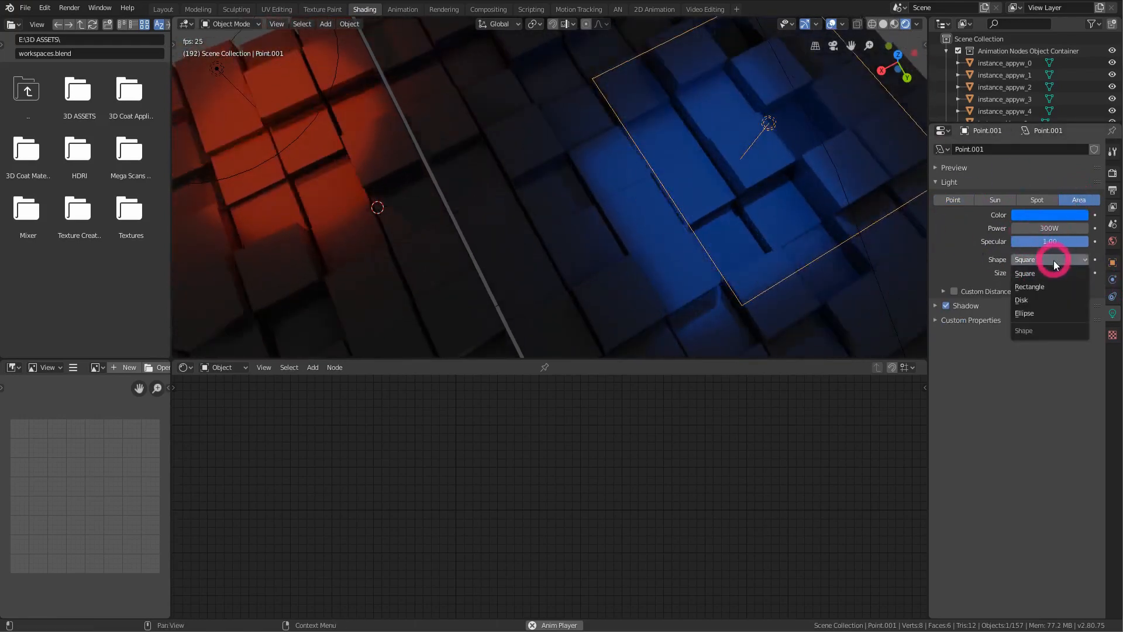
click(1049, 299)
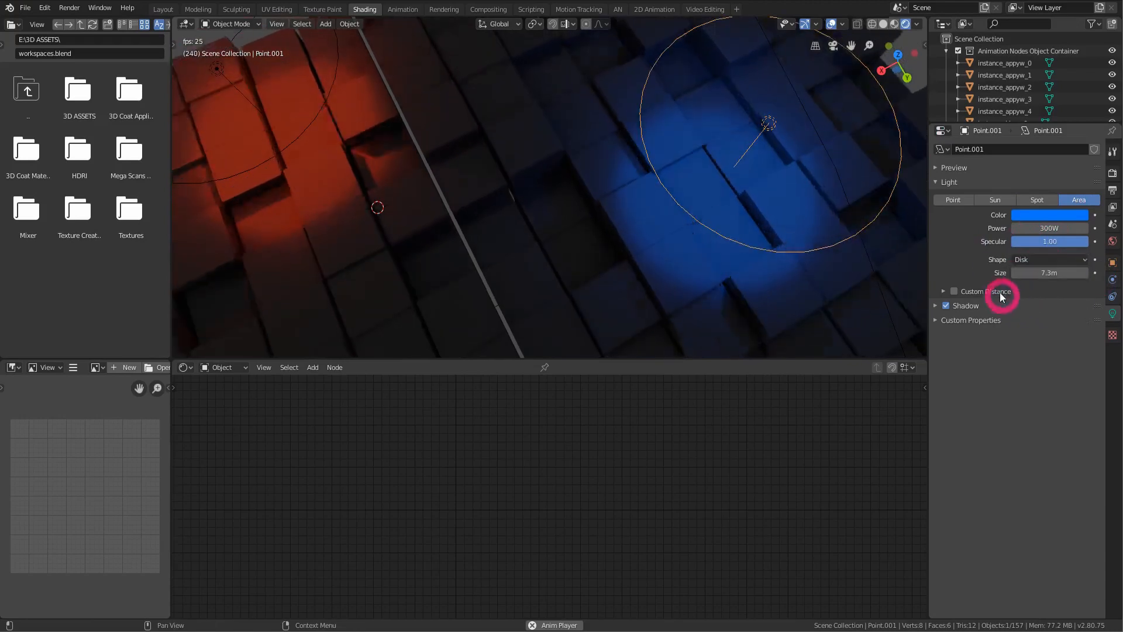
- Move the blue area light further out toward the grid's edge and rotate it to aim inward at the cubes
click(768, 124)
click(767, 124)
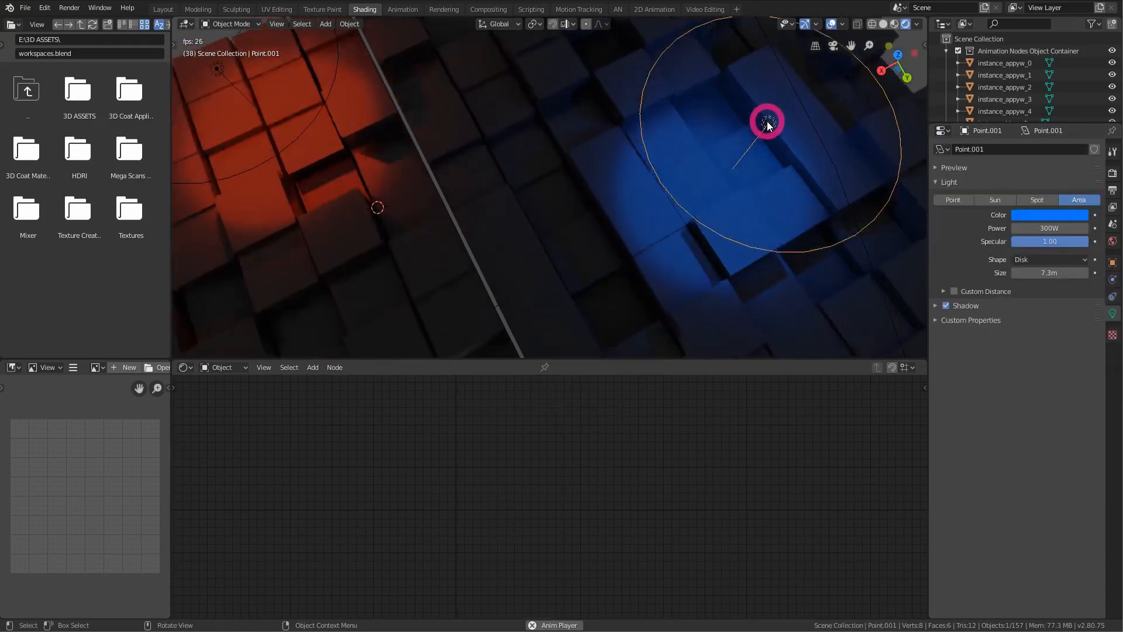
key(g)
click(856, 124)
key(r)
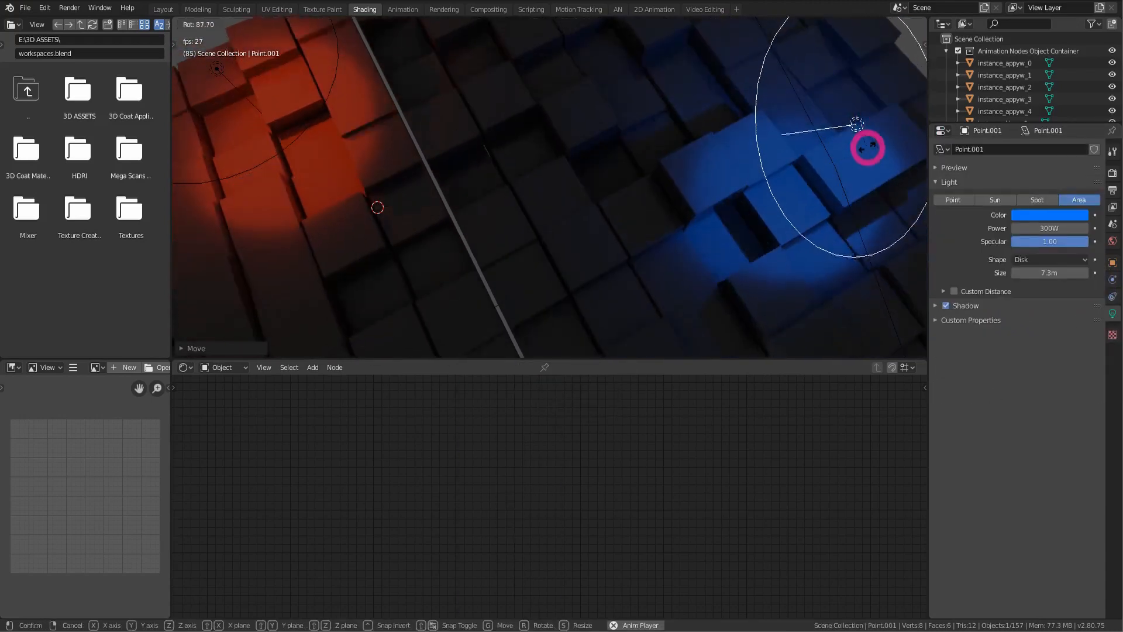
click(870, 139)
- Rotate the orange-red area light toward the middle of the cube grid and shift it slightly outward
click(217, 70)
key(r)
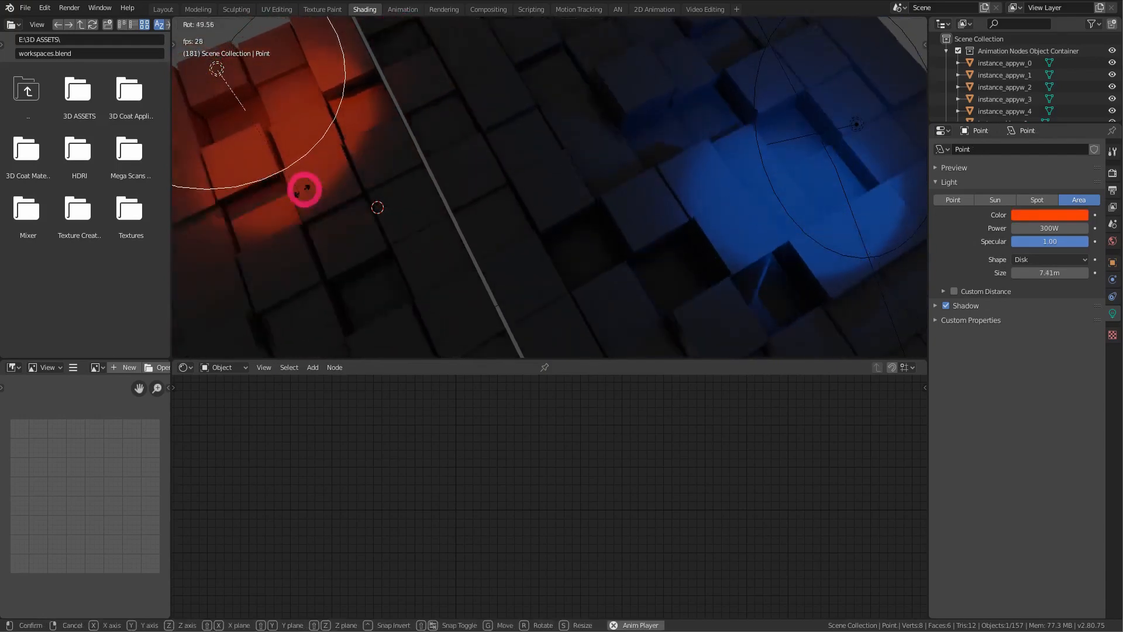
click(473, 138)
key(g)
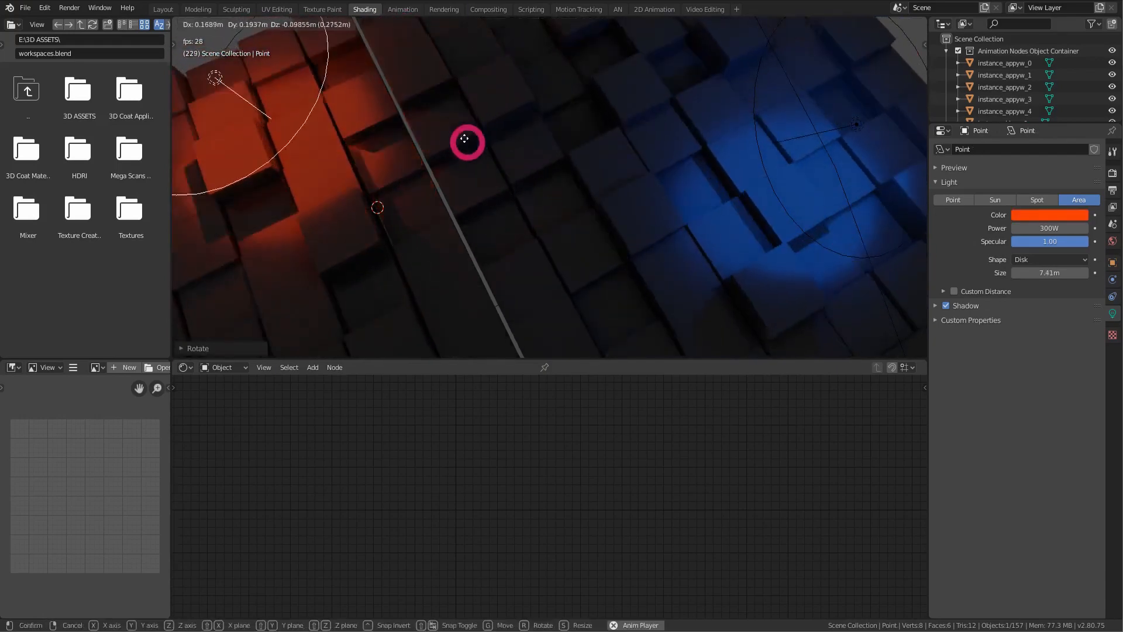
click(491, 136)
key(r)
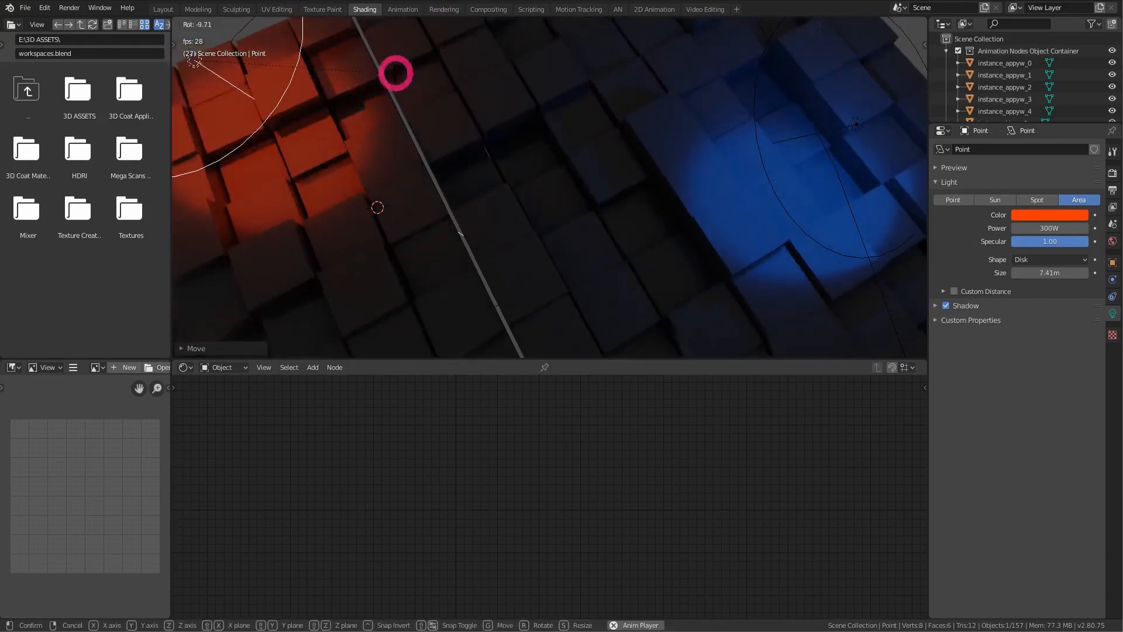
click(632, 183)
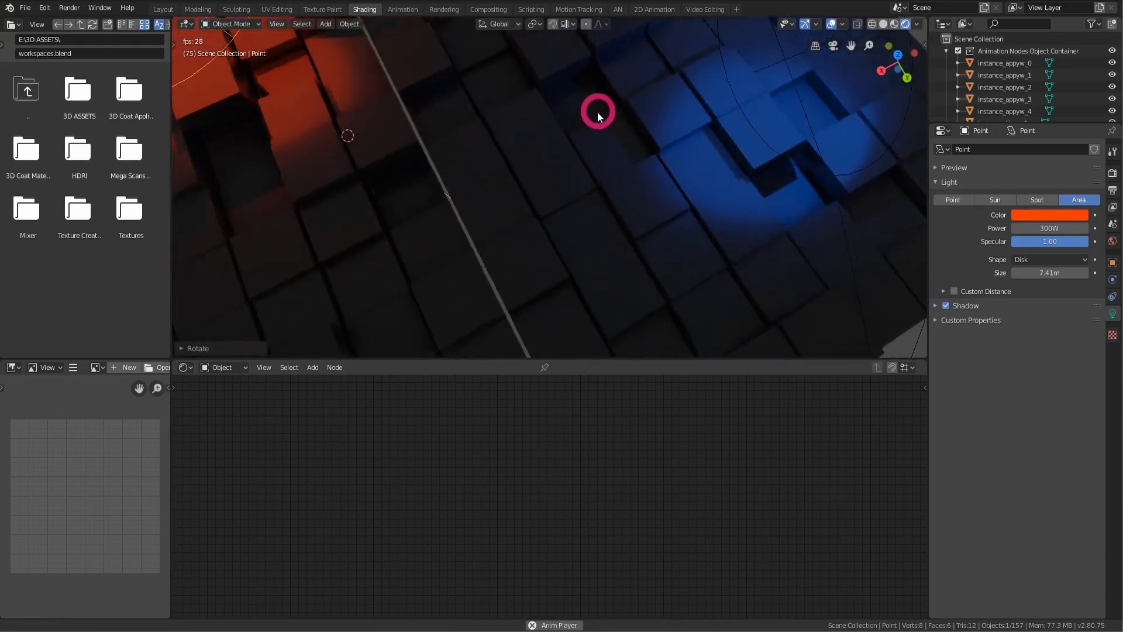
- Switch the shader editor to the World shader and enable its nodes
click(222, 368)
click(238, 402)
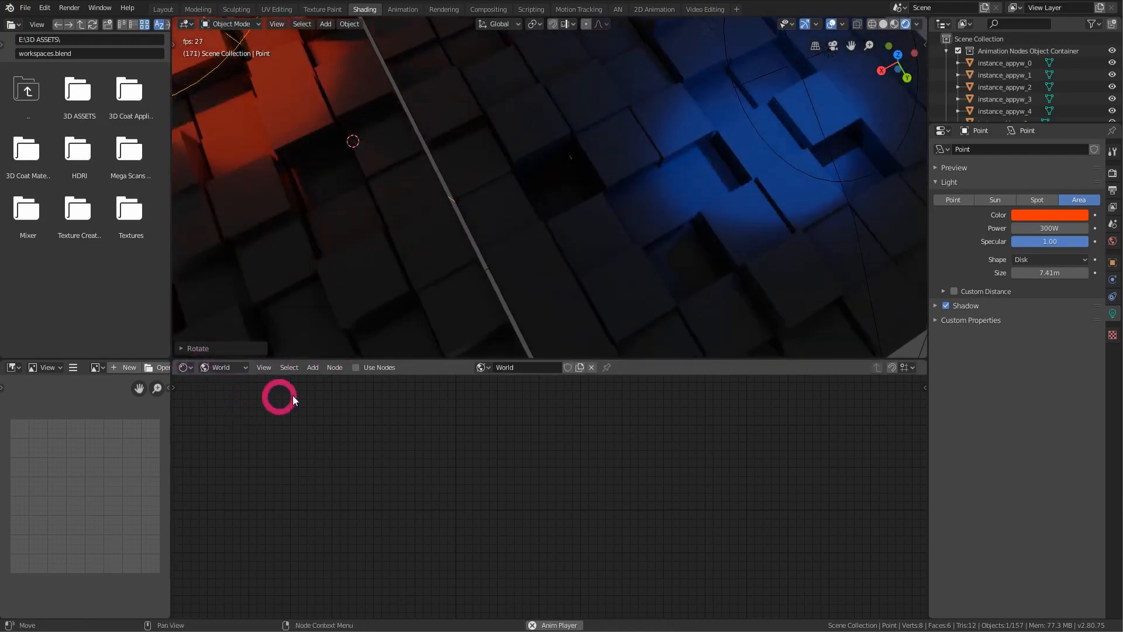
click(371, 367)
middle_drag(393, 415, 395, 464)
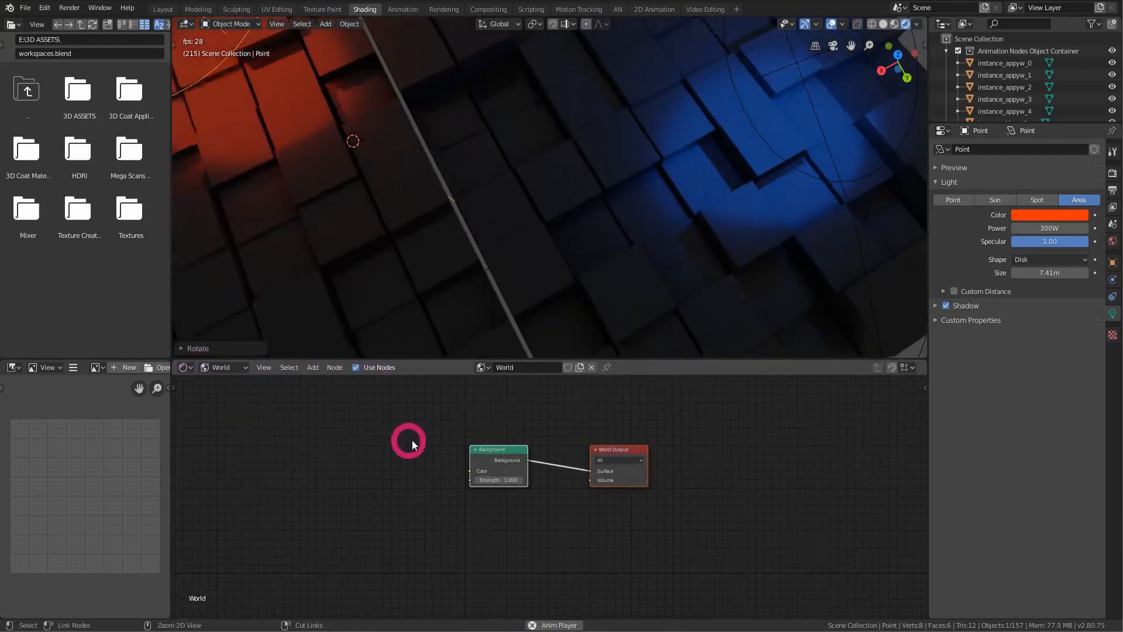
scroll(433, 391, up, 6)
middle_drag(480, 443, 472, 407)
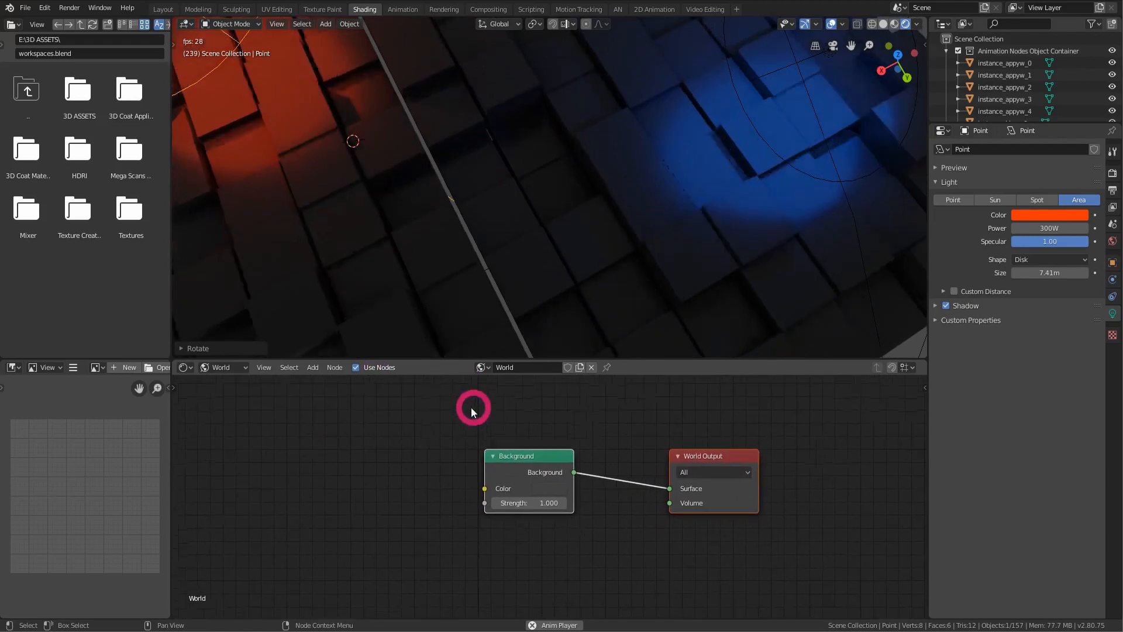
- Browse to the 3D ASSETS\HDRI\Studio\HDRI folder and open 026.hdr in the image editor
double_click(79, 151)
double_click(80, 210)
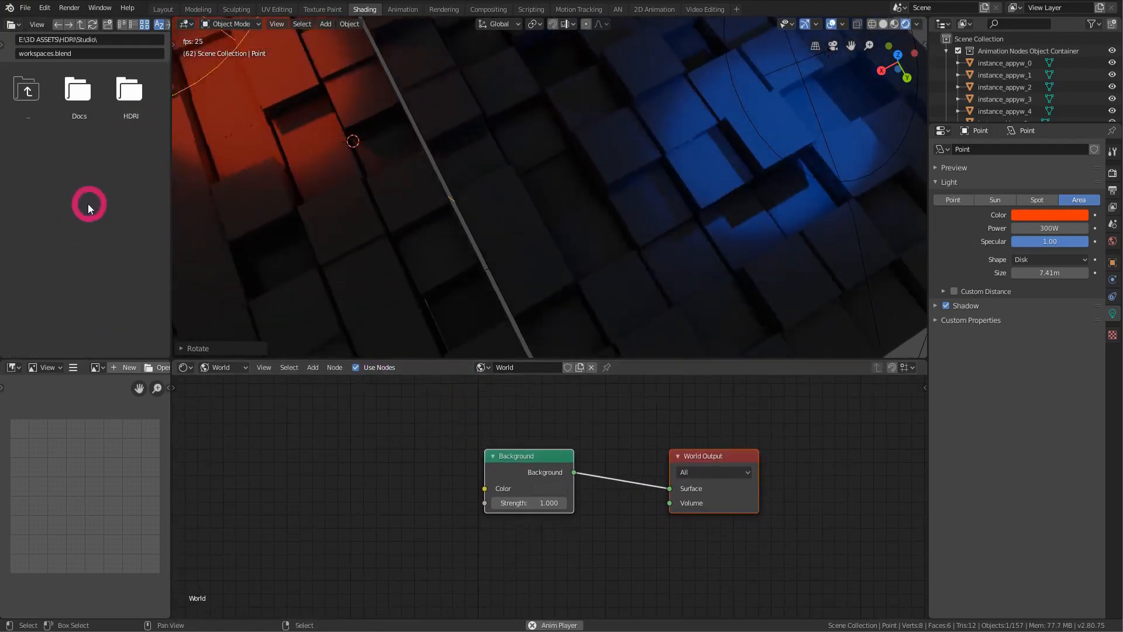
double_click(128, 90)
drag(166, 104, 170, 220)
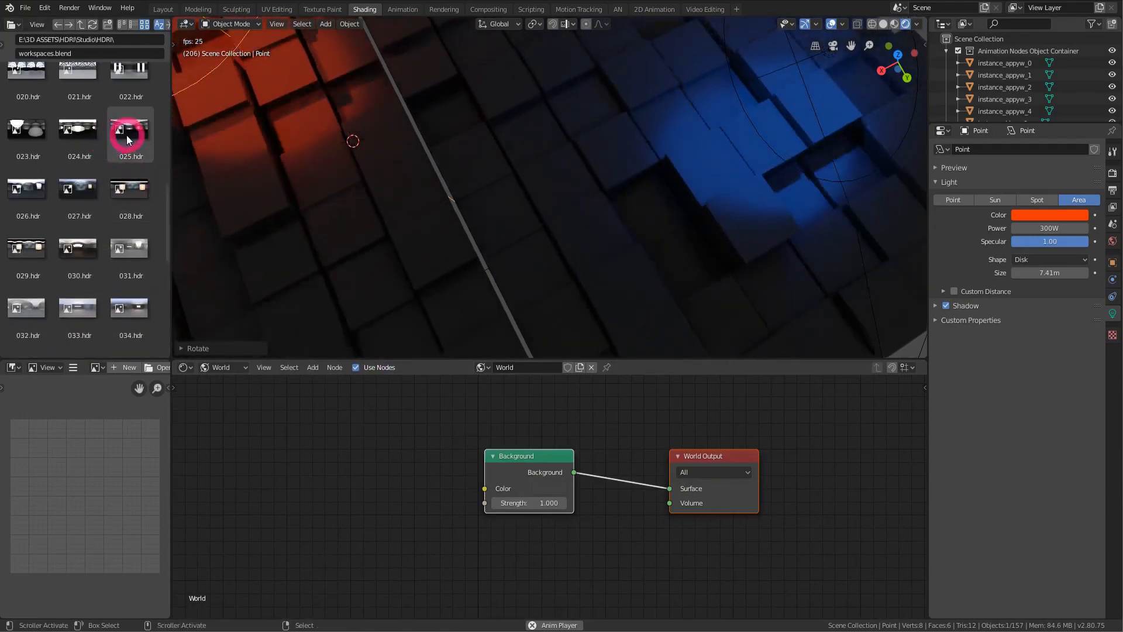
drag(42, 185, 129, 431)
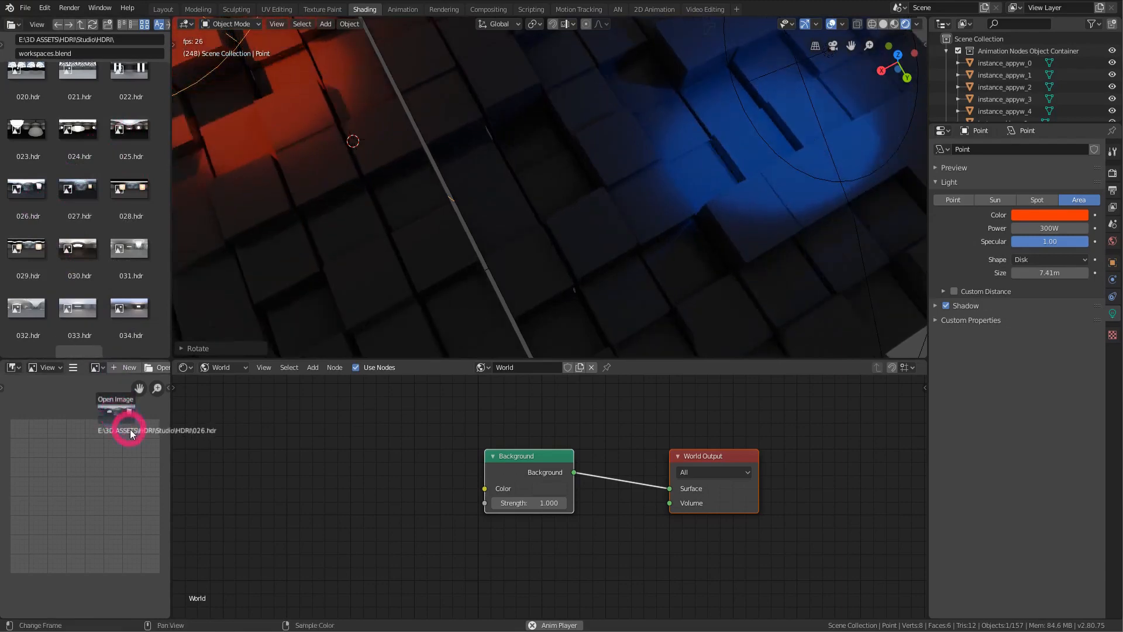
- Add an Environment Texture node using 026.hdr and connect its Color output to the Background node's Color
key(shift+a)
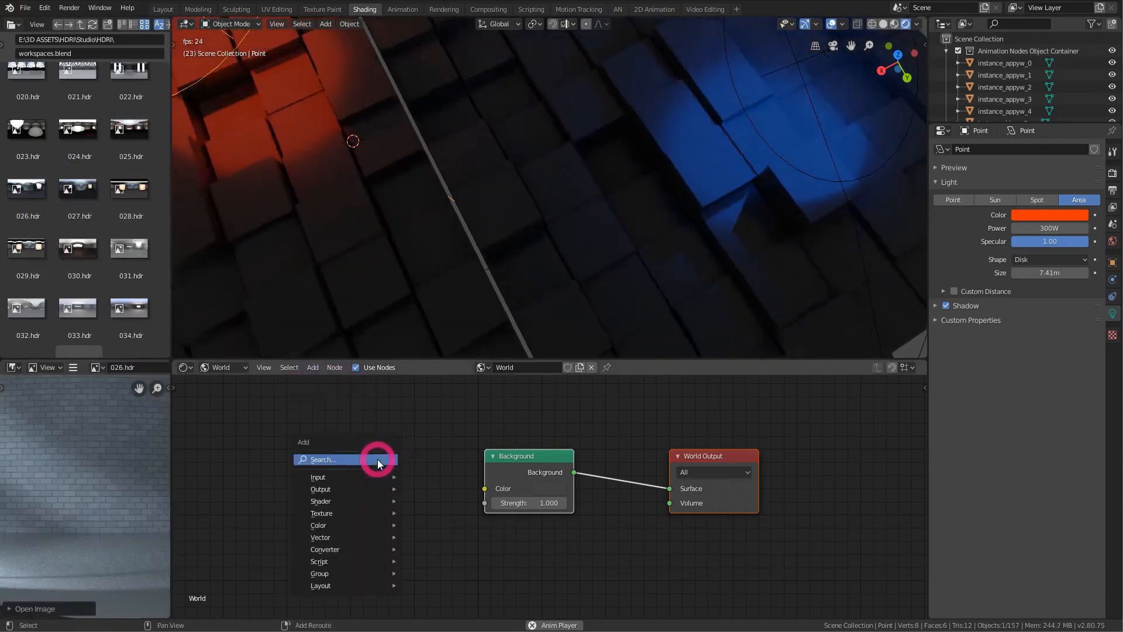
mouse_move(345, 510)
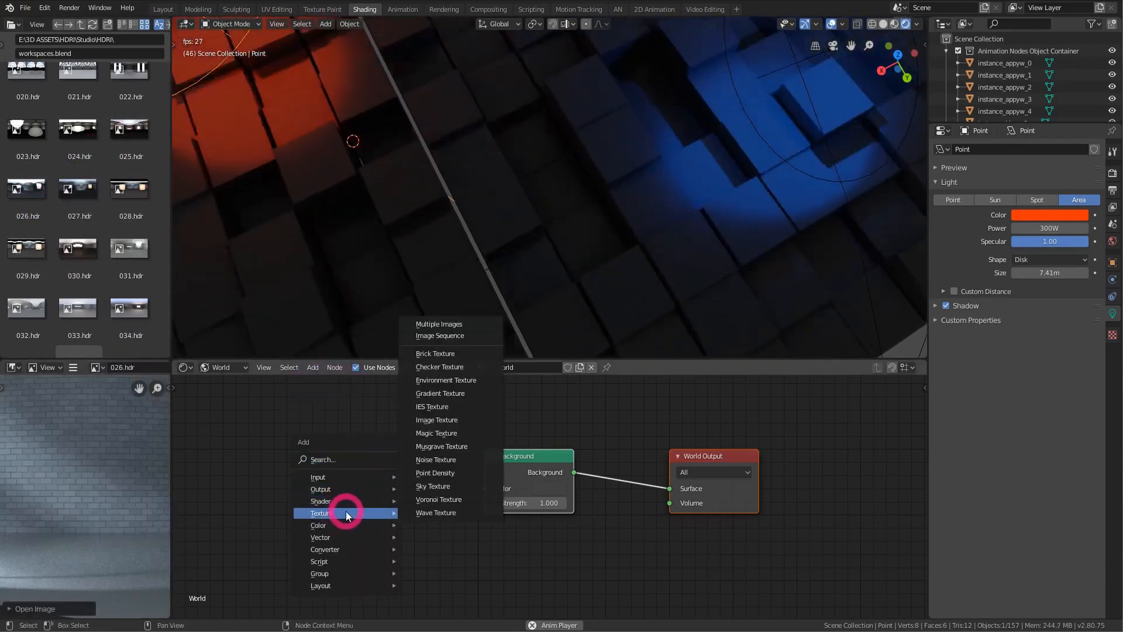
click(462, 380)
click(279, 425)
drag(431, 451, 485, 488)
click(294, 470)
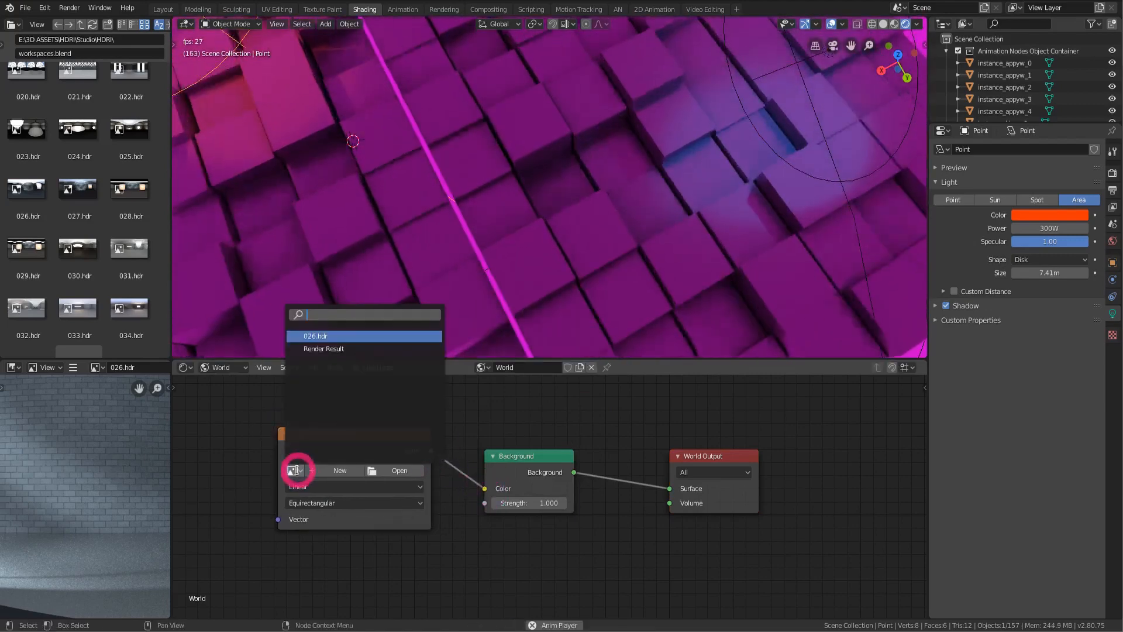
click(315, 335)
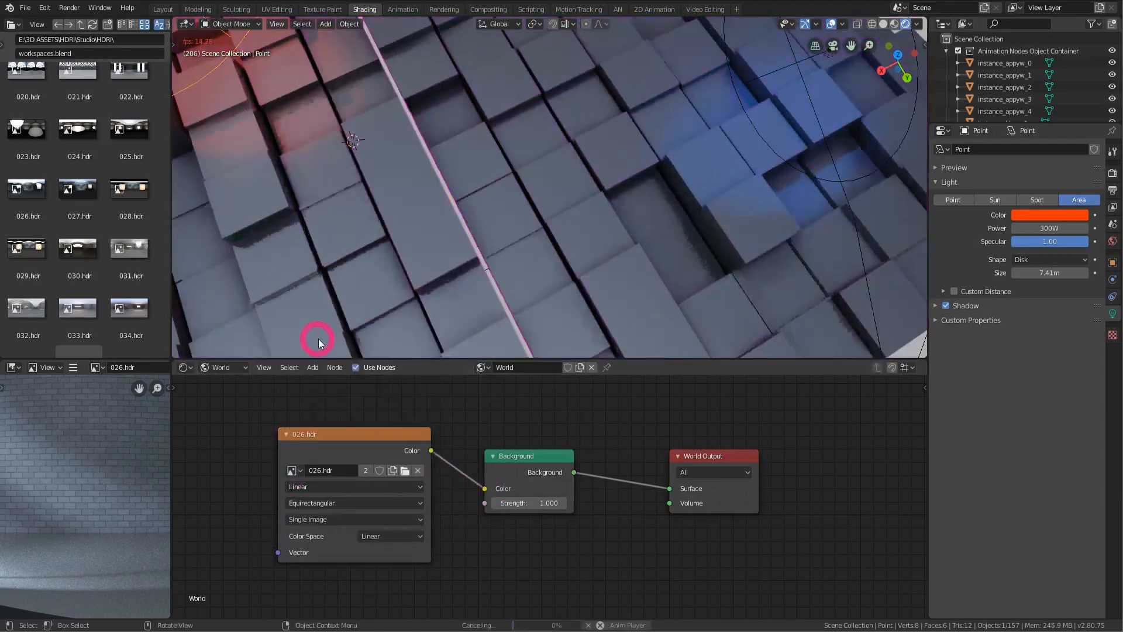
- Set the world Background node's strength to 0.3
ctrl+middle_drag(136, 419, 148, 394)
click(295, 470)
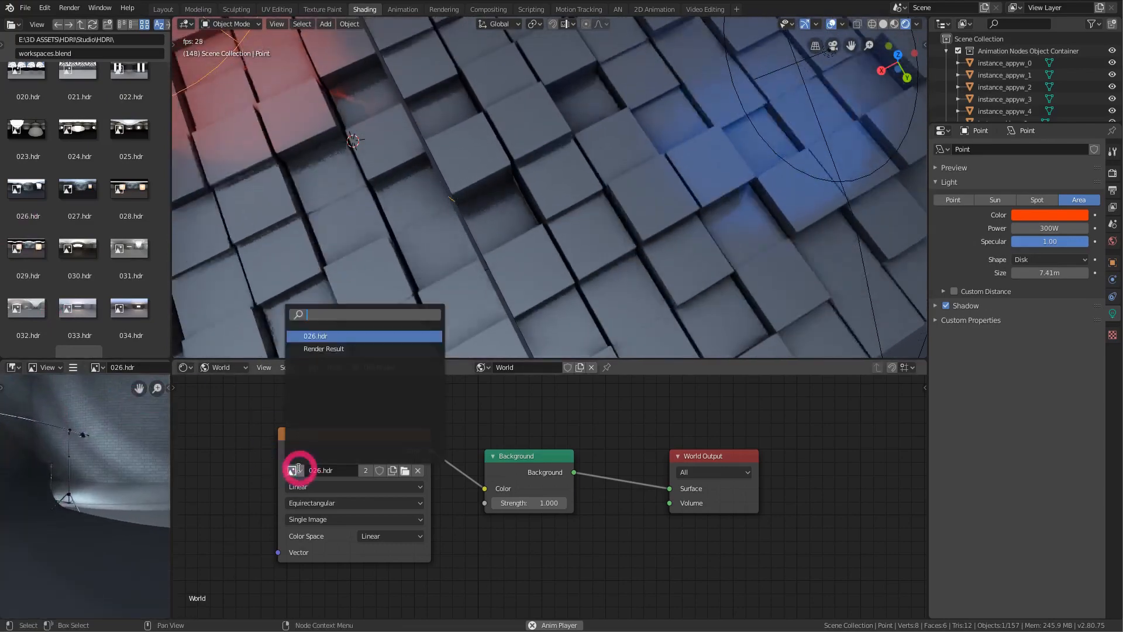
click(204, 448)
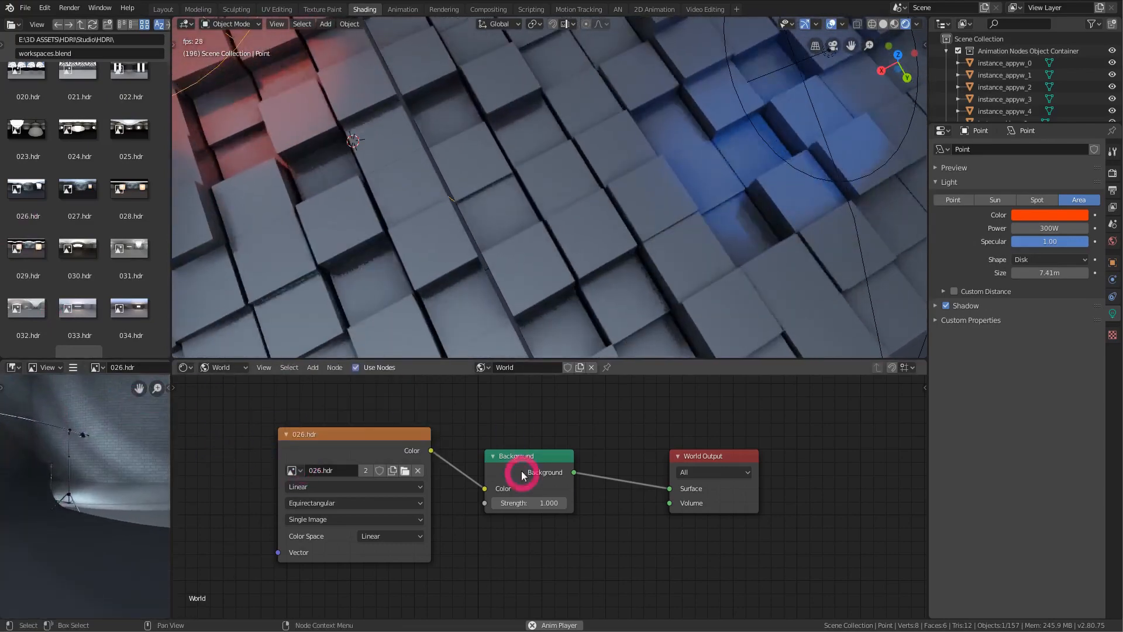
middle_drag(598, 207, 598, 196)
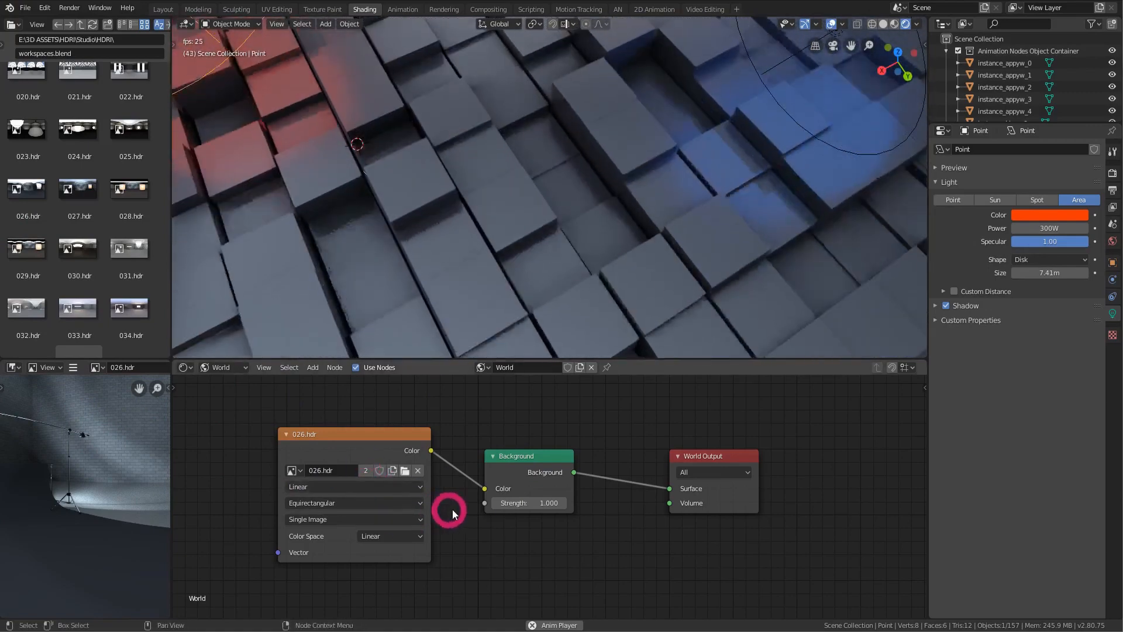
mouse_move(526, 503)
mouse_down()
mouse_move(549, 503)
mouse_move(525, 499)
mouse_up()
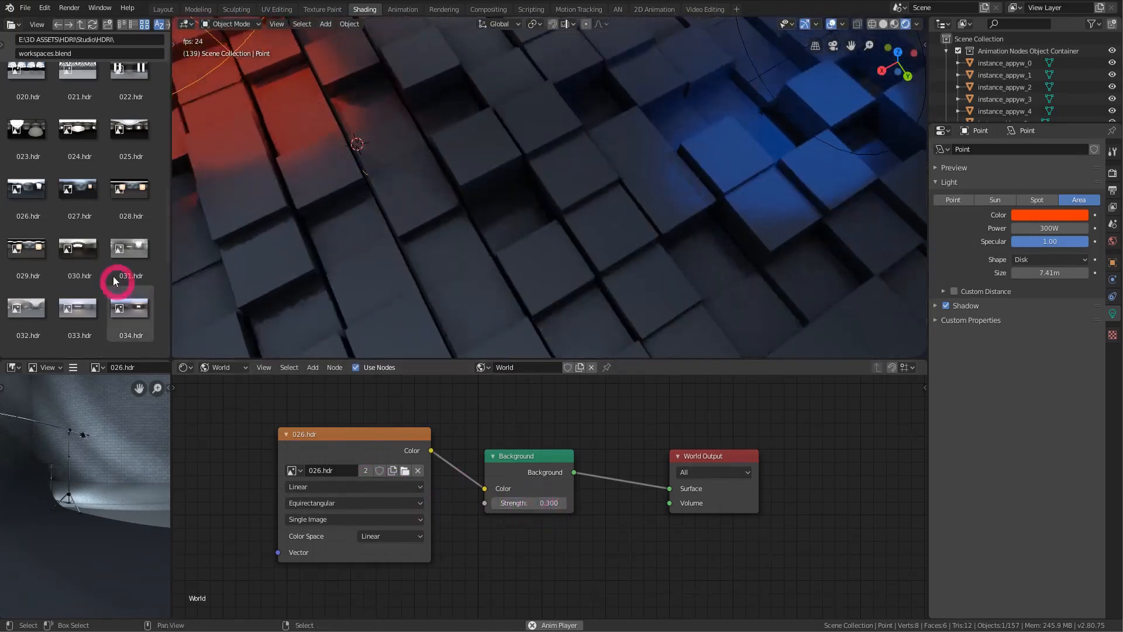
- Replace the environment texture's image with 045.hdr from the HDRI folder and set the background strength to 1
scroll(131, 293, down, 3)
scroll(145, 247, down, 3)
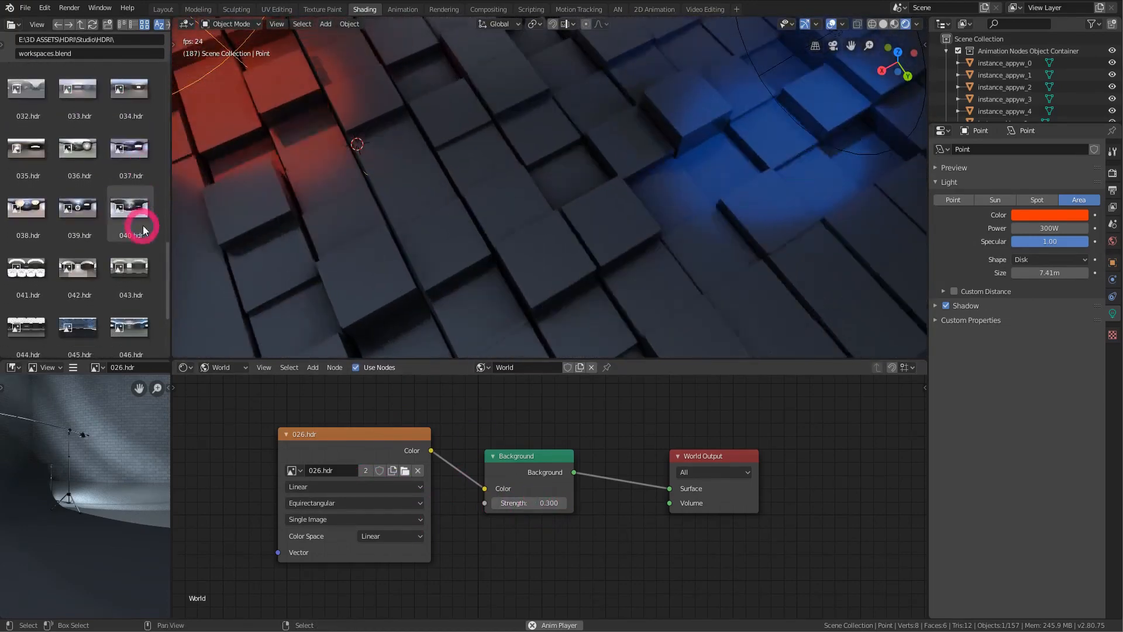
scroll(127, 234, down, 2)
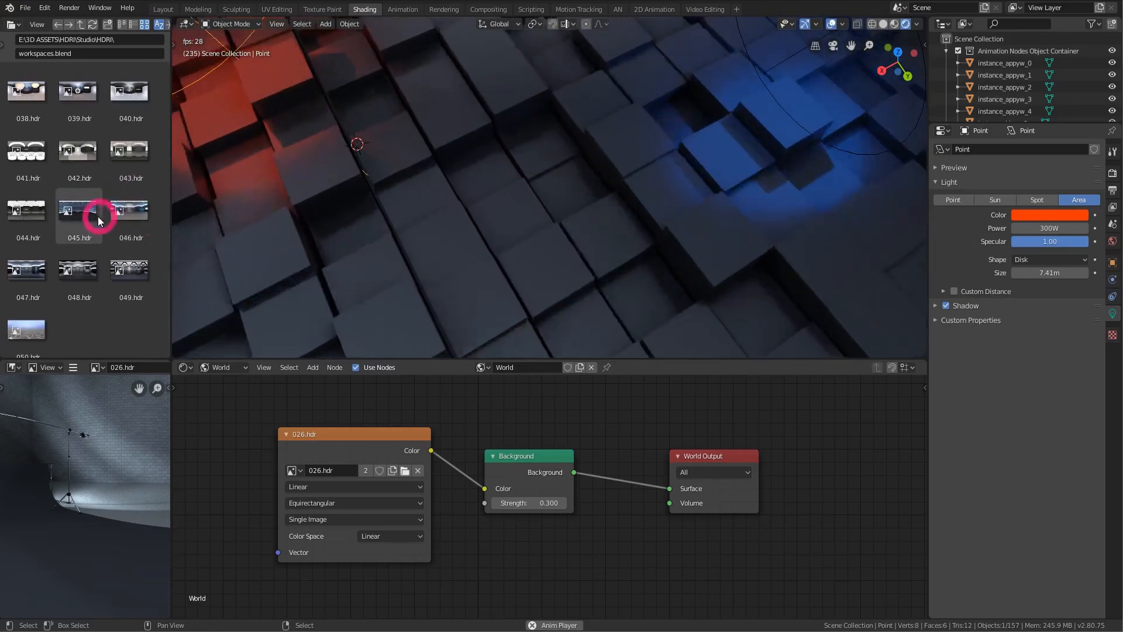
drag(91, 213, 175, 451)
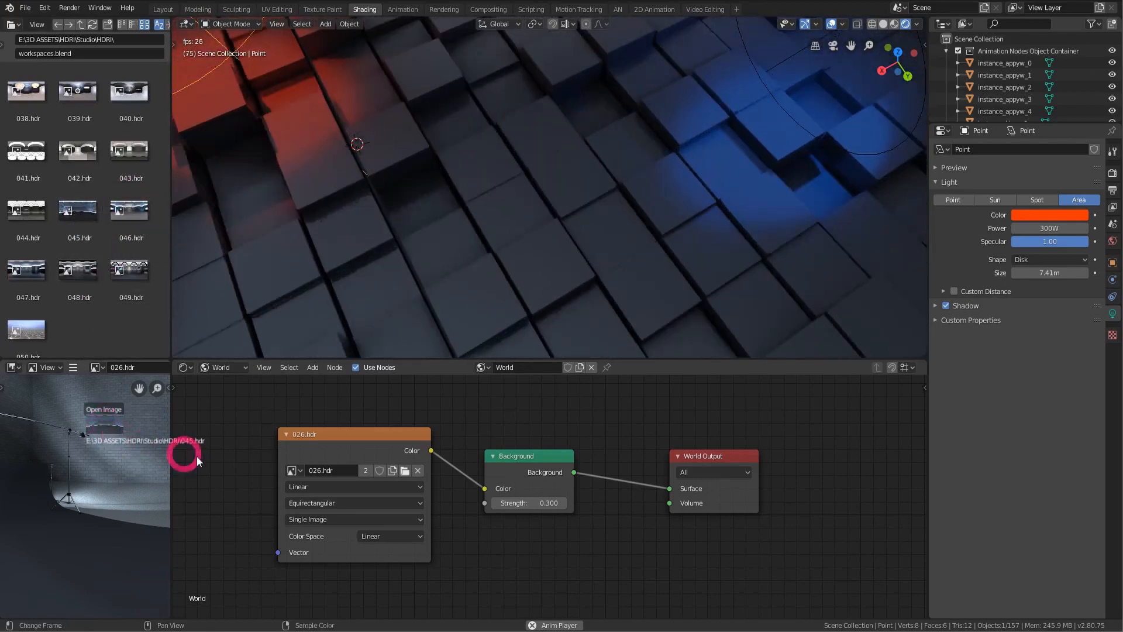
drag(322, 475, 316, 475)
click(293, 471)
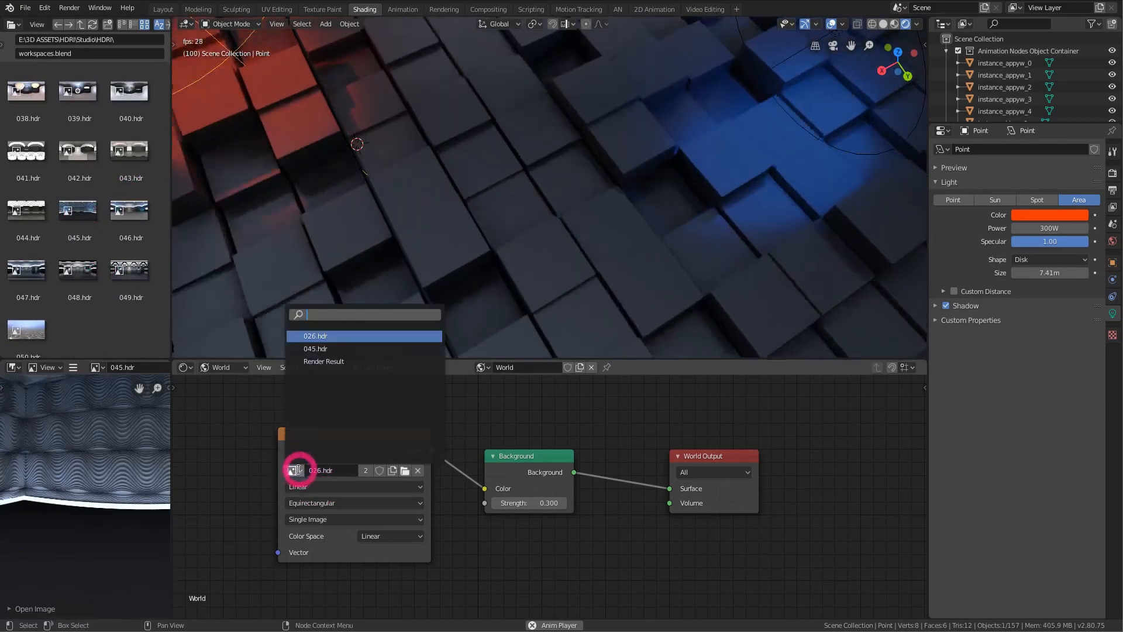
click(336, 348)
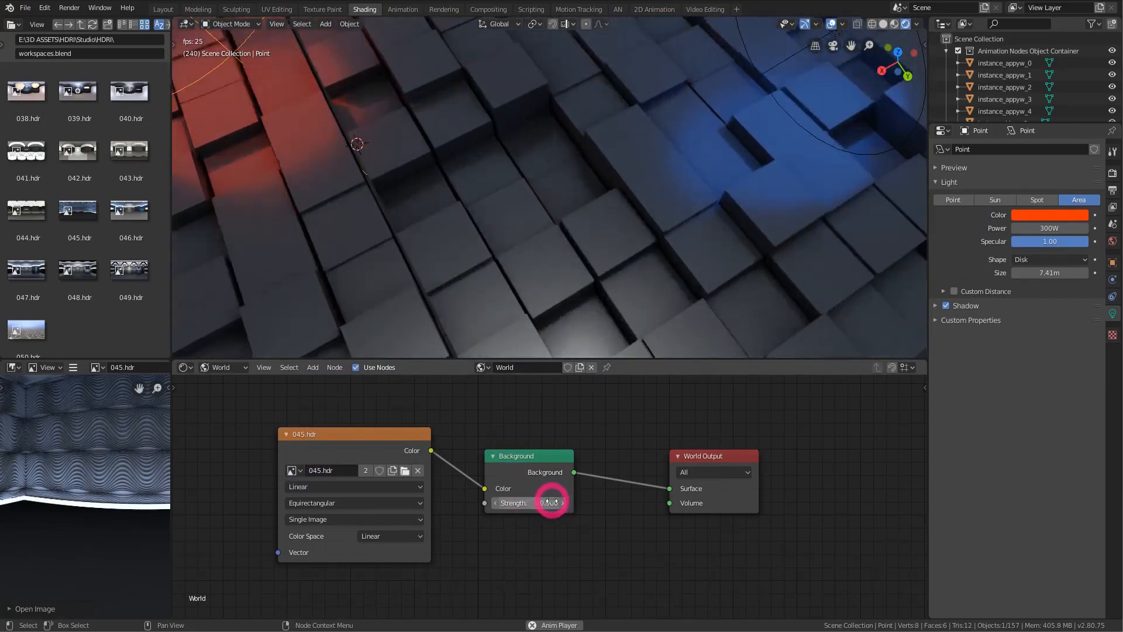
- Switch the shader editor back to object materials and select the Cube to bring up its material nodes
click(222, 367)
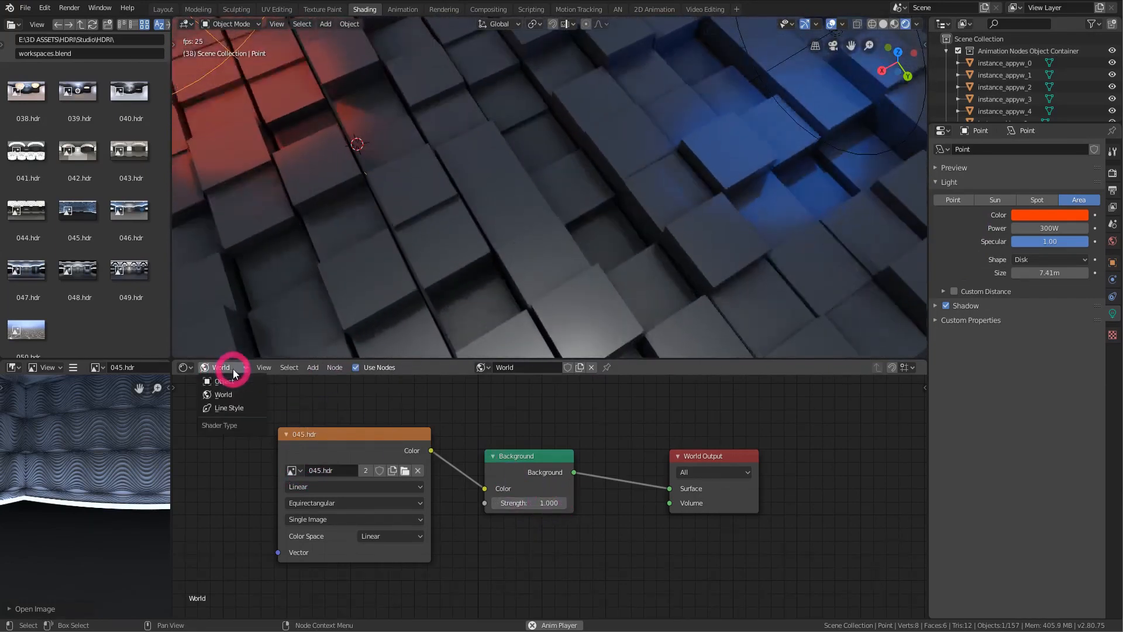
click(228, 381)
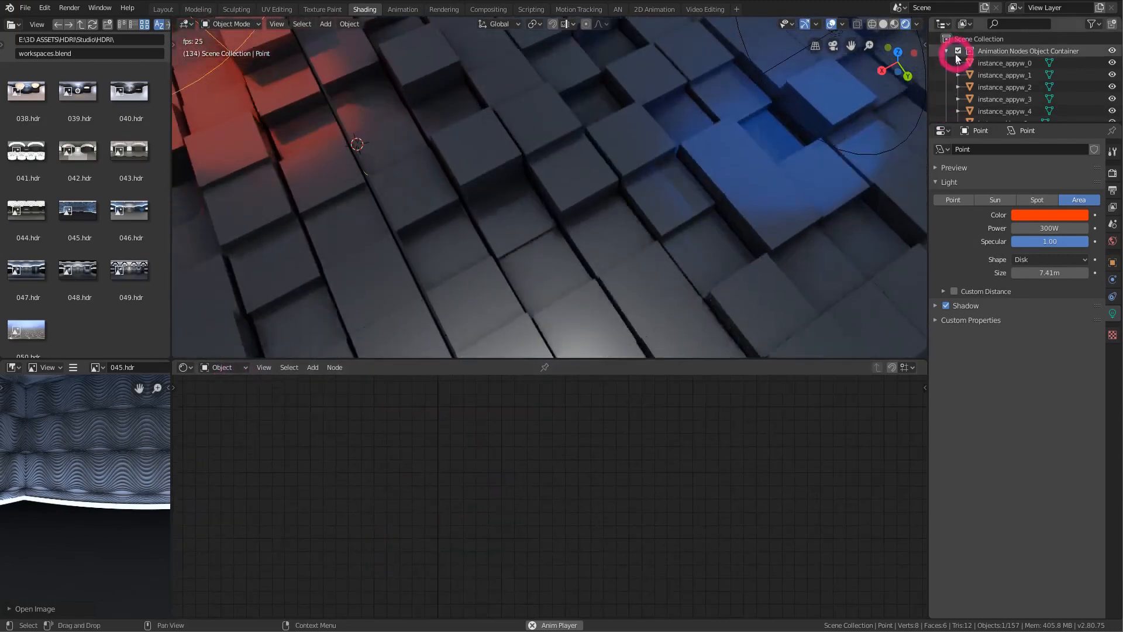
click(948, 51)
click(972, 63)
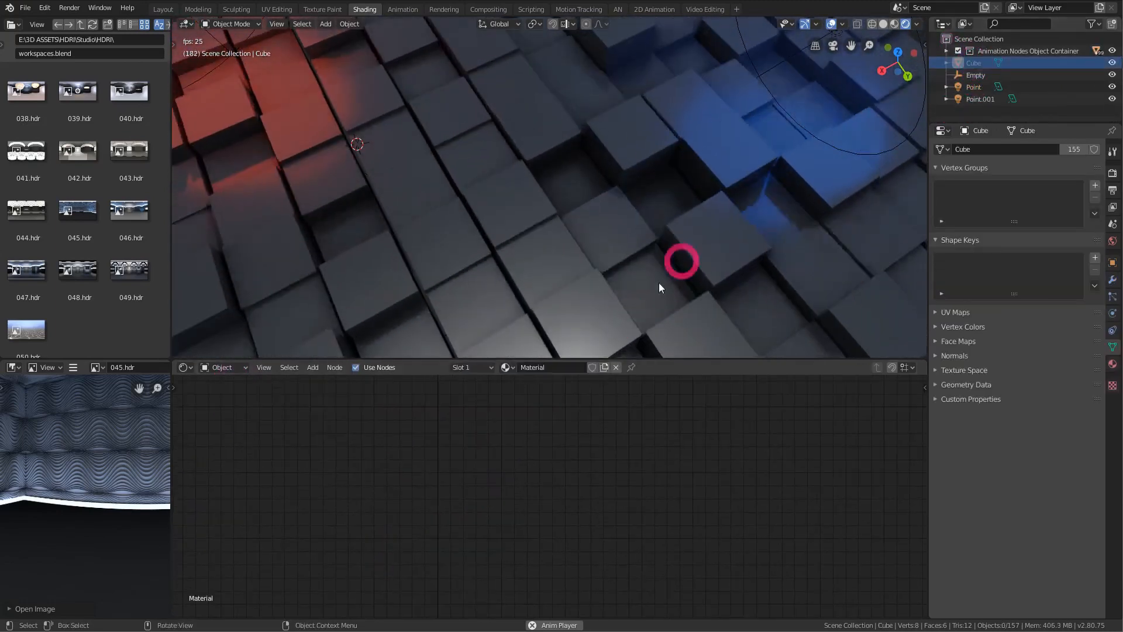
key(Home)
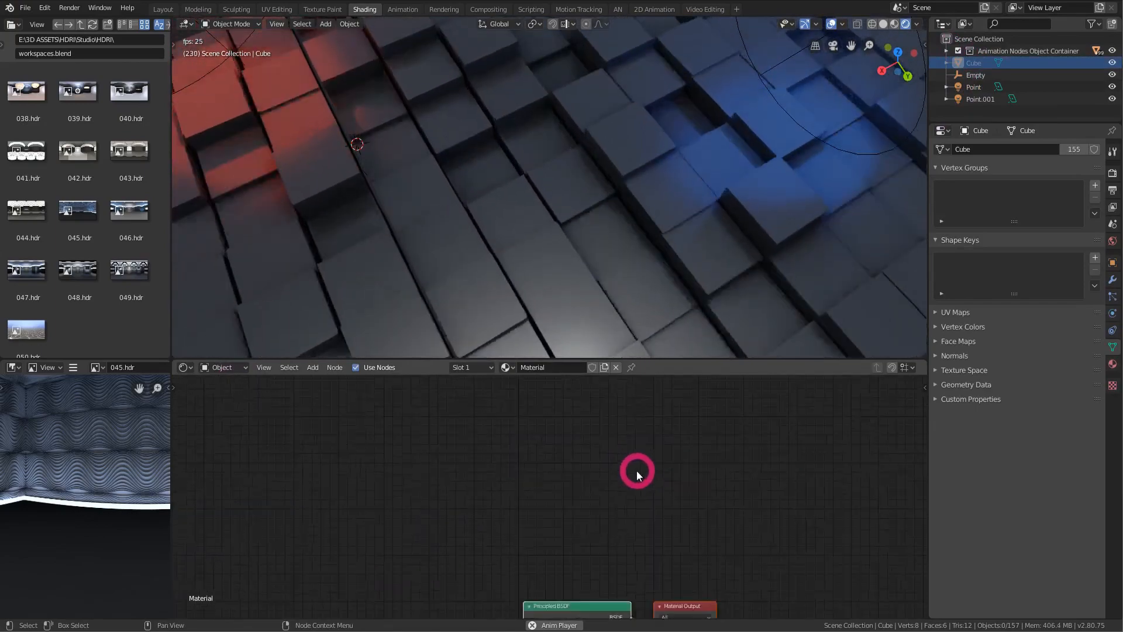
scroll(585, 430, up, 3)
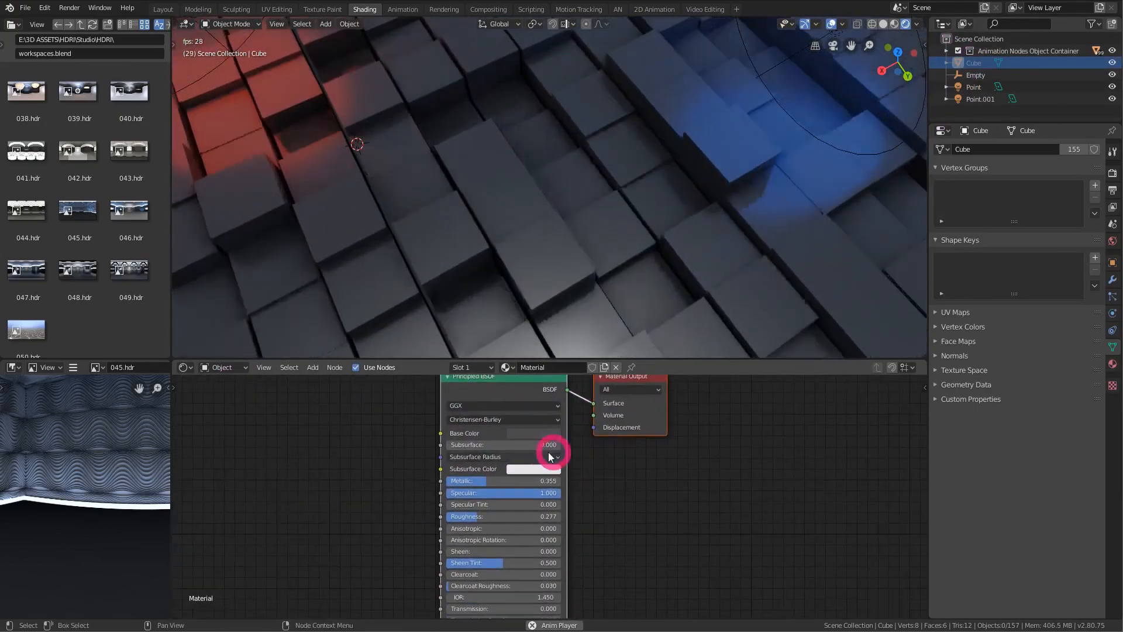
- Darken the cube material's base color to a value of 0.135 and lower its roughness to 0.218
click(544, 436)
drag(598, 336, 598, 345)
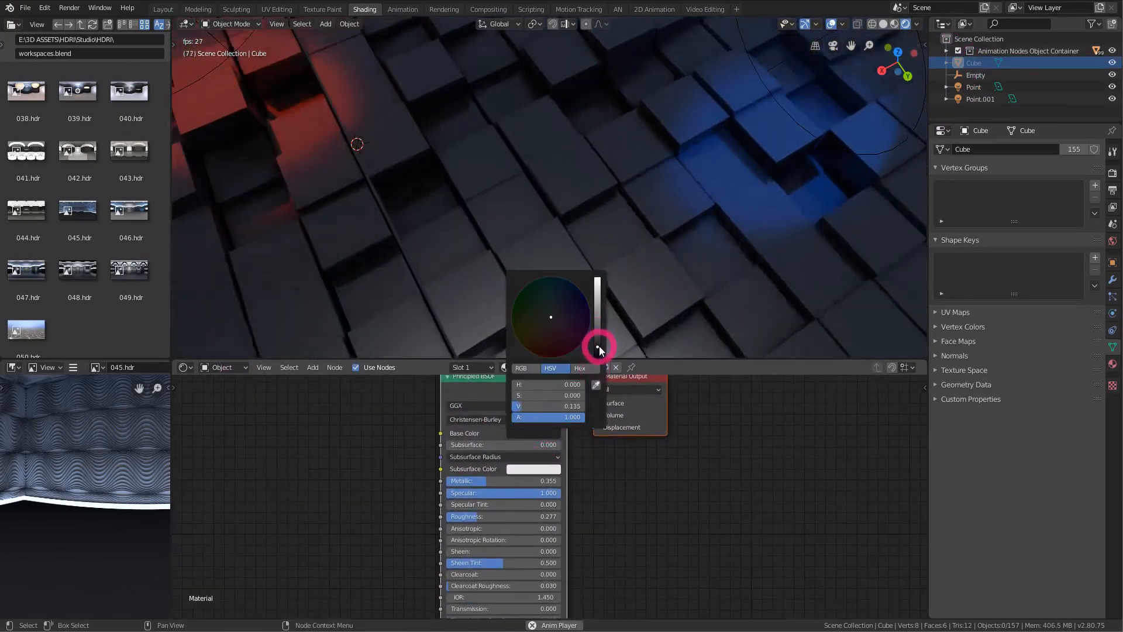
drag(472, 516, 463, 521)
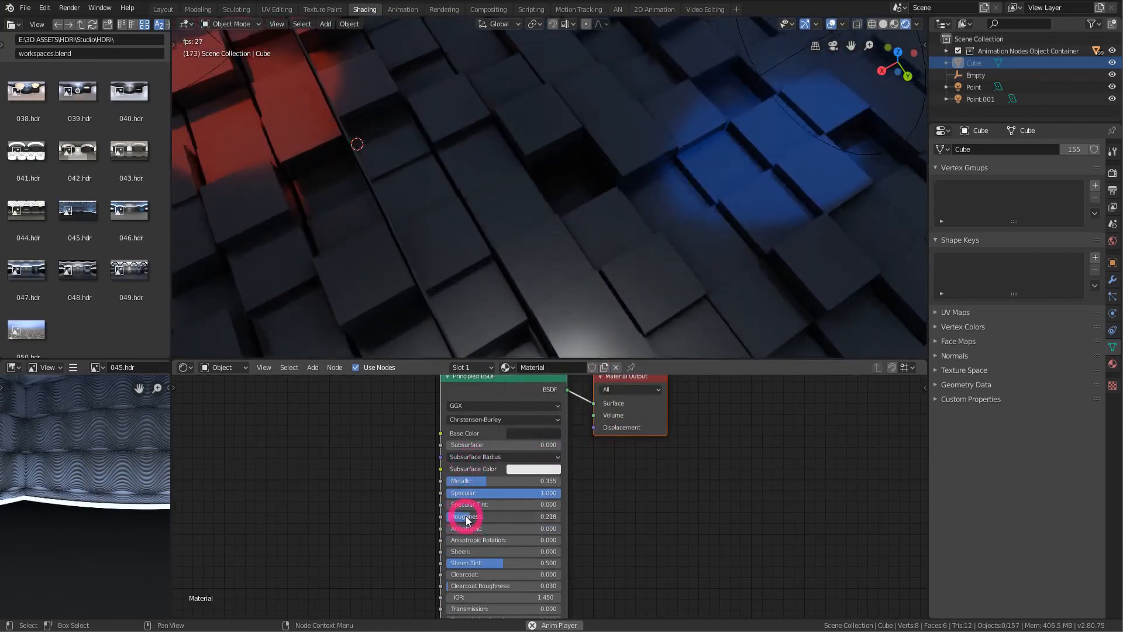
- Pause the animation and try to add a modifier to the hidden Cube
click(1113, 279)
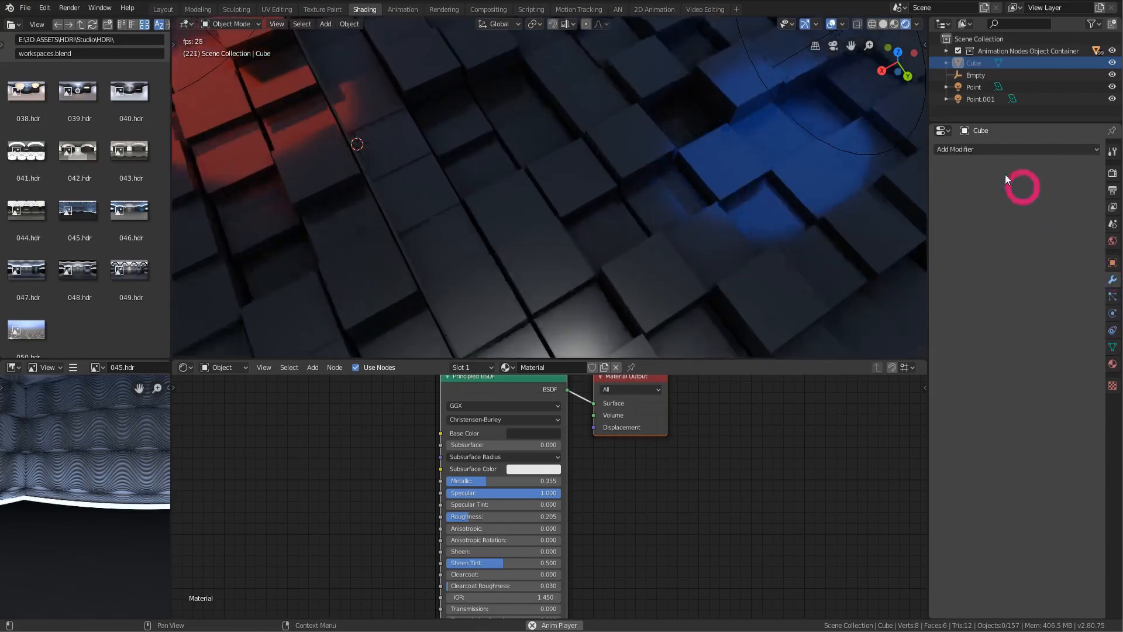
click(998, 150)
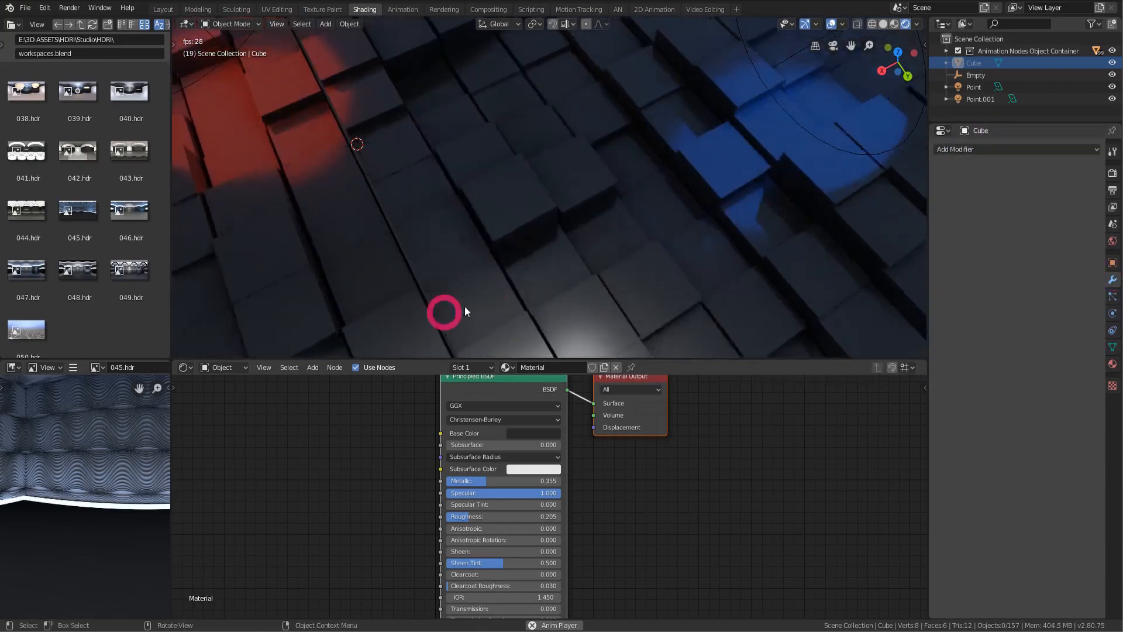
click(1002, 151)
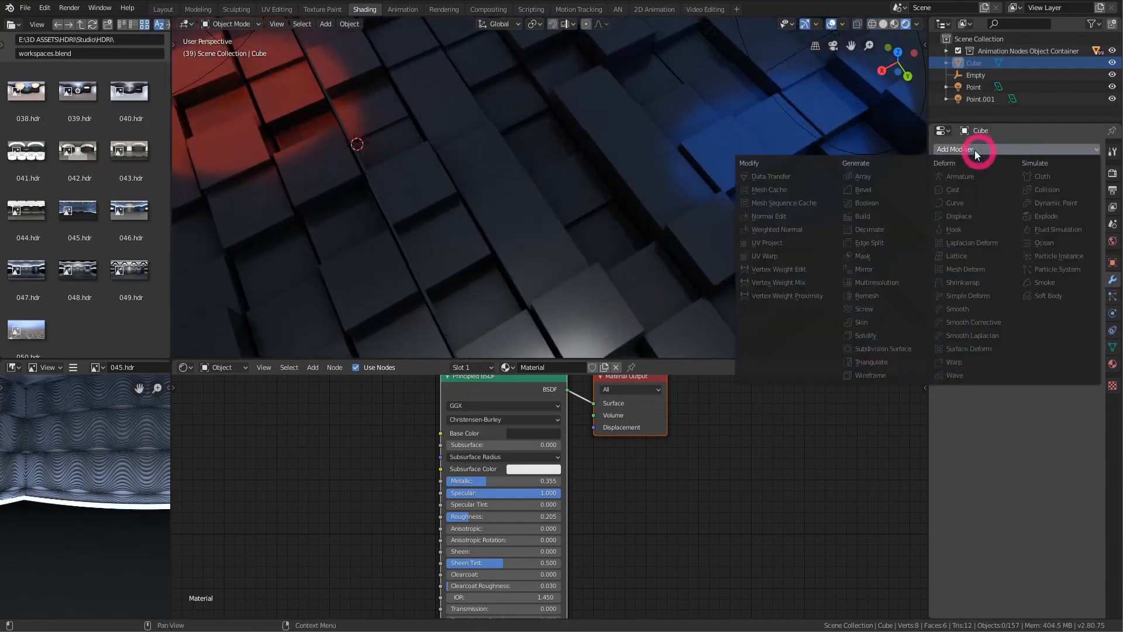
key(space)
click(979, 74)
click(974, 63)
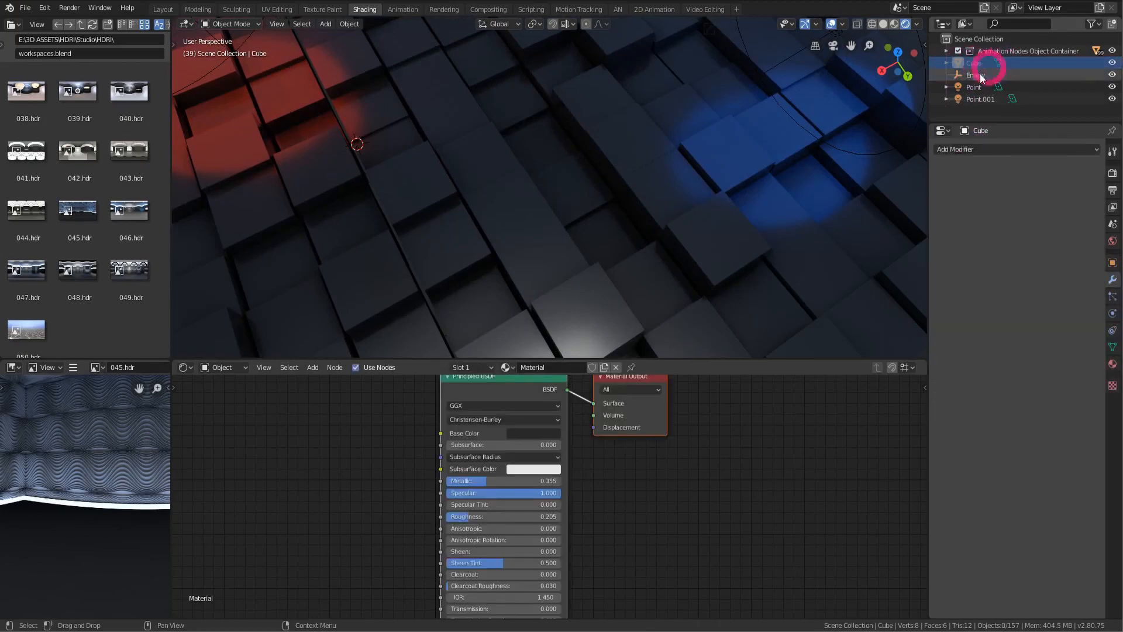
click(994, 150)
click(1094, 28)
- In the AN workspace, show the outliner's Disable in Viewports toggles, re-enable the Cube there and select it
click(621, 9)
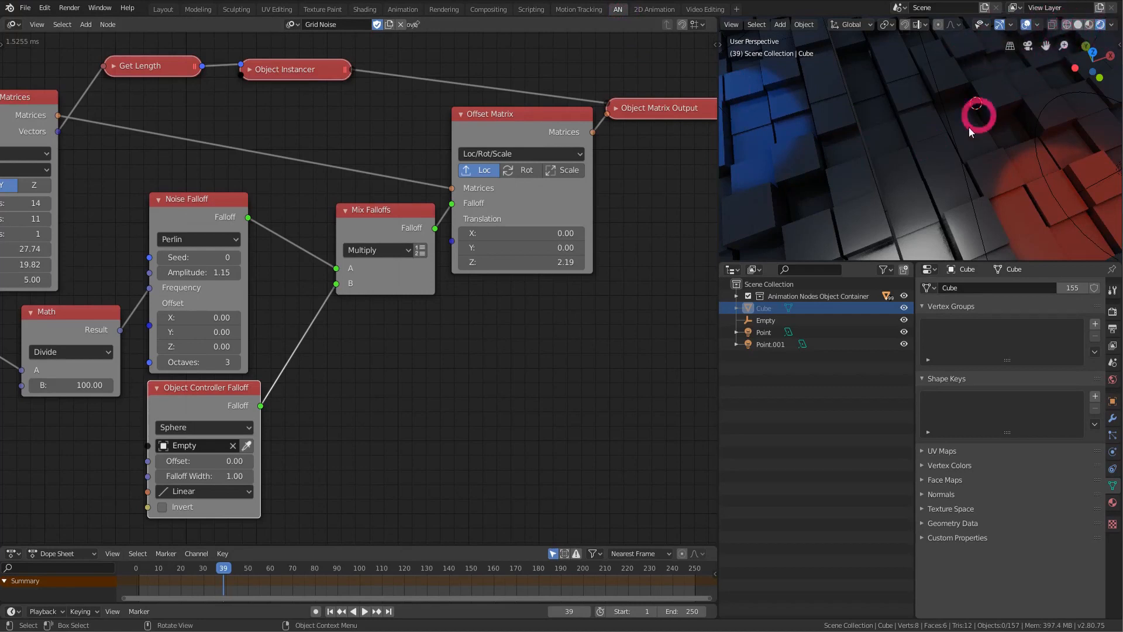
click(885, 270)
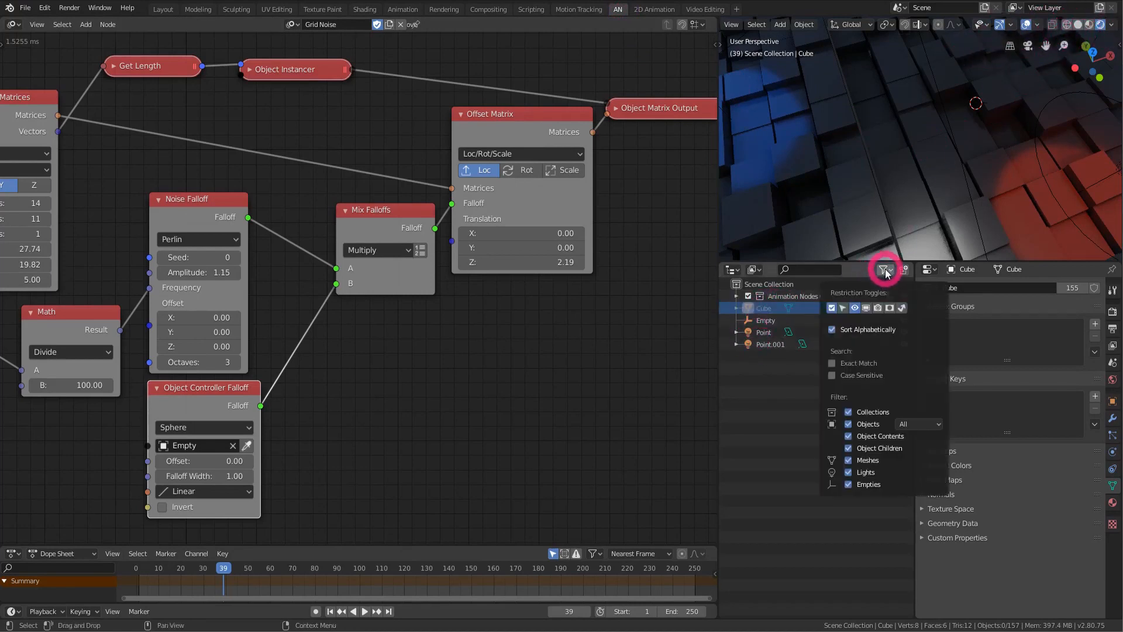
click(867, 308)
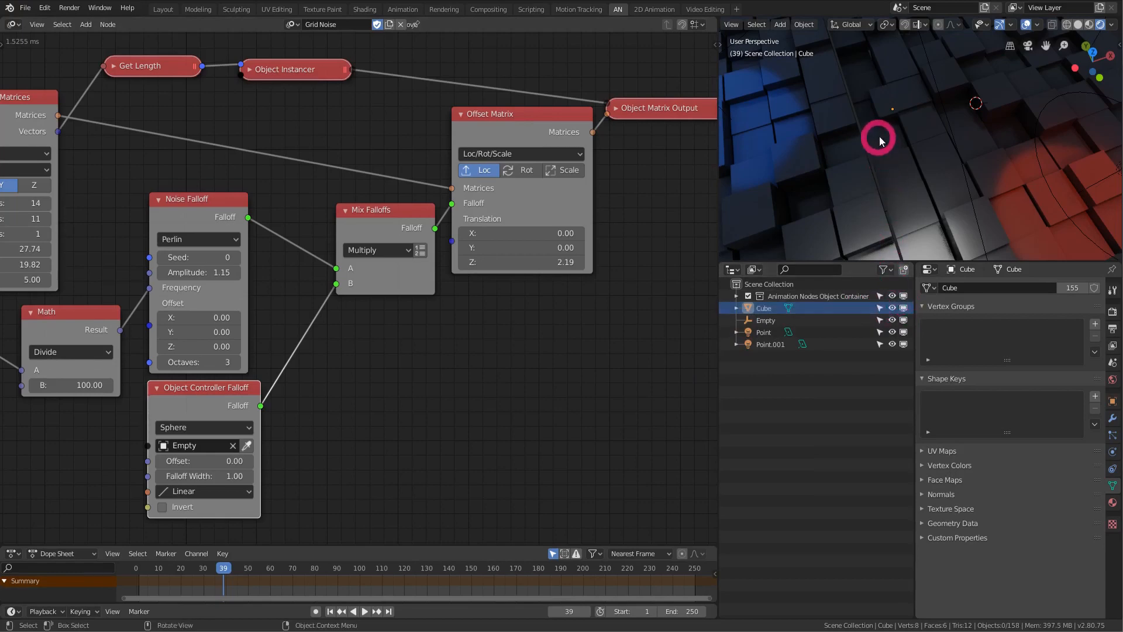
click(782, 305)
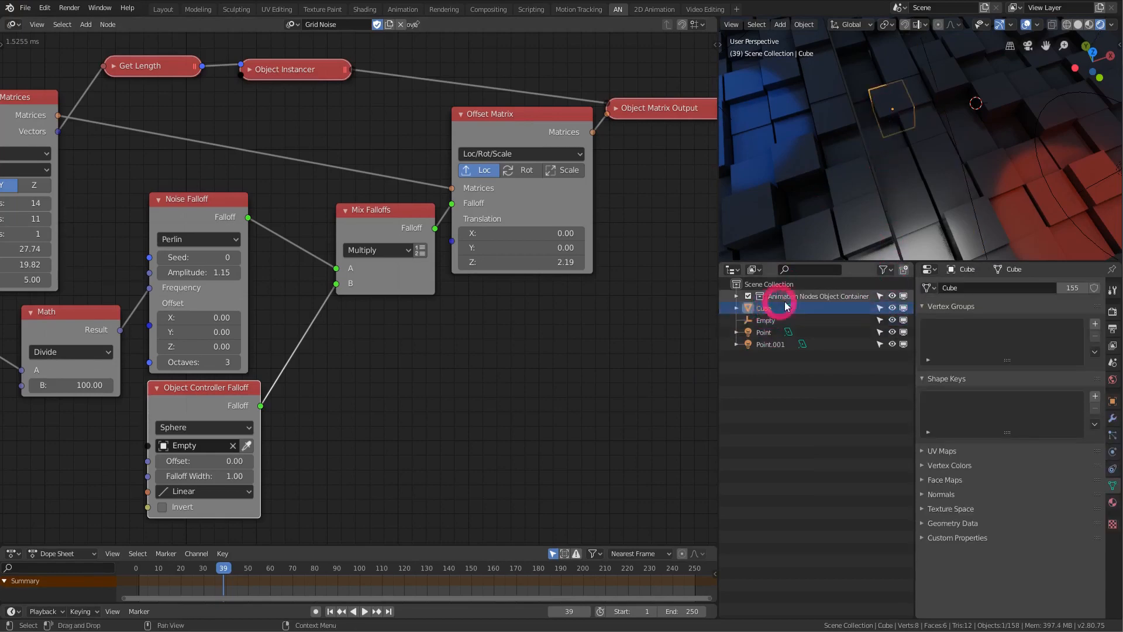
- Add a Bevel modifier to the Cube
click(1113, 419)
click(995, 289)
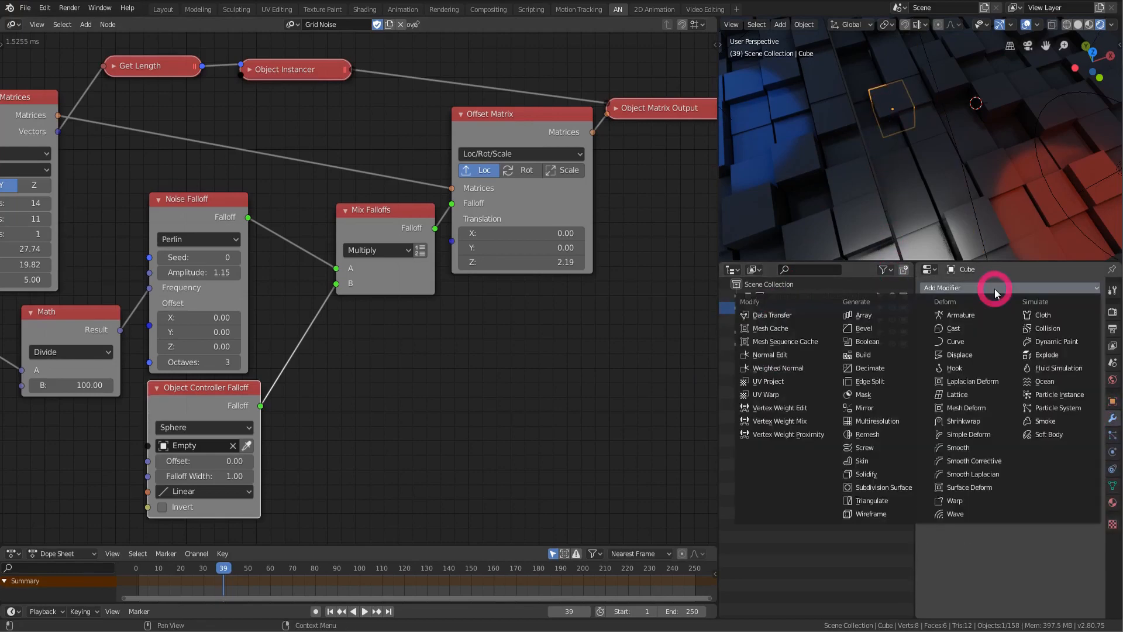
click(884, 334)
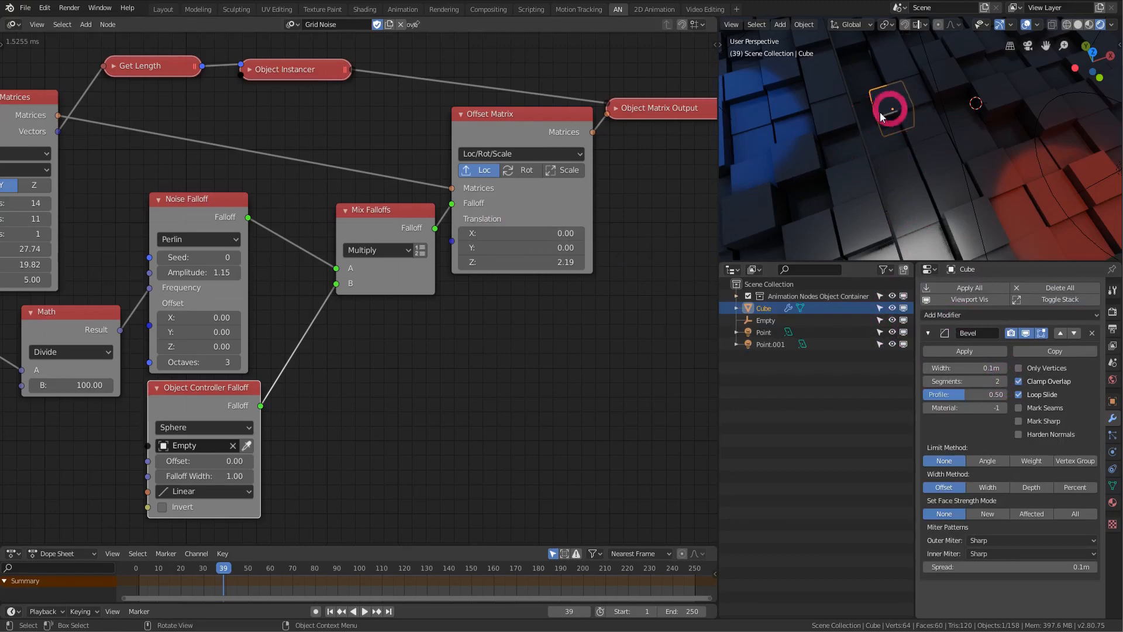
- Enable Copy Full Object on the Object Instancer node and replay the animation from the first frame
click(249, 72)
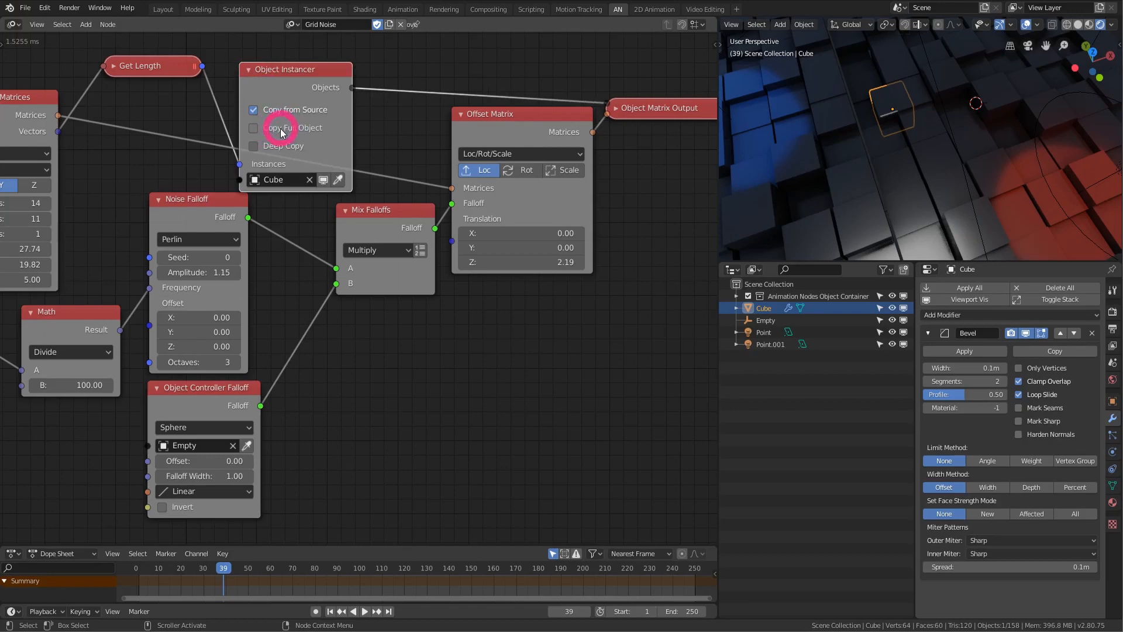
click(331, 612)
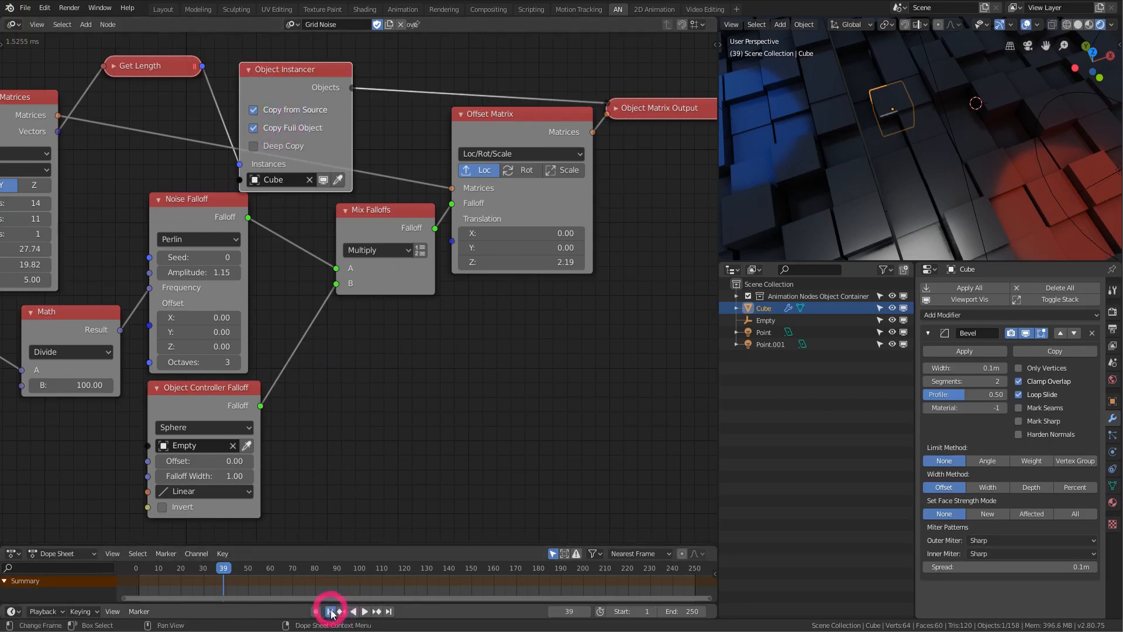
click(366, 612)
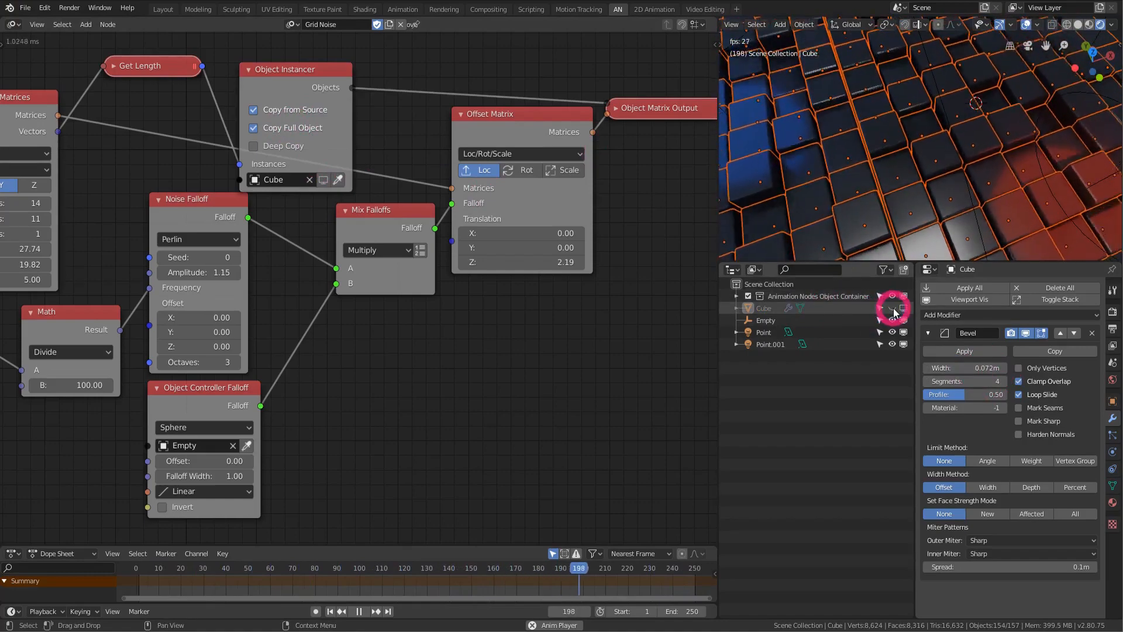
- Return to the Shading workspace and deselect all the cube instances
mouse_move(885, 129)
middle_down()
mouse_move(896, 95)
mouse_move(891, 114)
middle_up()
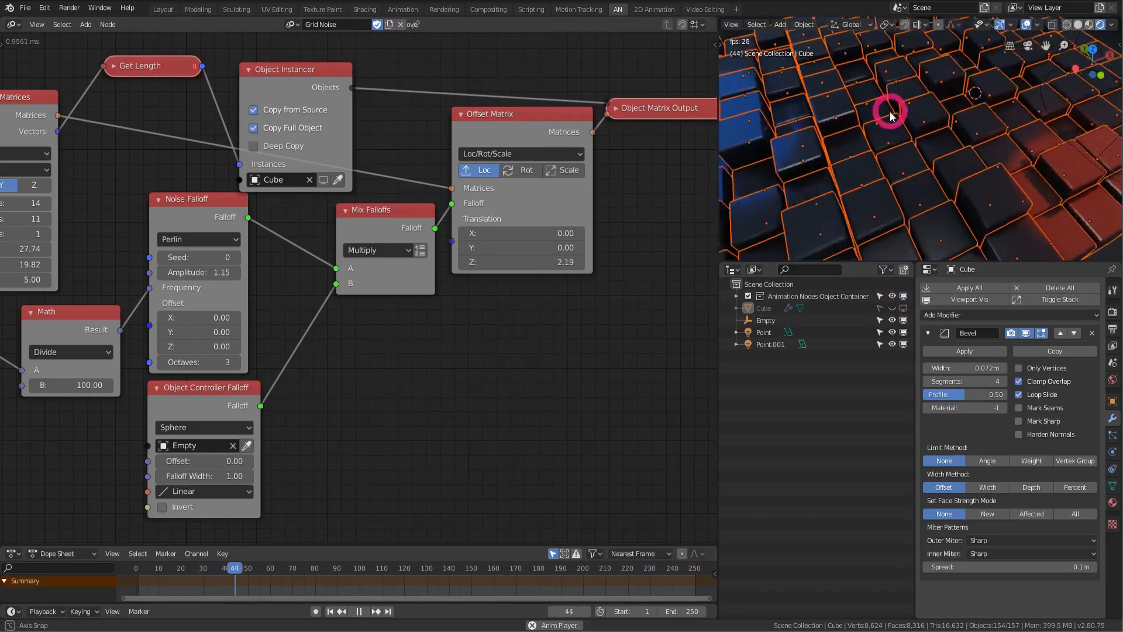
click(365, 9)
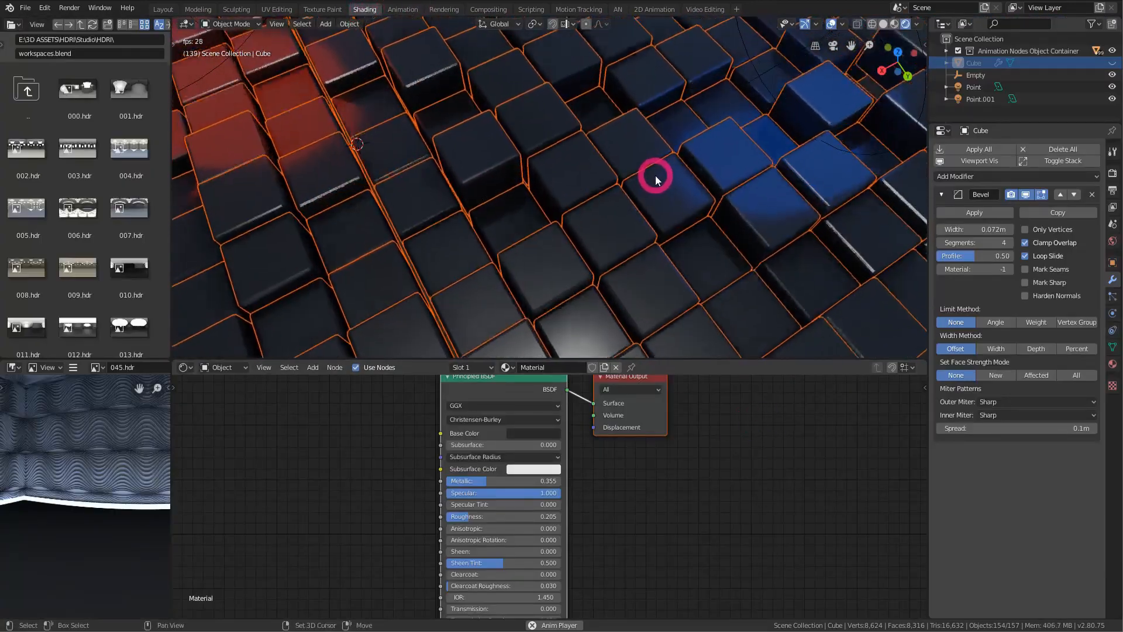
key(alt+a)
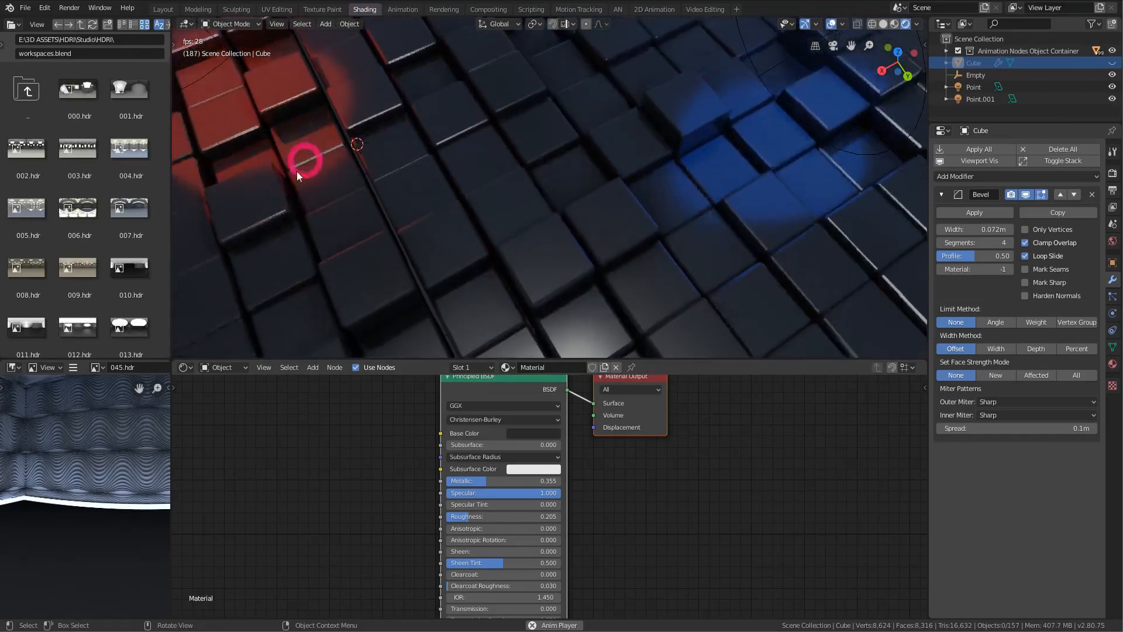
- Darken the cube material's base color, raise metallic to 0.450 and set roughness to 0.259
middle_drag(671, 460, 686, 481)
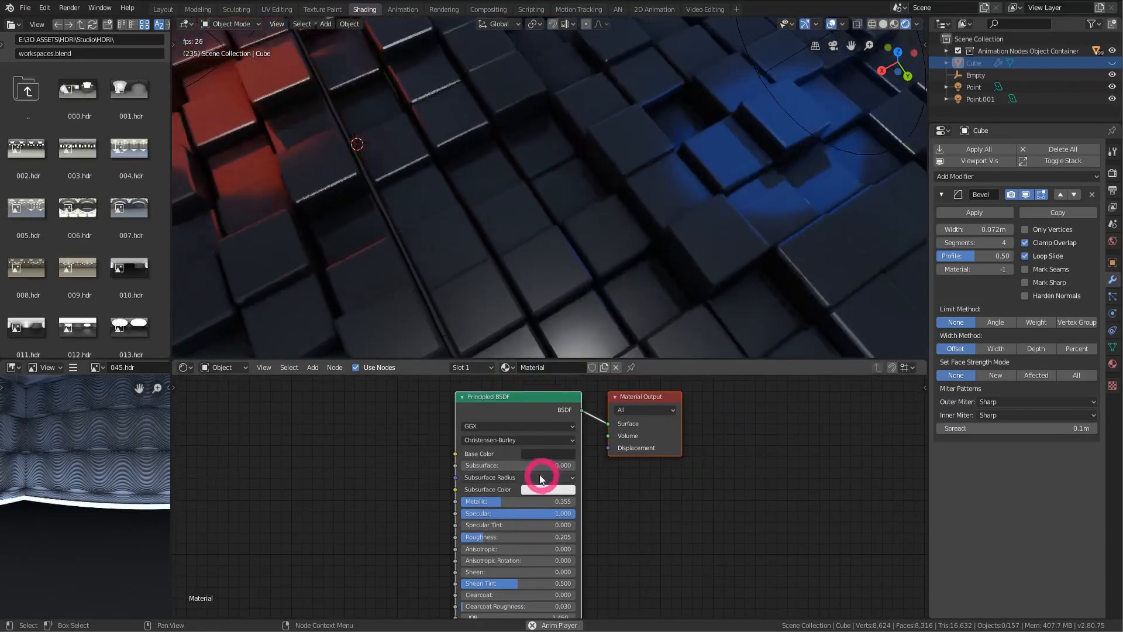
click(544, 454)
mouse_move(613, 364)
mouse_down()
mouse_move(616, 345)
mouse_move(613, 367)
mouse_up()
mouse_move(490, 499)
mouse_down()
mouse_move(577, 498)
mouse_move(474, 501)
mouse_move(554, 493)
mouse_move(524, 491)
mouse_move(573, 513)
mouse_up()
mouse_move(481, 536)
mouse_down()
mouse_move(521, 536)
mouse_move(466, 534)
mouse_move(505, 537)
mouse_move(493, 536)
mouse_up()
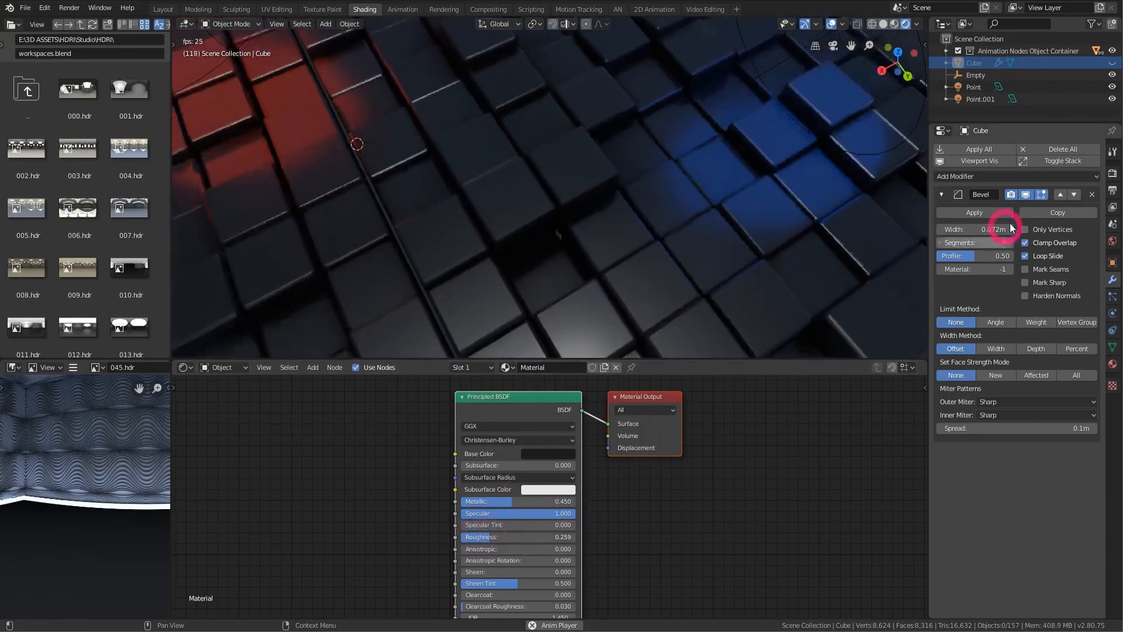
- Set the scene's color management look to Medium High Contrast
click(1114, 175)
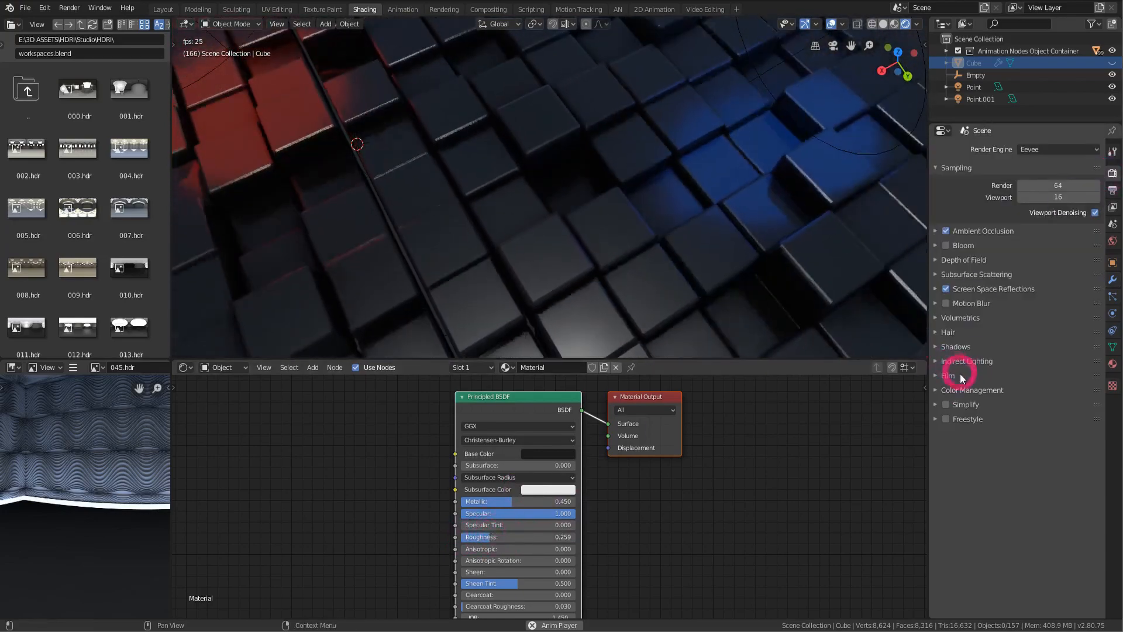
click(942, 390)
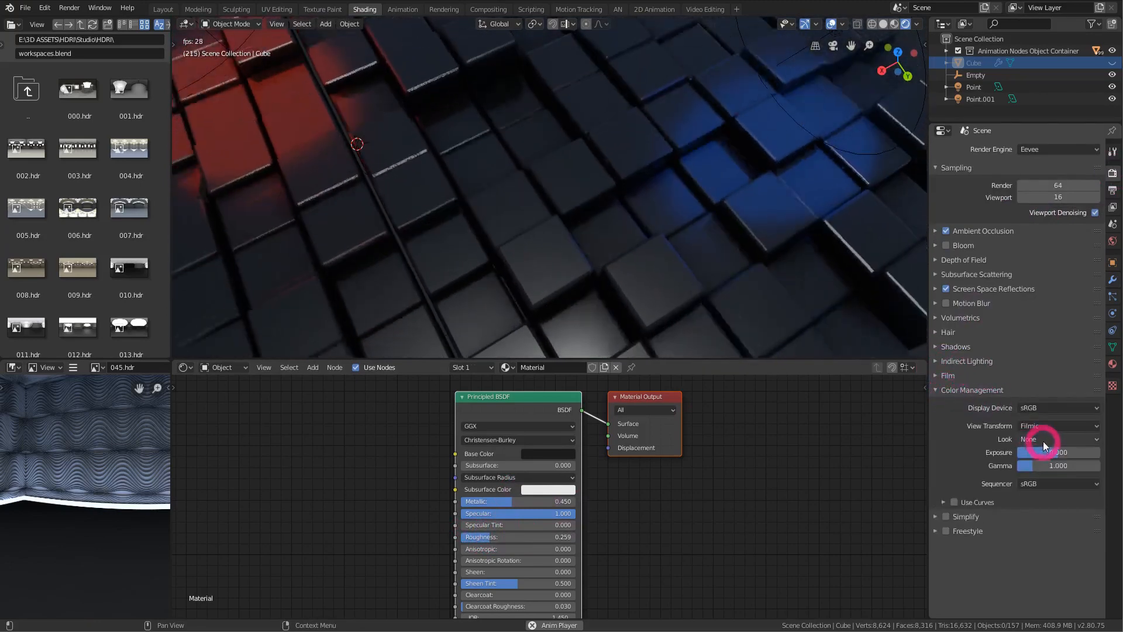
click(1043, 448)
click(1043, 511)
click(1060, 440)
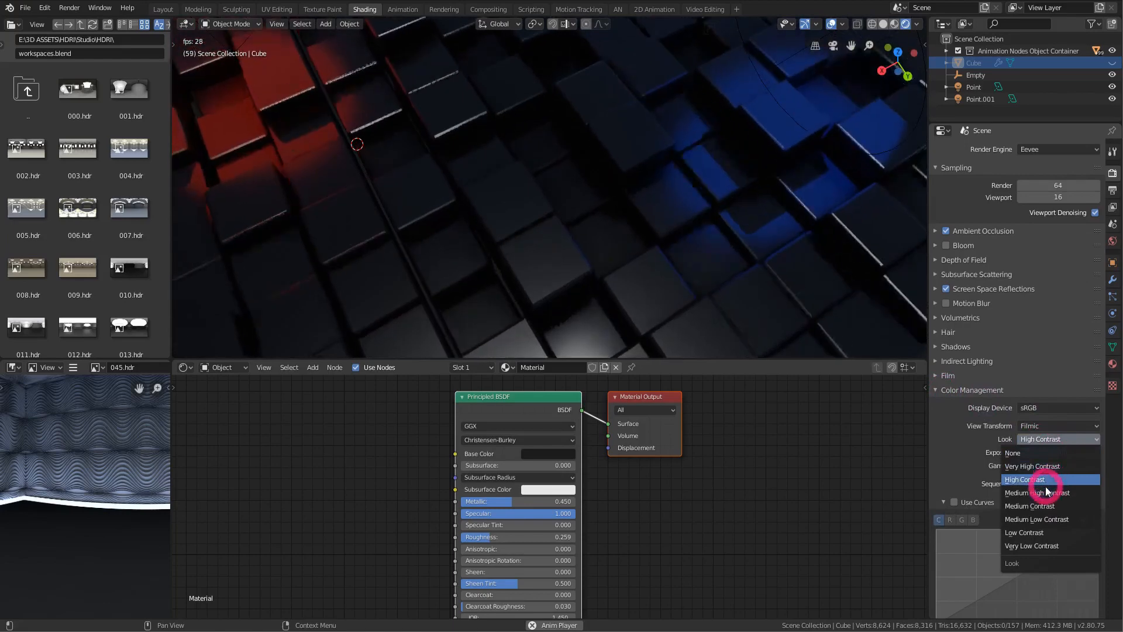
click(1045, 493)
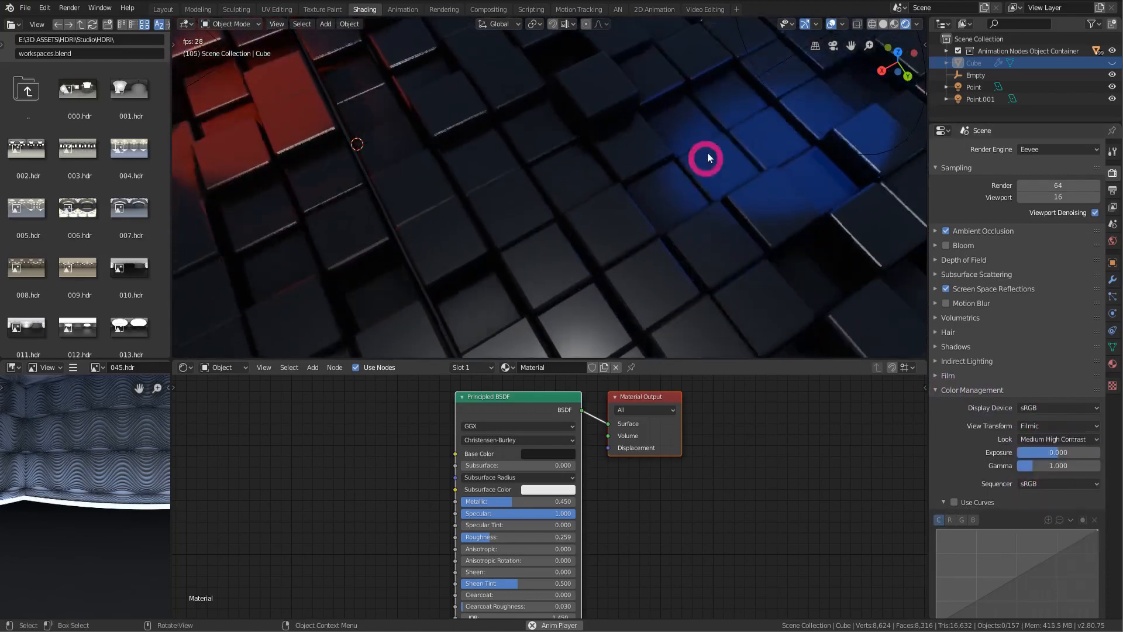
- Set the Point.001 area light's power to 800 W and shift its color to a slightly lighter blue
click(976, 88)
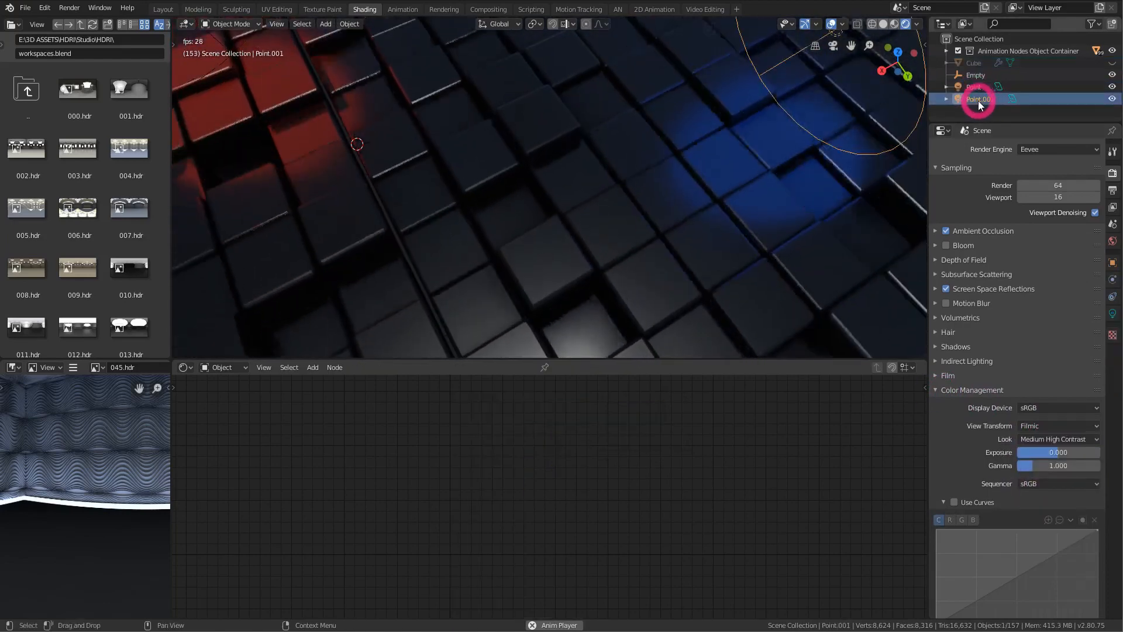
click(1114, 312)
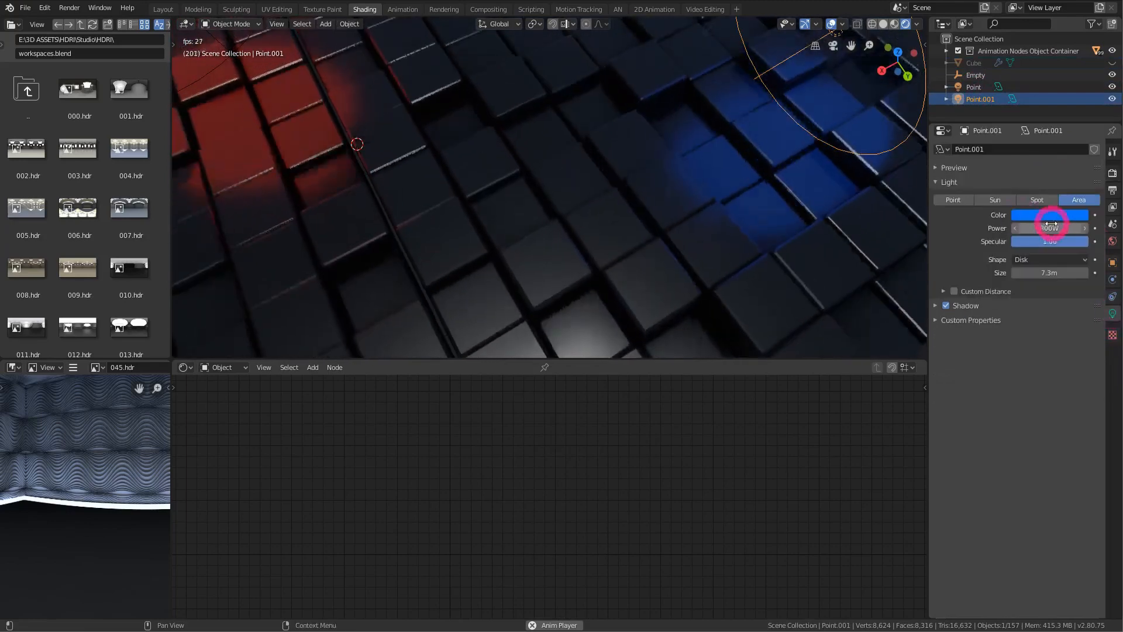
drag(1020, 227, 953, 249)
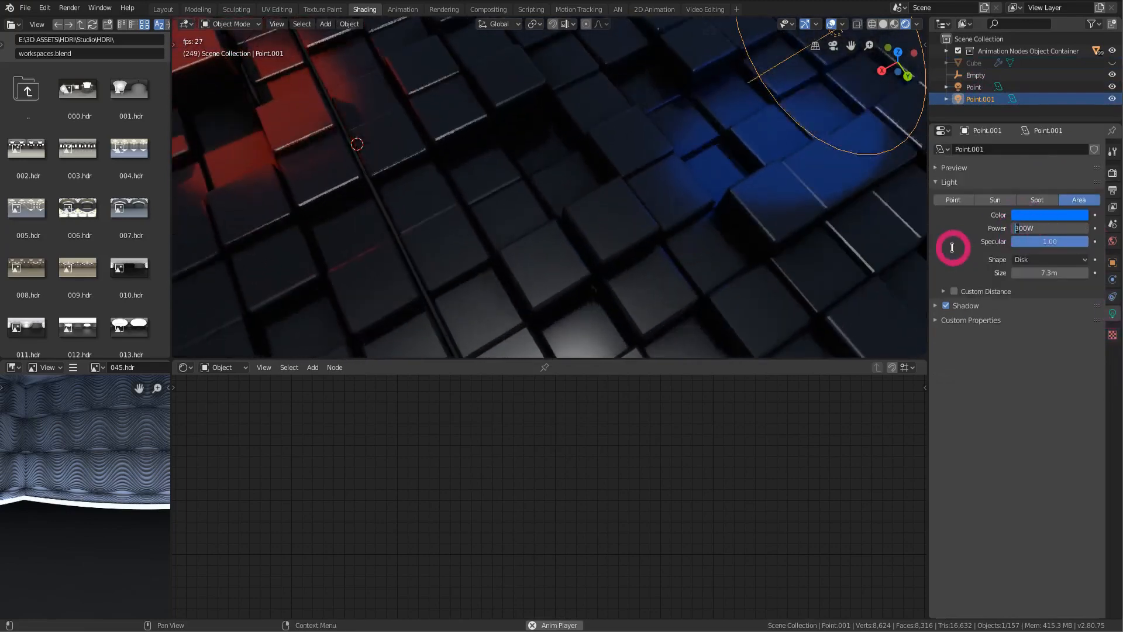
text(8)
key(Return)
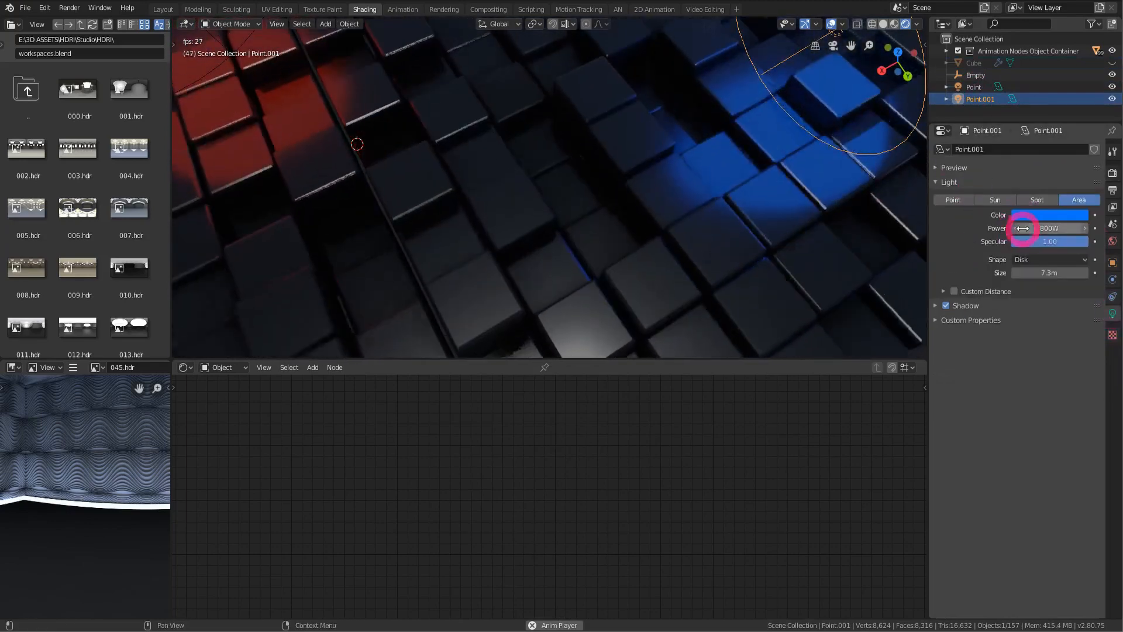
click(1043, 216)
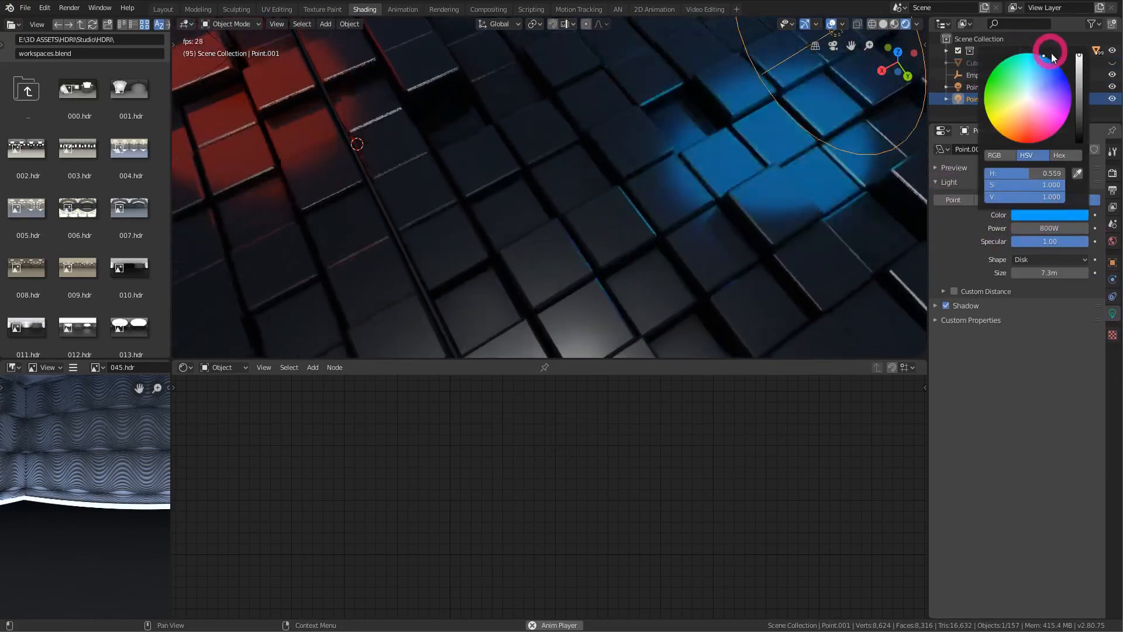
- Move the blue Point.001 light farther outward, scale it up to about 2.23 and enlarge the 3D viewport area
drag(794, 66, 917, 113)
key(s)
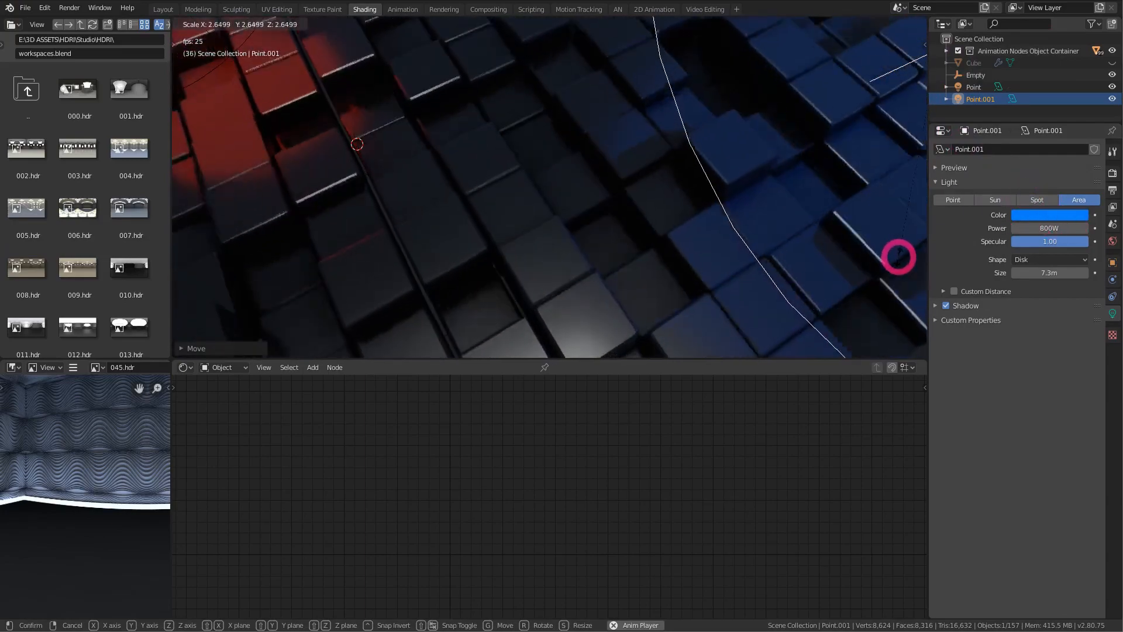
click(899, 210)
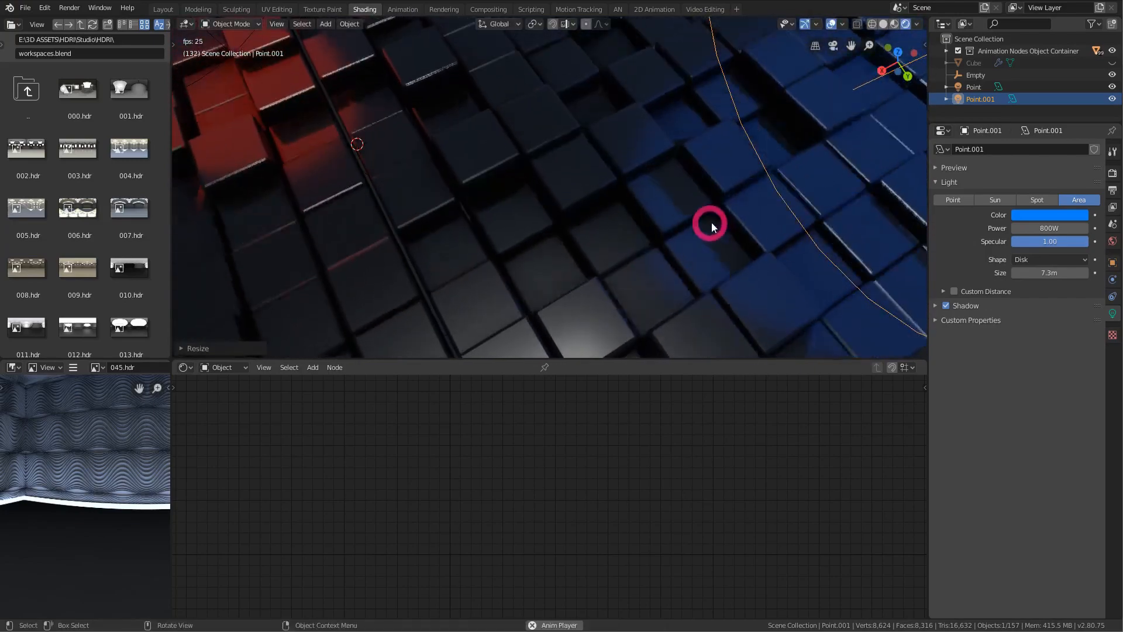
drag(603, 359, 603, 534)
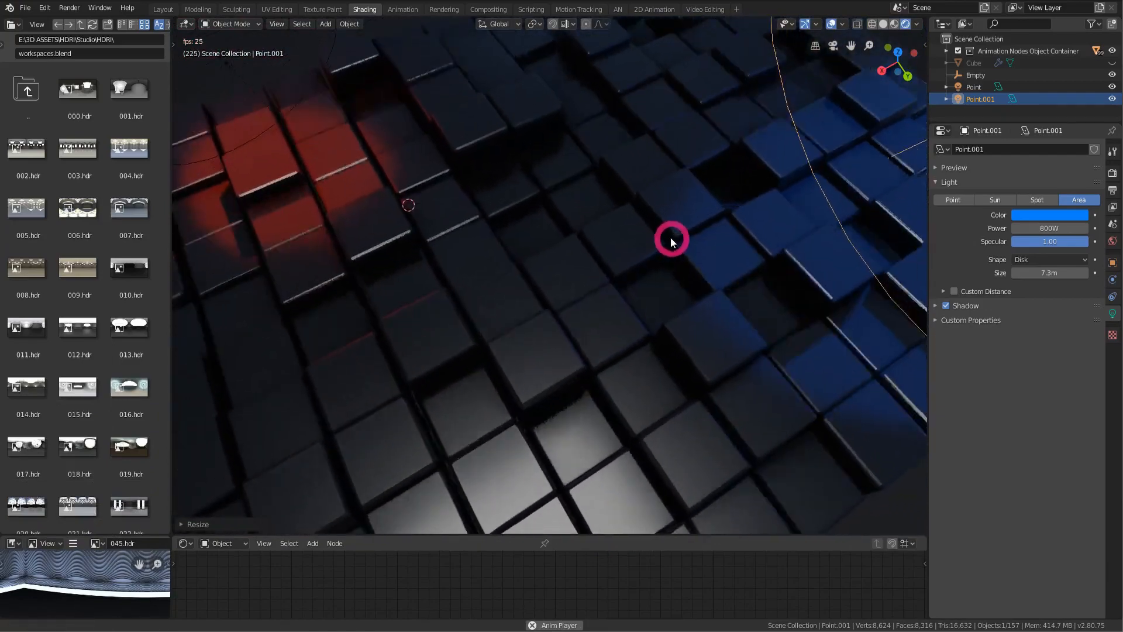
- In the AN workspace, set Distribute Matrices to 18 X and 18 Y divisions, width 31.43 and length 30.53, and show the 3D viewport fullscreen
click(619, 10)
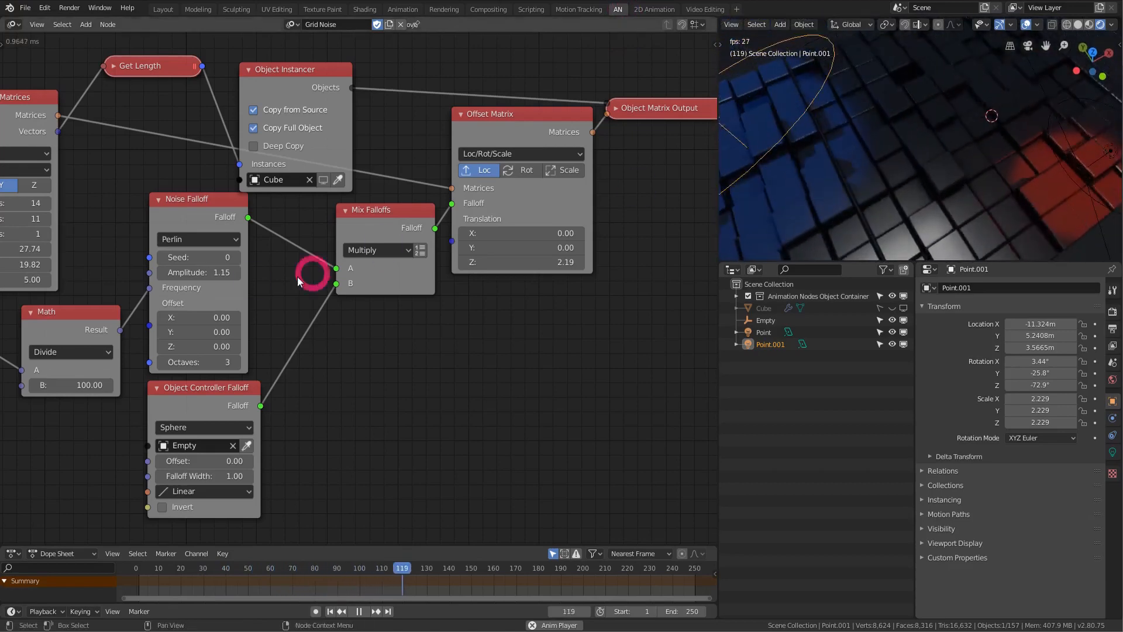
middle_drag(212, 249, 296, 291)
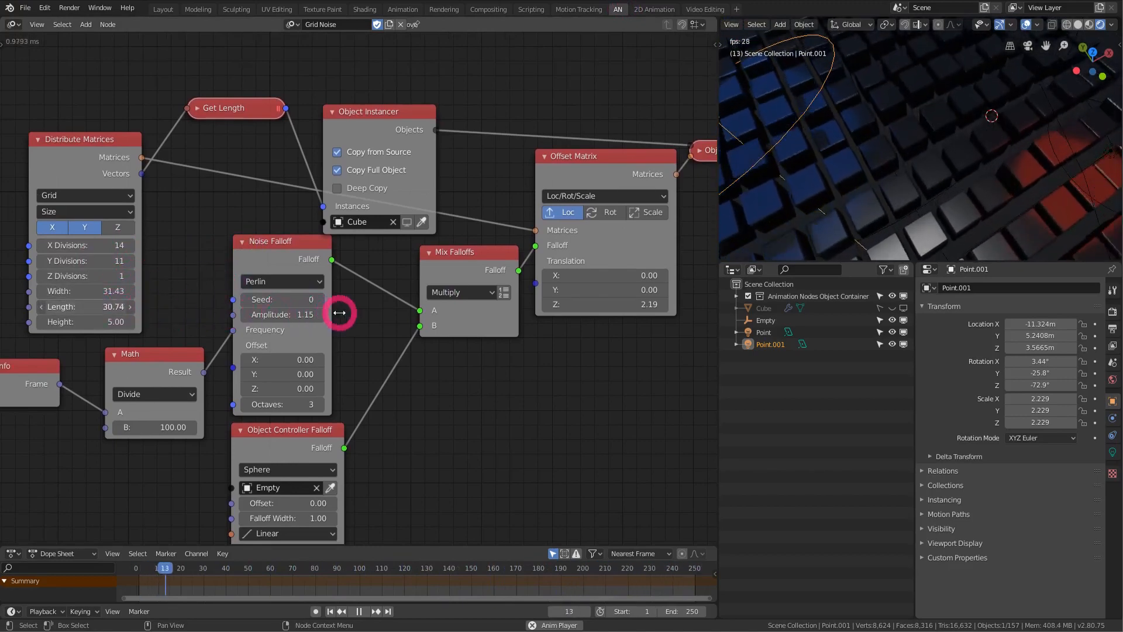
click(133, 260)
click(133, 260)
click(133, 260)
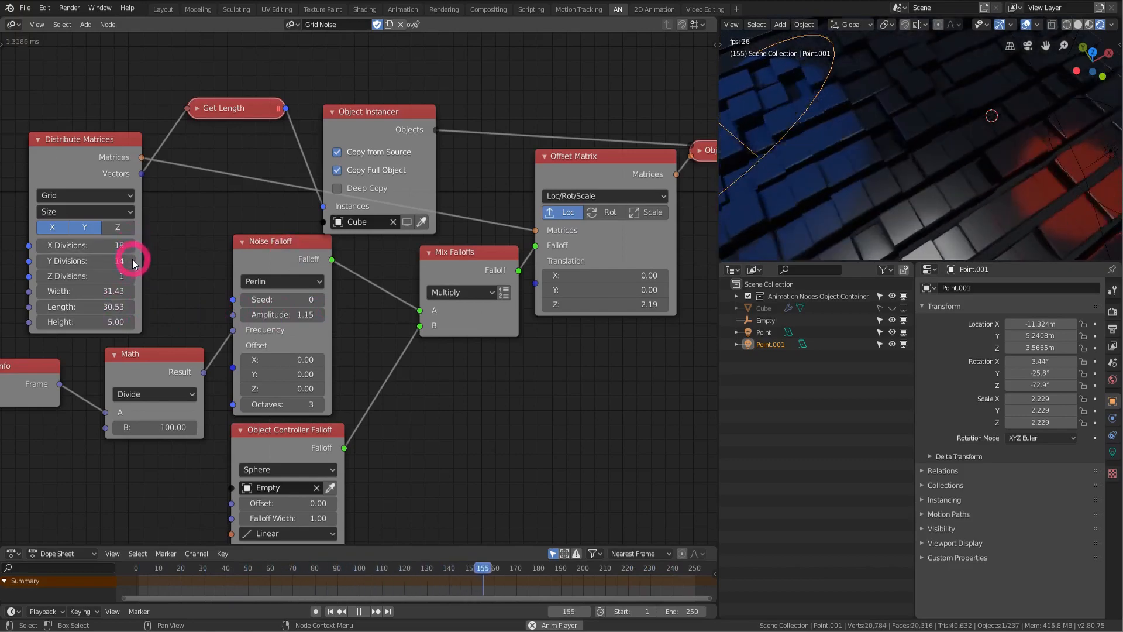
click(133, 259)
click(133, 260)
click(133, 258)
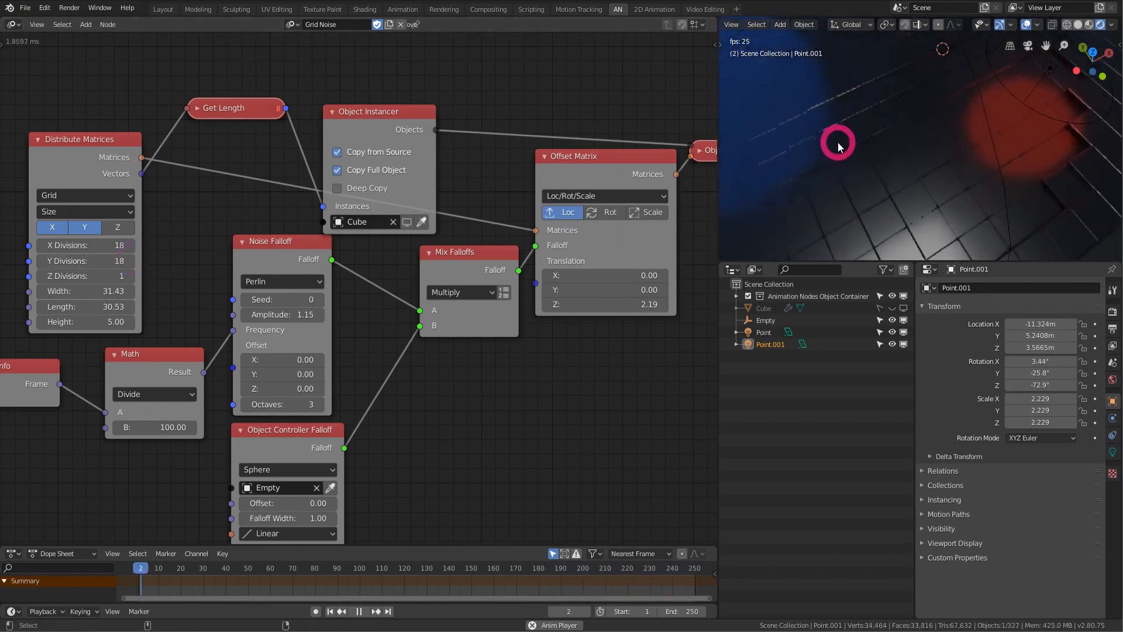
key(ctrl+alt+space)
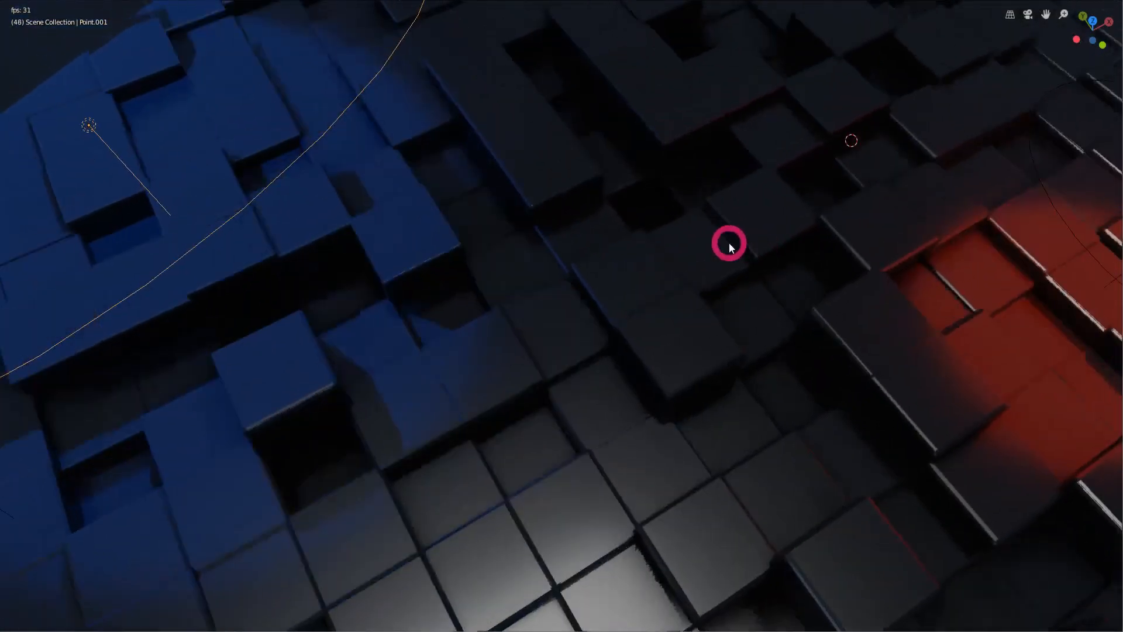